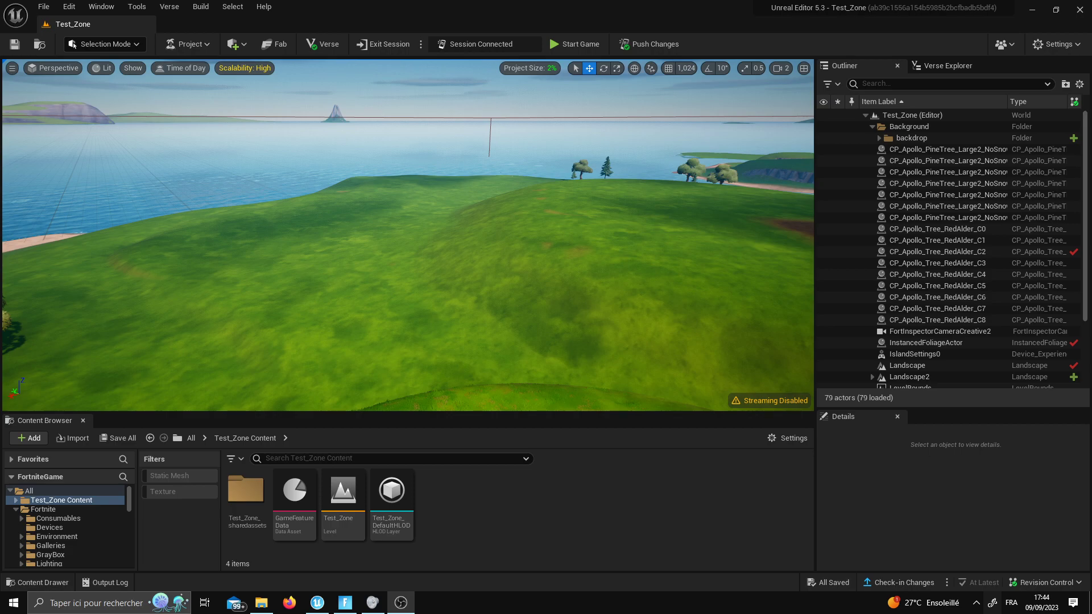
Fly the editor view across the island until the hilltop dirt patch is centred.
mouse_move(804, 251)
right_down()
mouse_move(334, 197)
mouse_move(414, 251)
right_up()
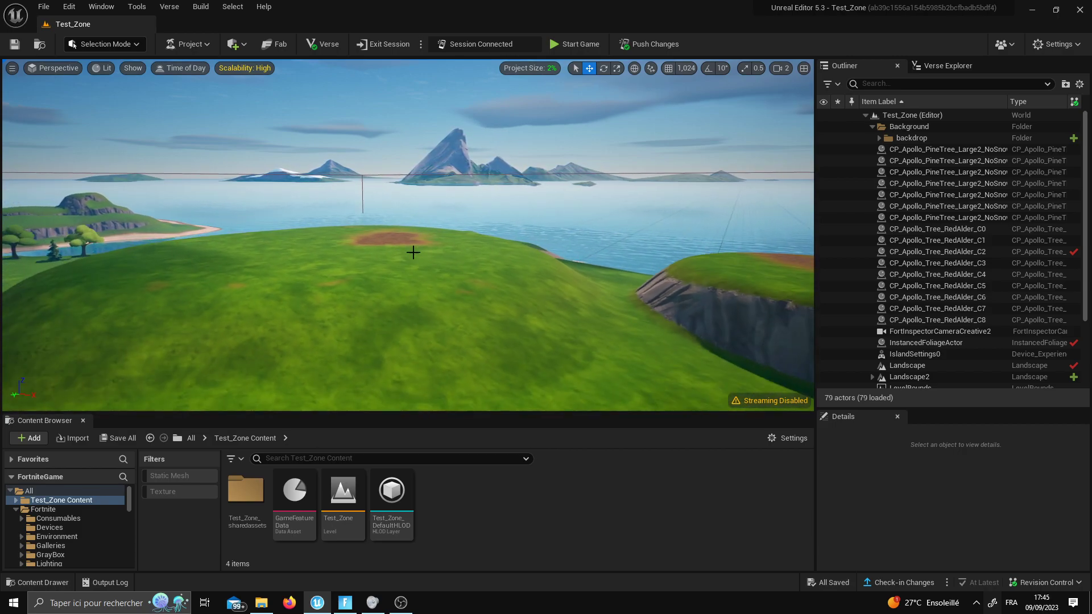
click(346, 604)
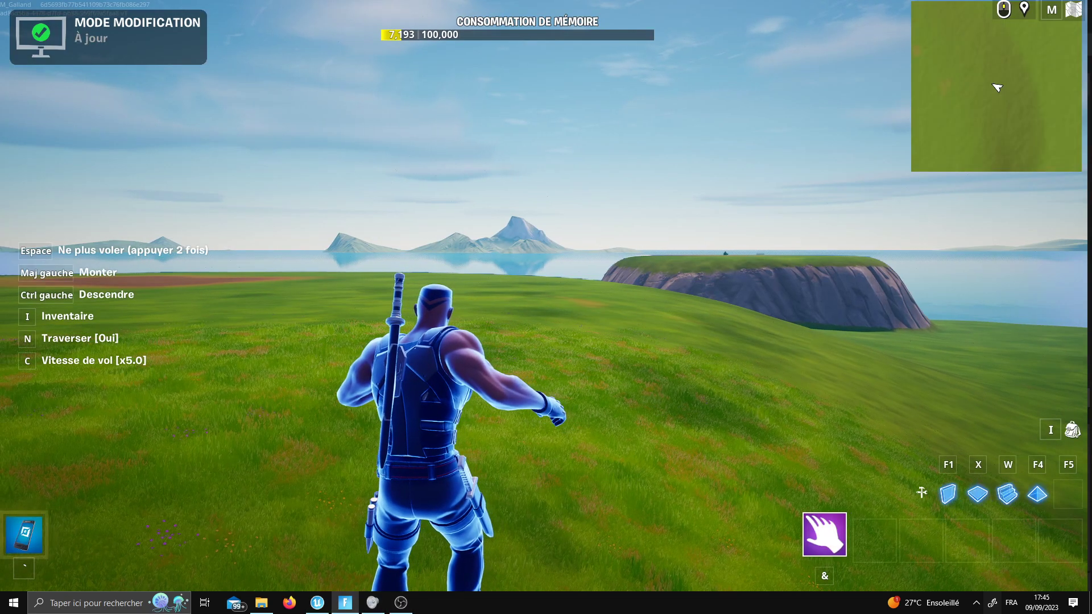
right_drag(479, 409, 540, 309)
key(super)
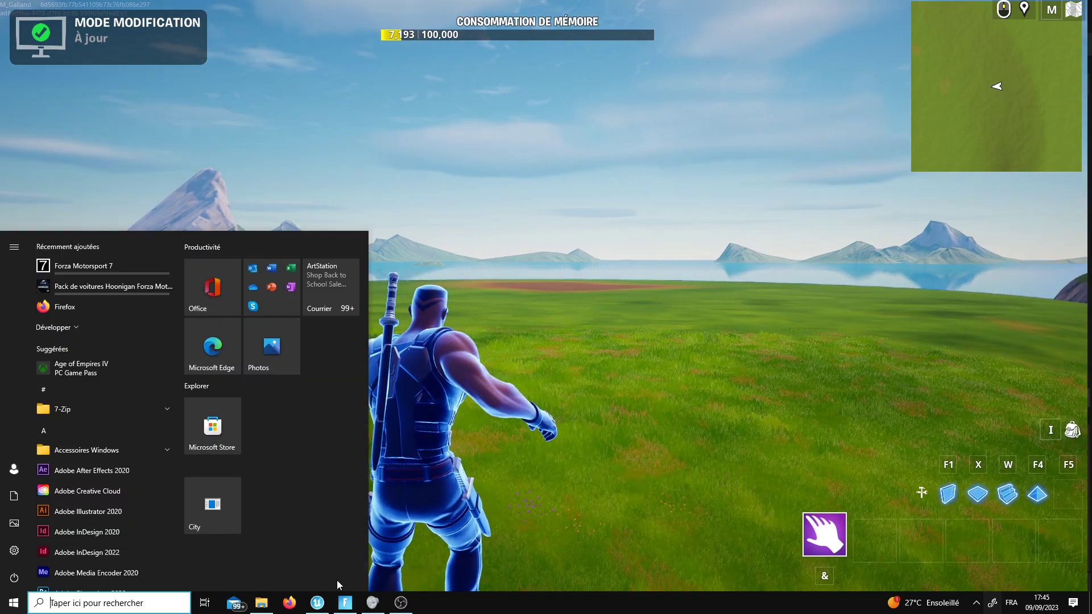
click(317, 603)
right_drag(408, 235, 512, 239)
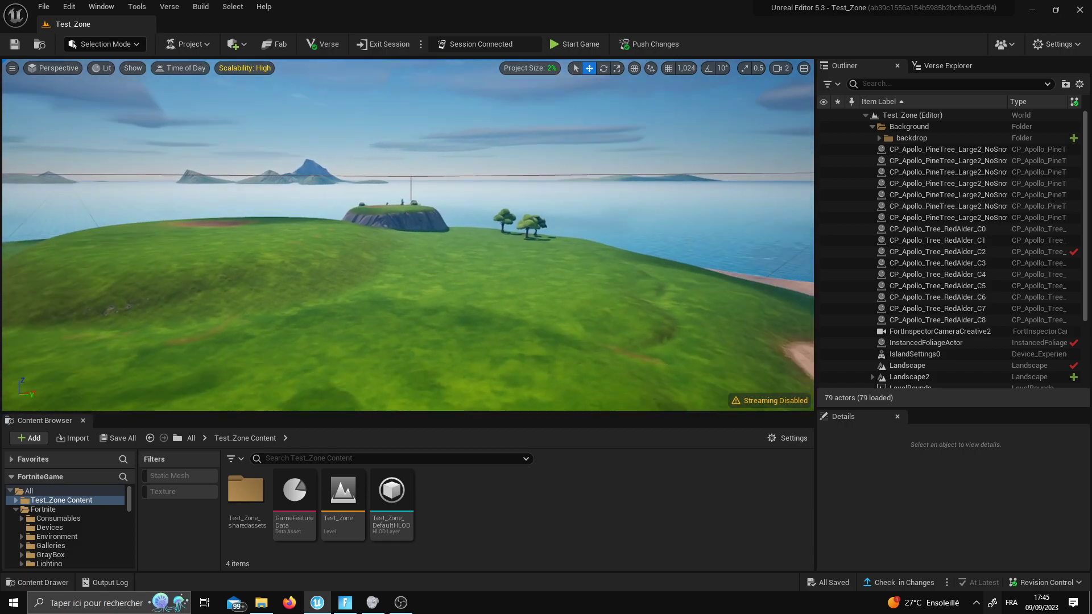
right_drag(398, 311, 447, 312)
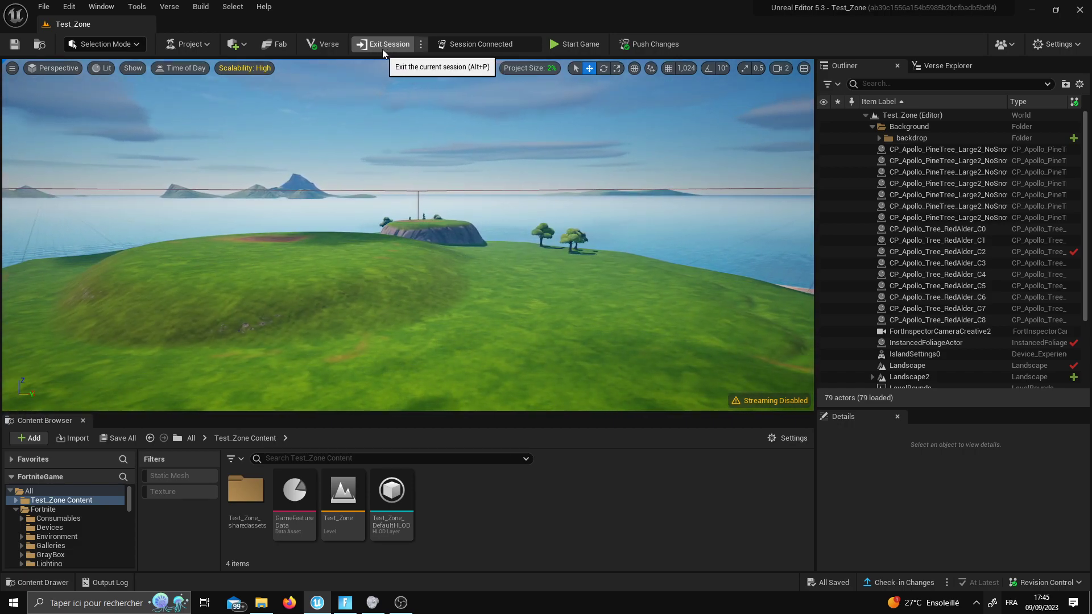
right_drag(399, 170, 370, 168)
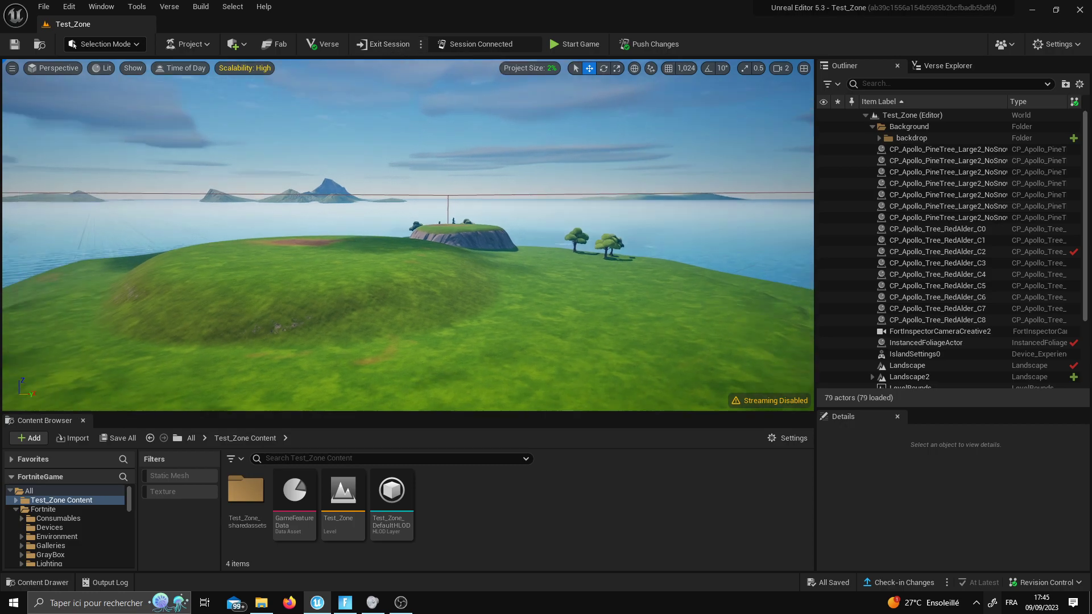
right_drag(412, 108, 387, 106)
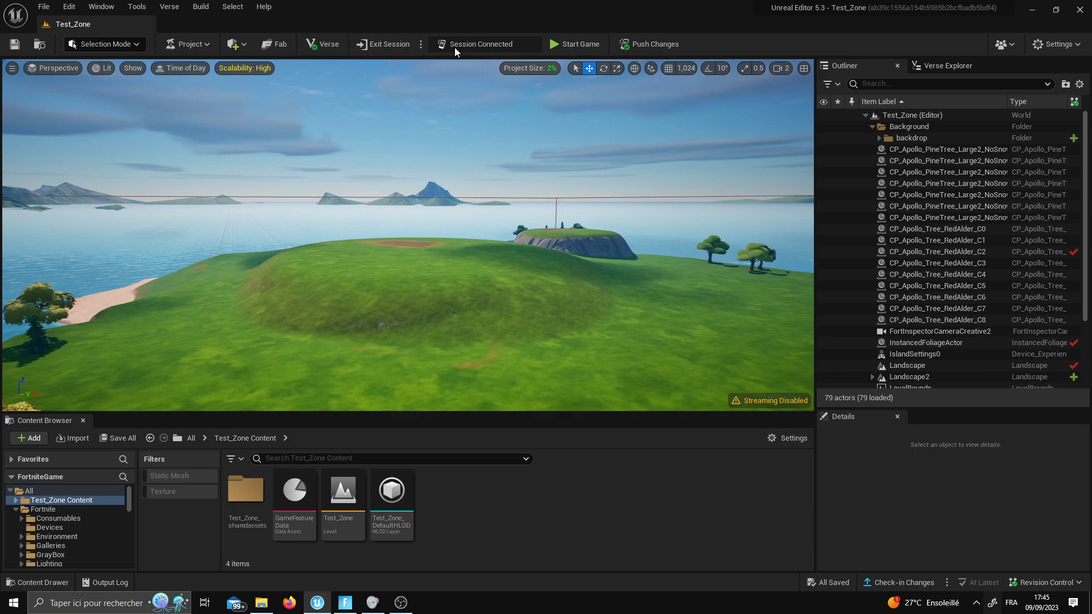
right_drag(472, 60, 443, 62)
right_drag(453, 156, 444, 161)
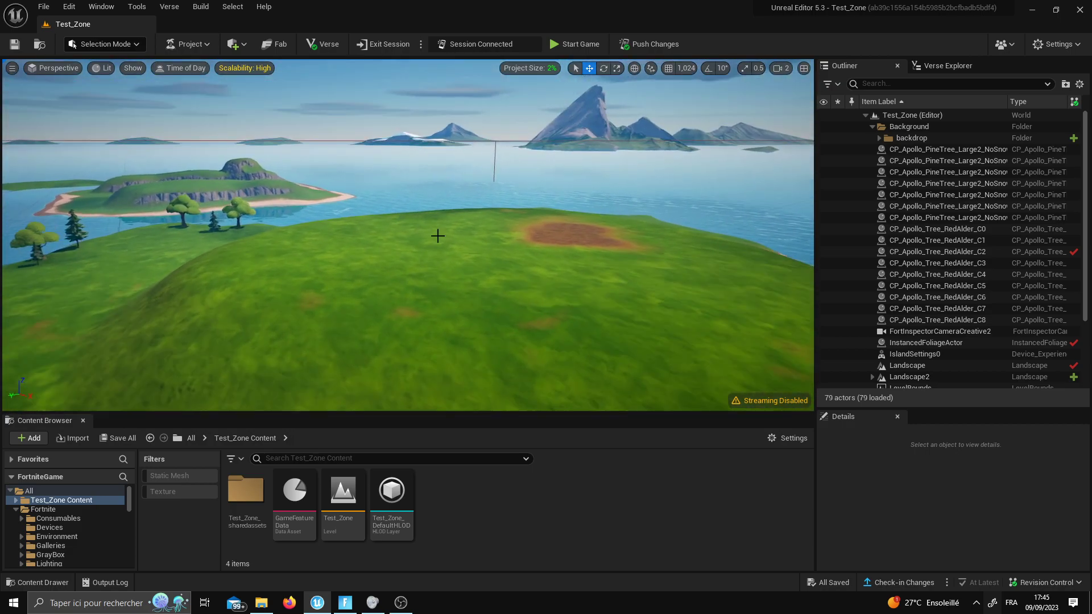
right_drag(438, 236, 419, 285)
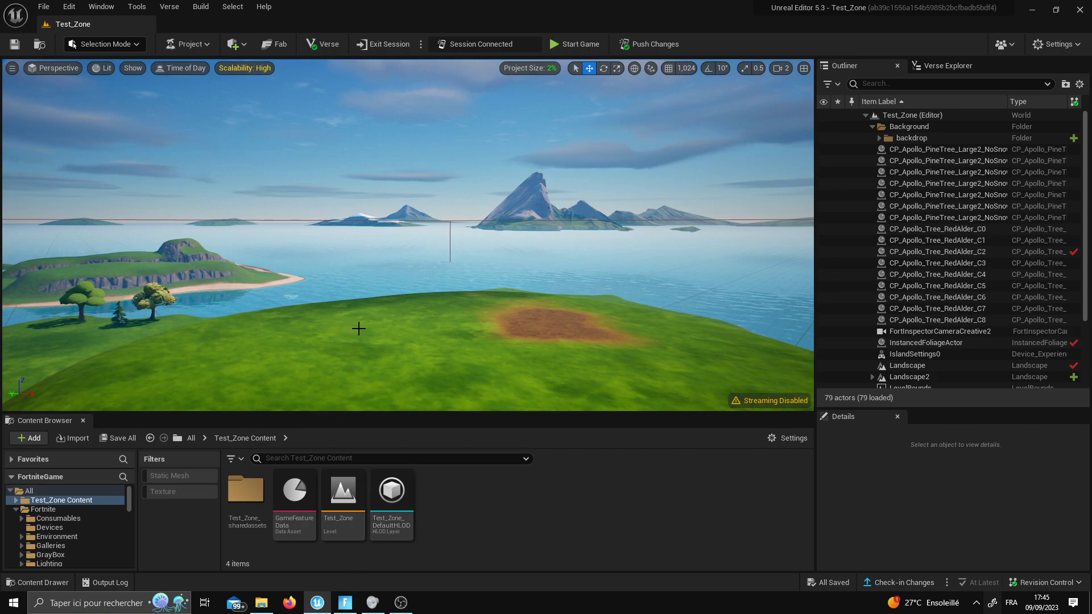
right_drag(359, 329, 364, 347)
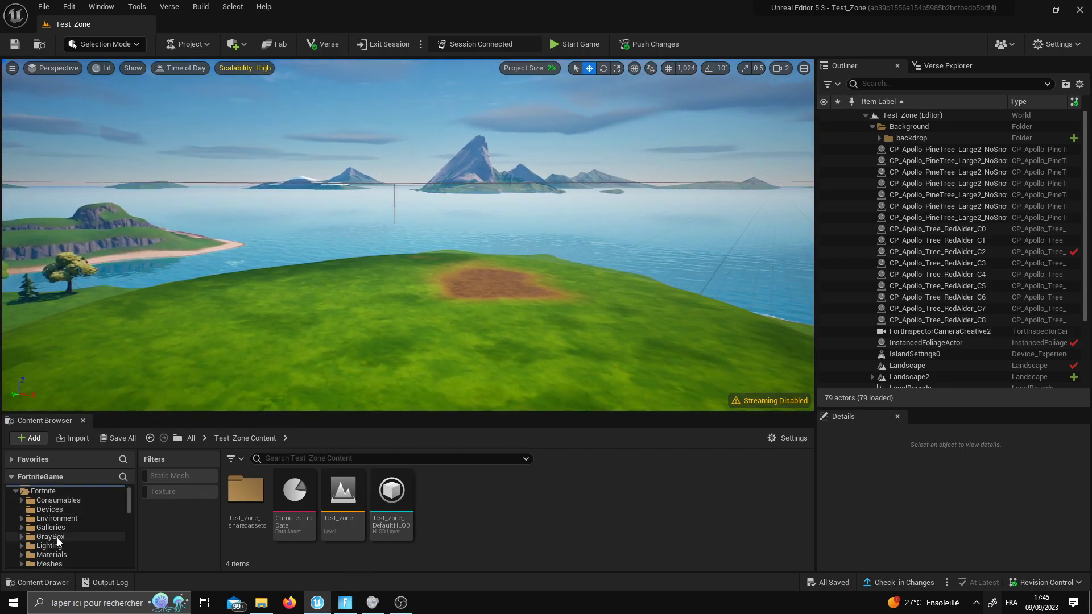
Open Prefabs > Craggy Cliffs and place the Craggy Cliffs Clocktower on the hilltop dirt patch.
click(48, 537)
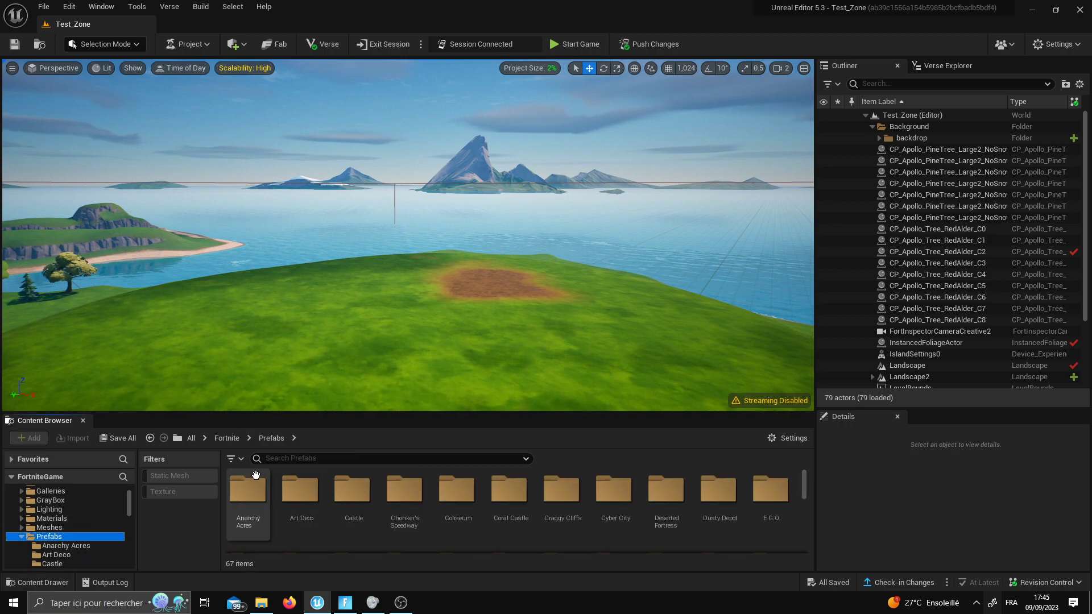
double_click(564, 508)
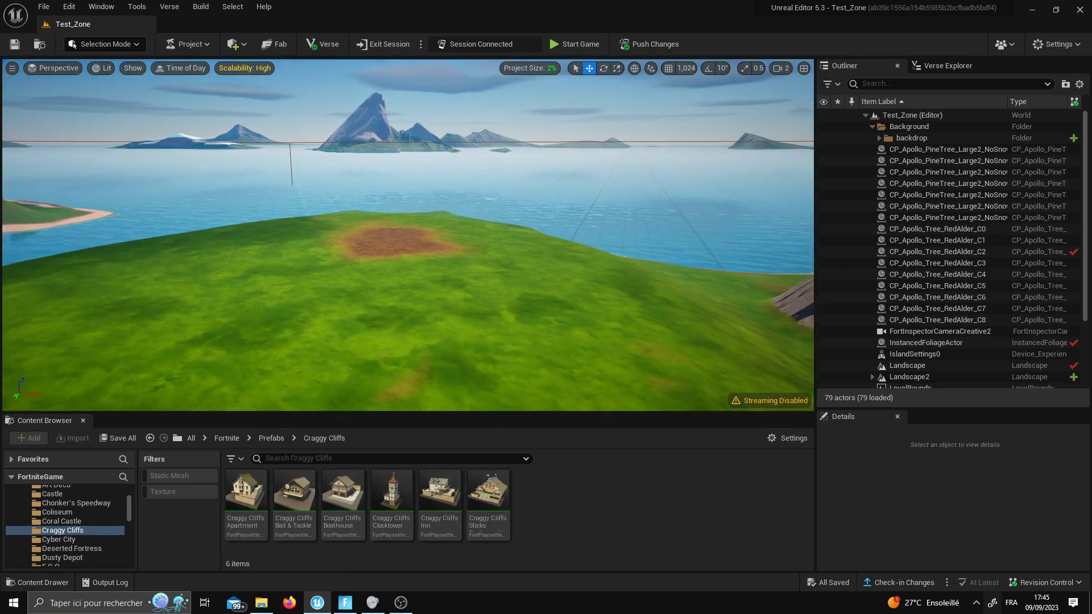
right_drag(504, 326, 465, 379)
click(345, 603)
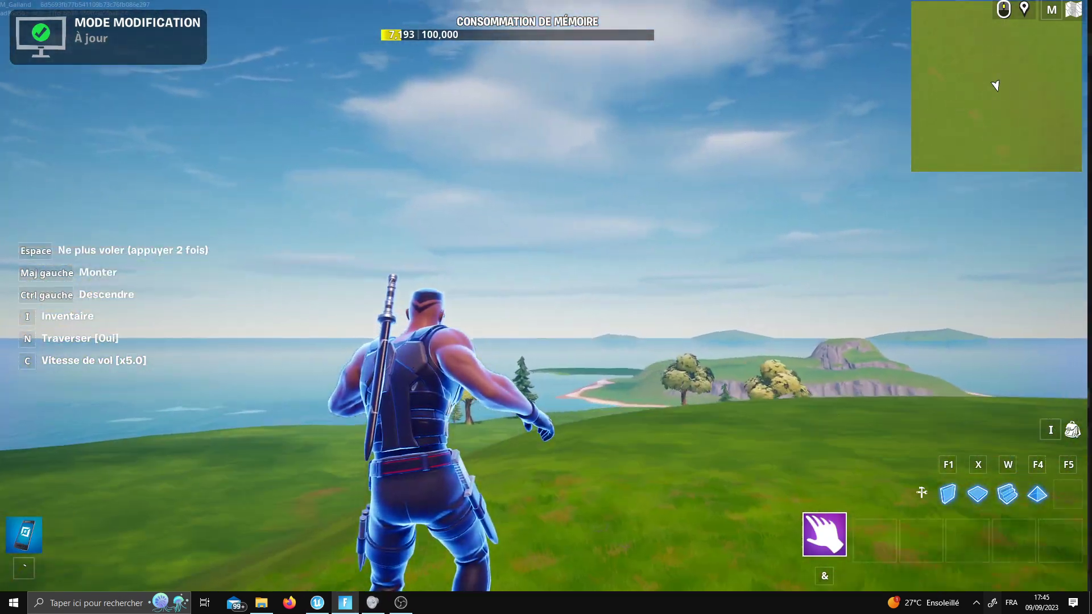
key(super)
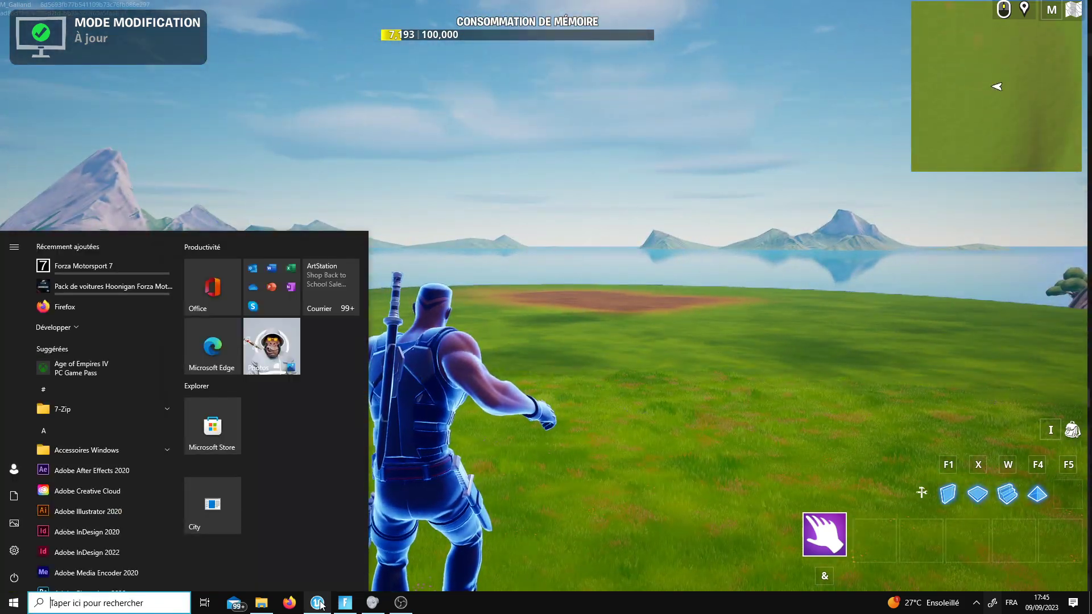
click(318, 603)
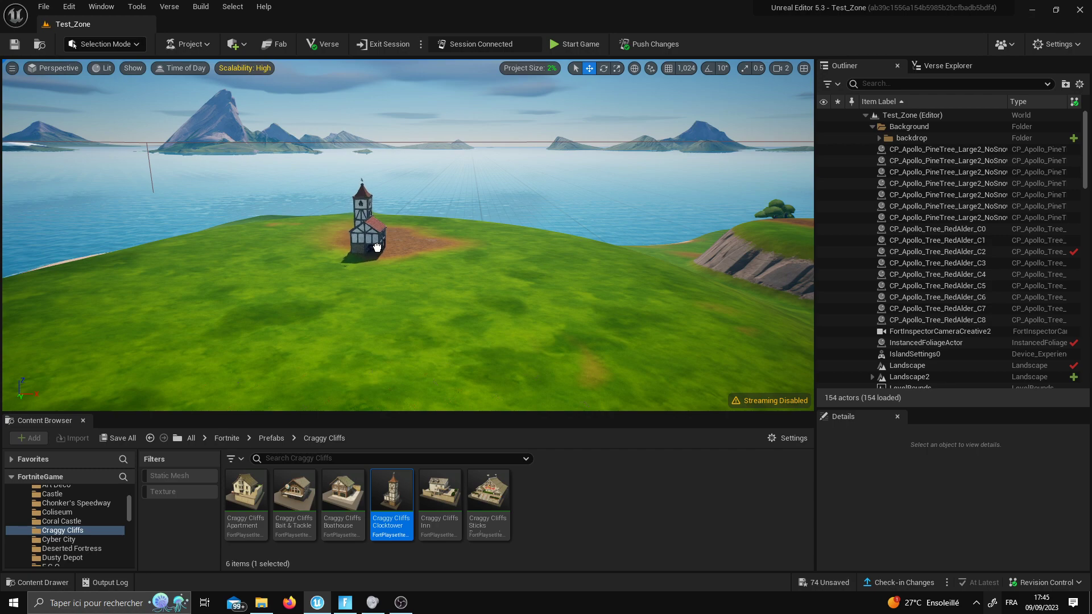
In the live game, place the stone watchtower prefab beside the clocktower from the quick bar.
click(347, 603)
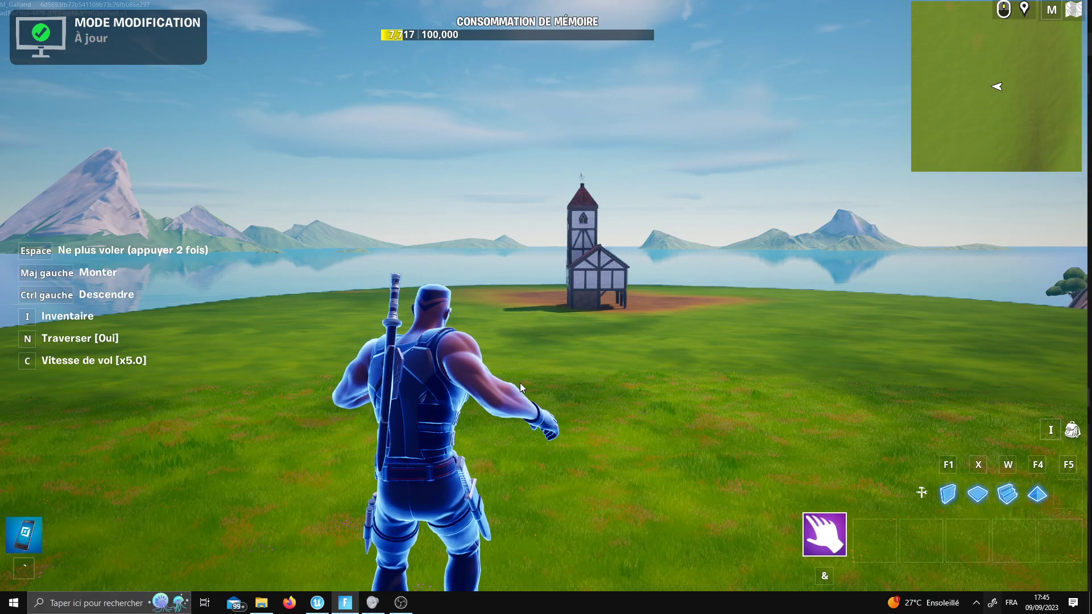
key(z)
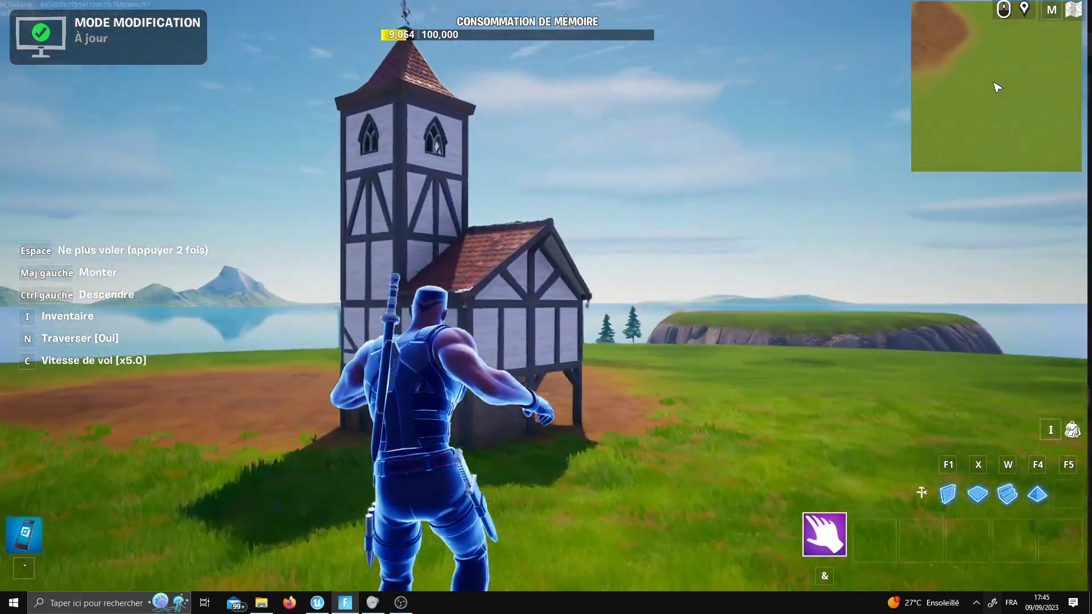
key(i)
key(i)
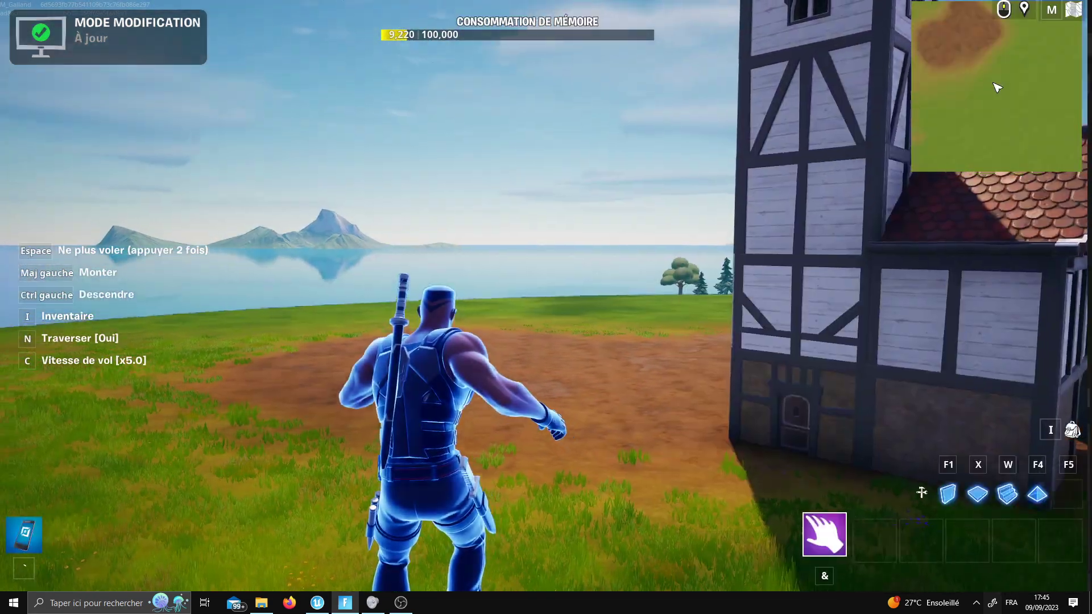
key(i)
click(520, 29)
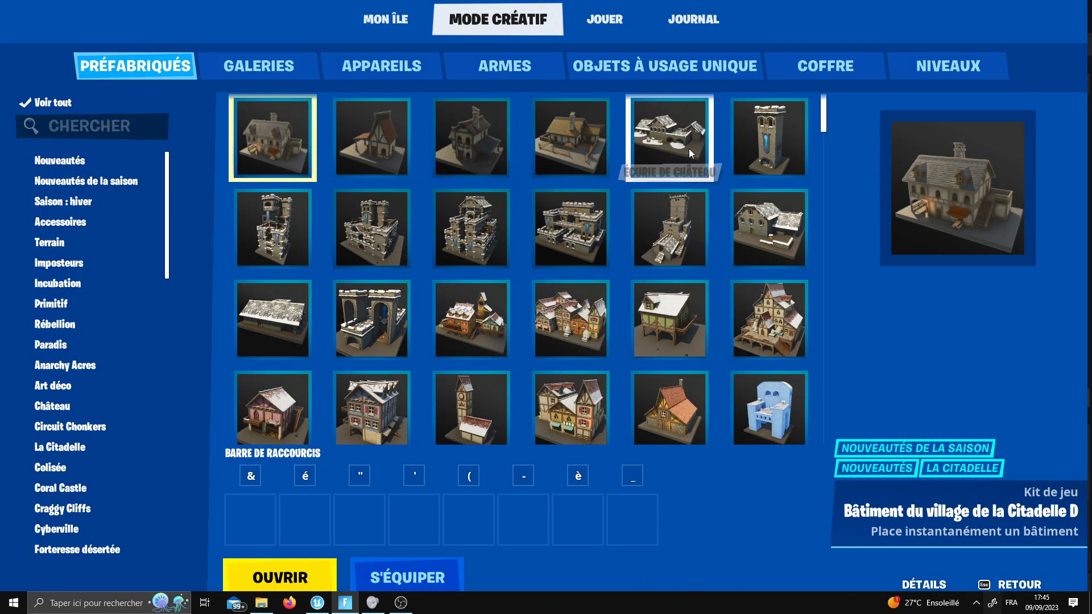
drag(764, 147, 424, 534)
key(i)
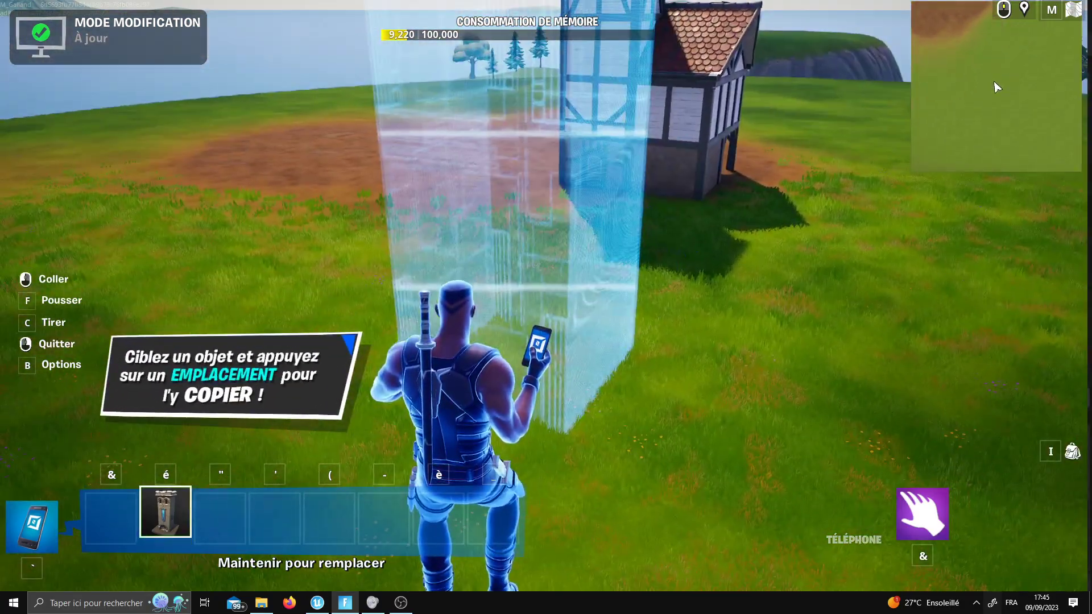
click(995, 86)
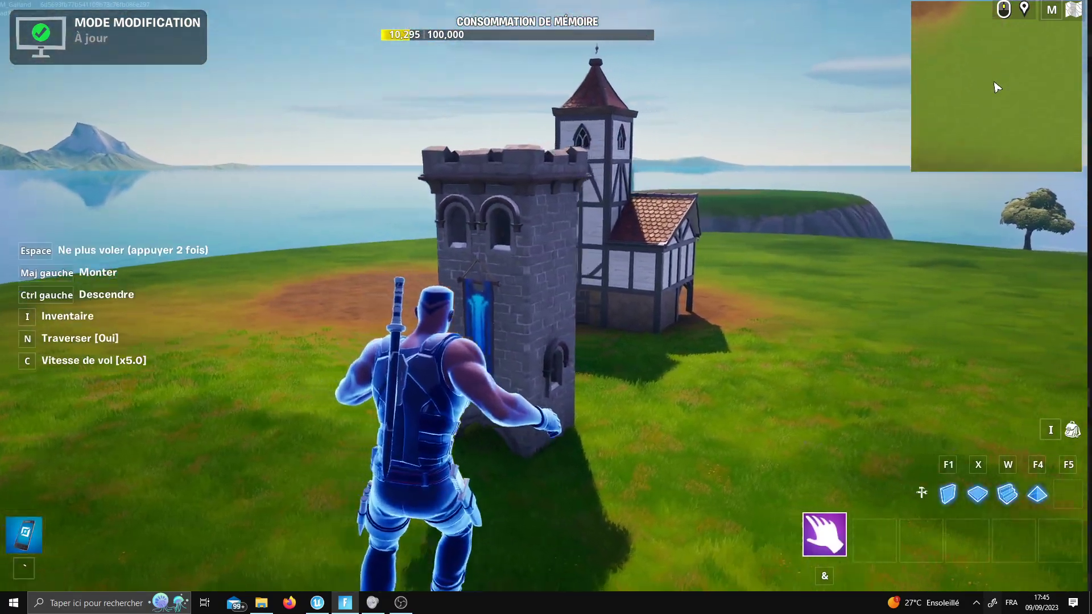
Return to UEFN to view the new tower and open the editing modes list.
key(super)
key(alt+Tab)
right_drag(434, 350, 434, 350)
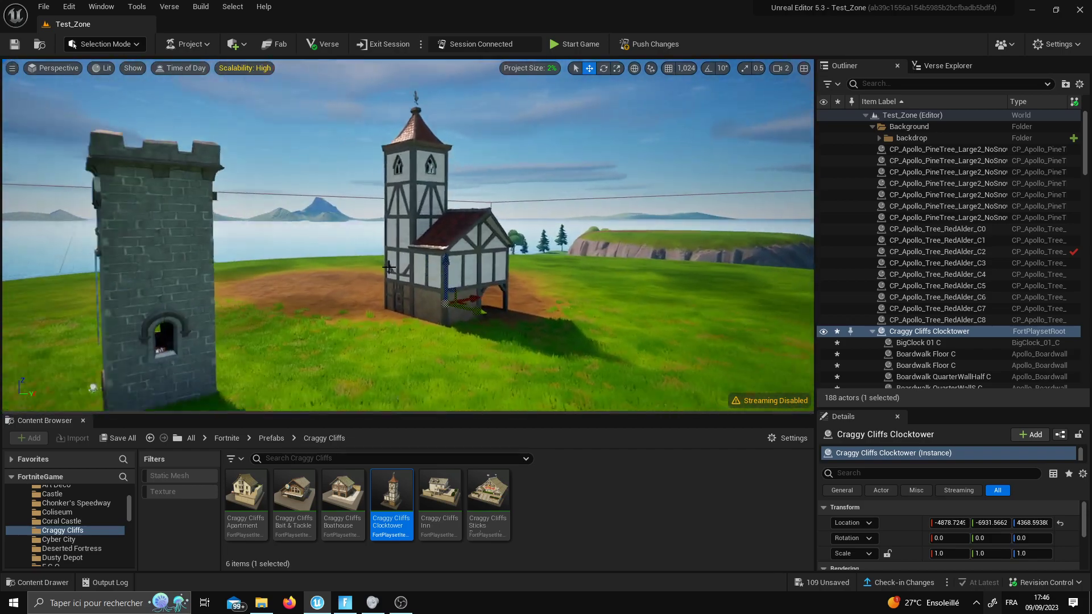
click(344, 603)
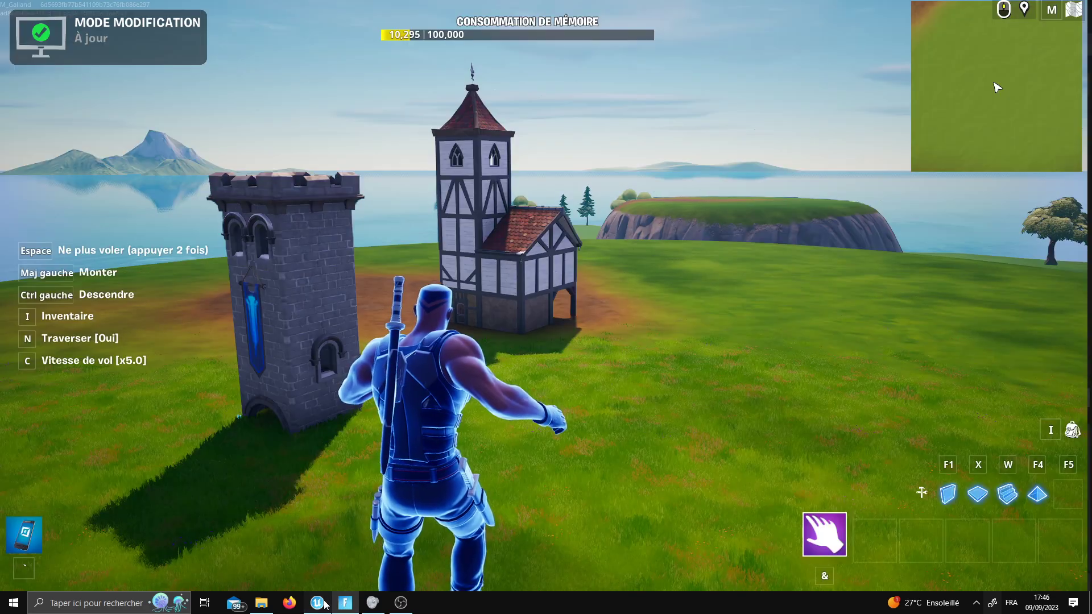
click(318, 603)
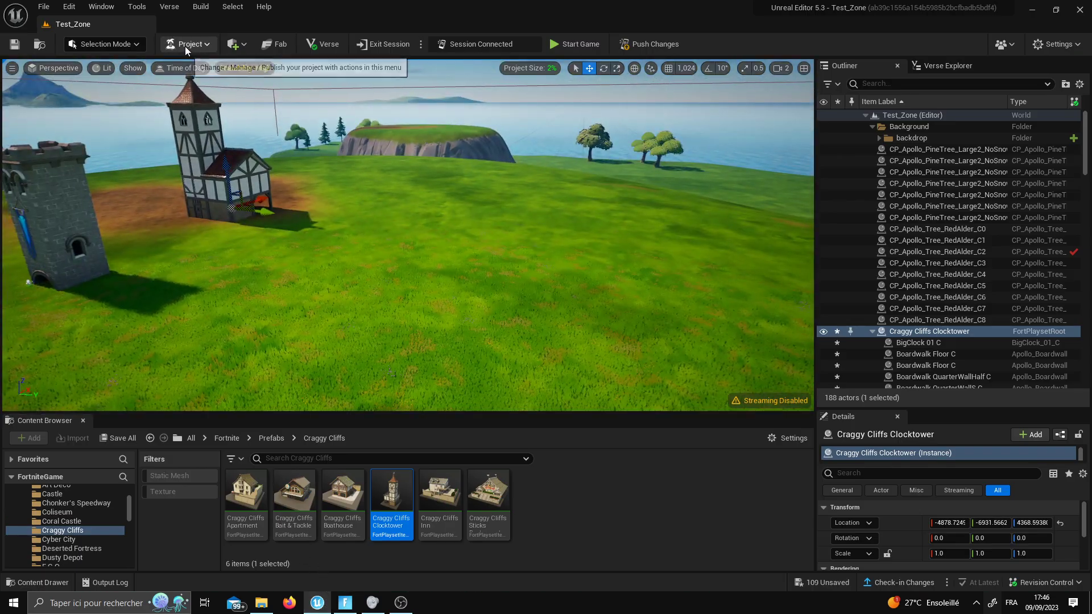
click(105, 44)
Switch to Landscape sculpting, enlarge the brush, and name the new layer 'castle'.
click(103, 74)
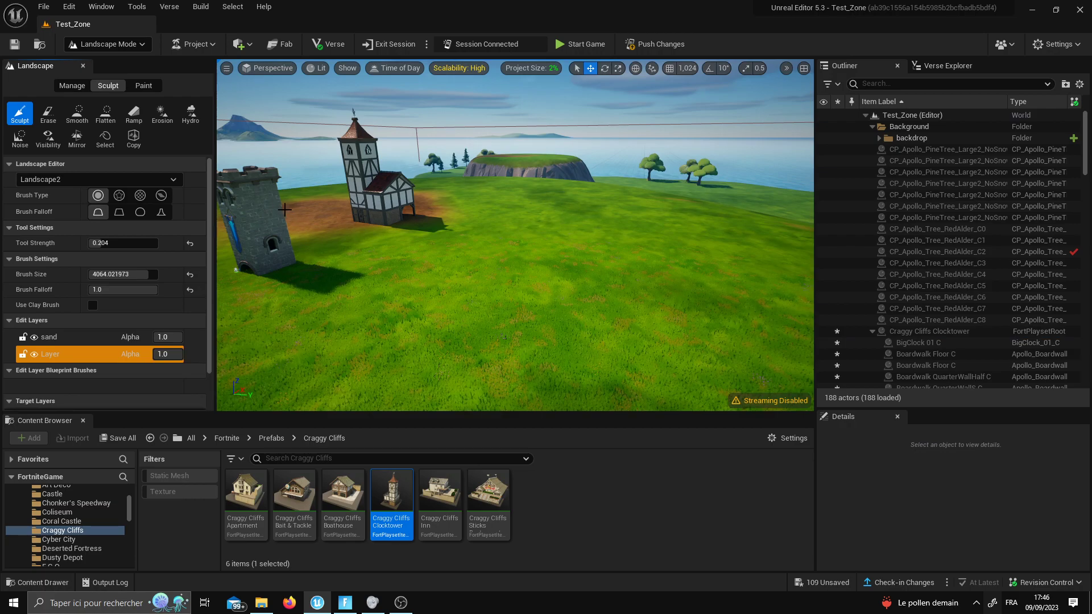
drag(120, 274, 142, 274)
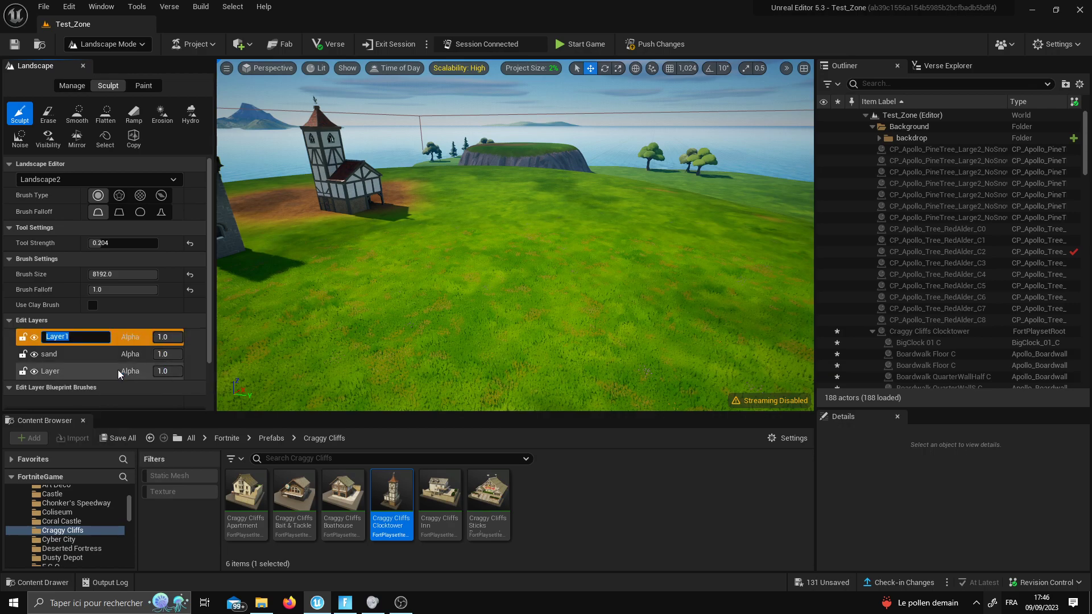
text(castle)
key(Return)
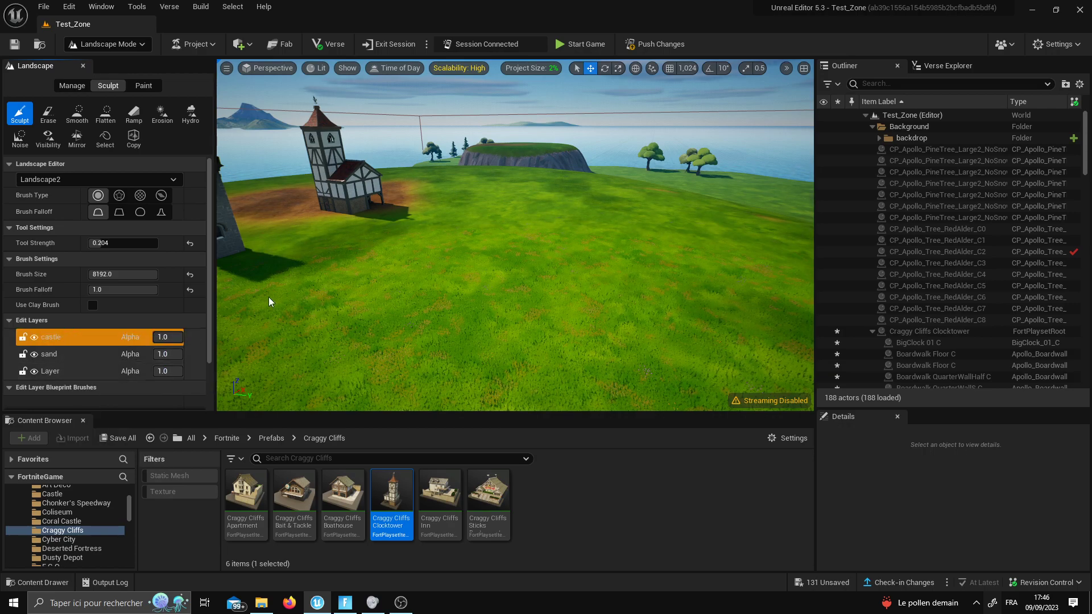
Raise a gentle mound in the grassy hillside beside the clocktower.
right_drag(269, 301, 601, 237)
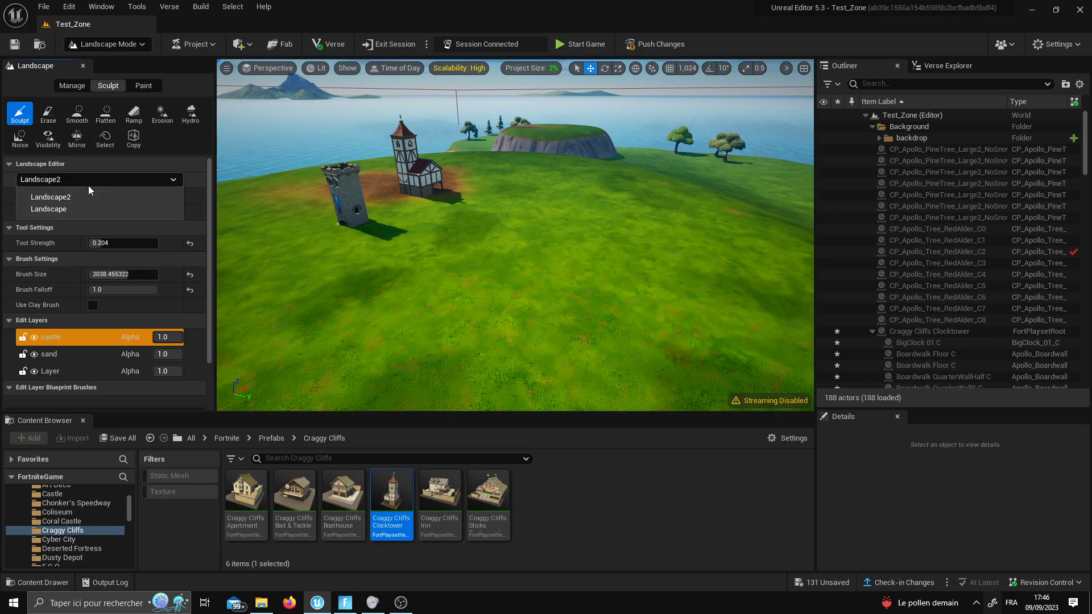
scroll(84, 344, down, 2)
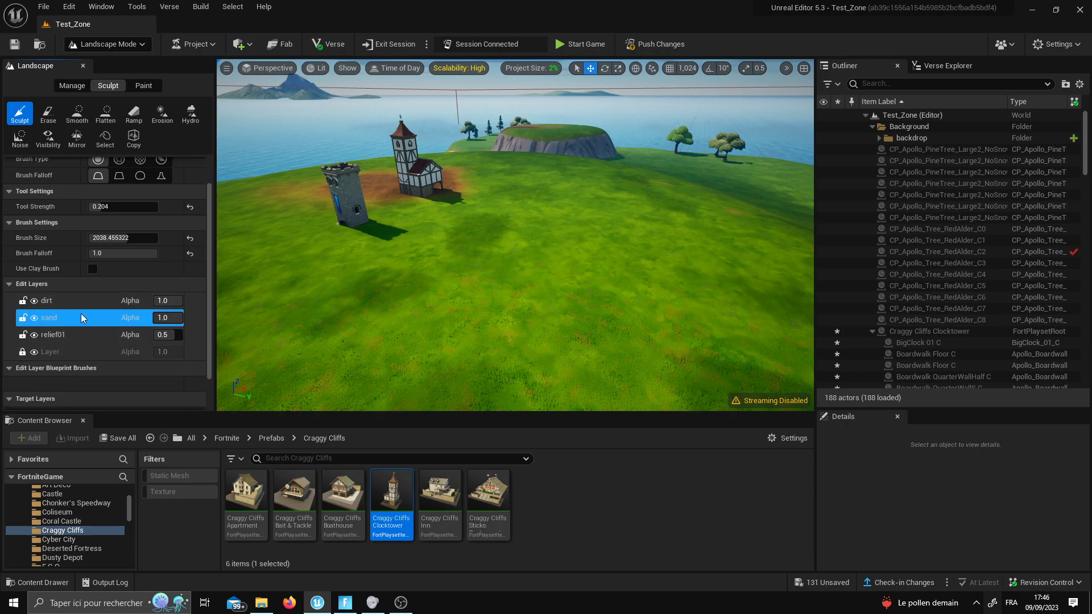
right_drag(342, 273, 493, 256)
drag(492, 256, 475, 278)
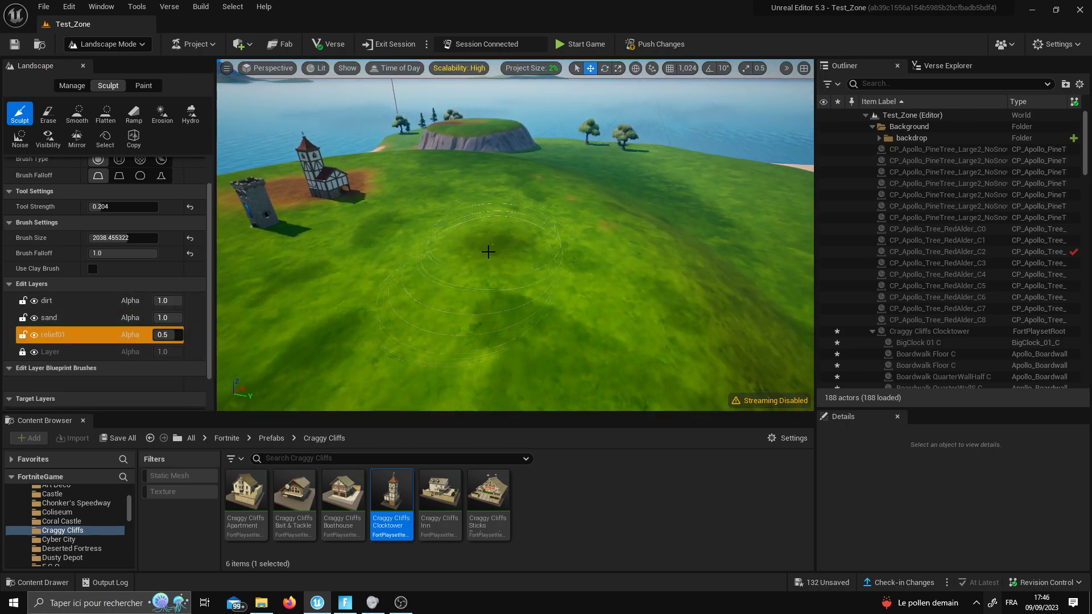
right_drag(528, 249, 595, 241)
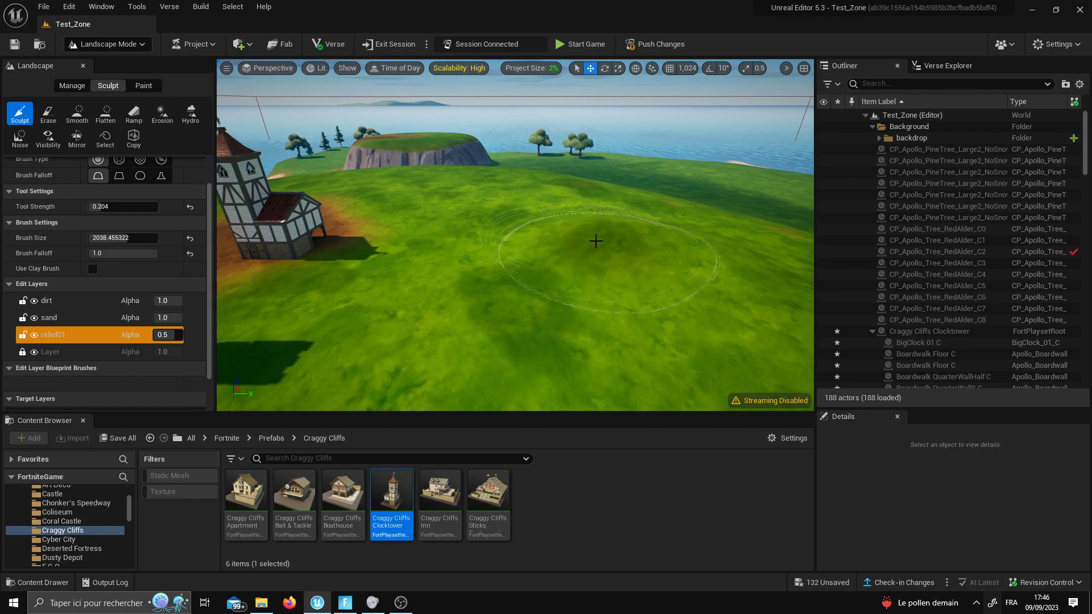
right_drag(666, 253, 398, 341)
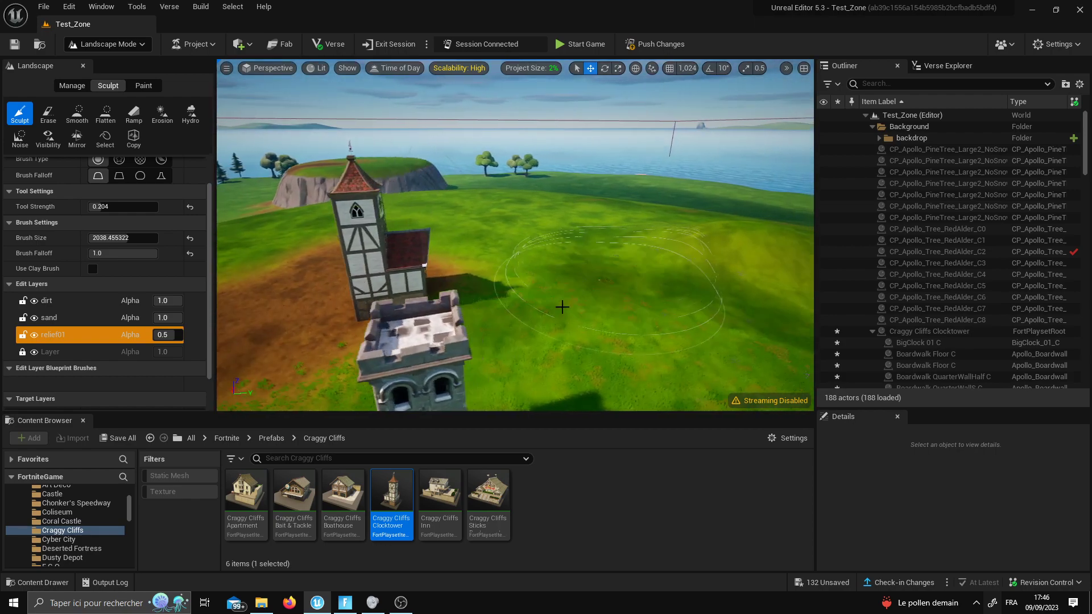
key(alt+Tab)
mouse_move(444, 368)
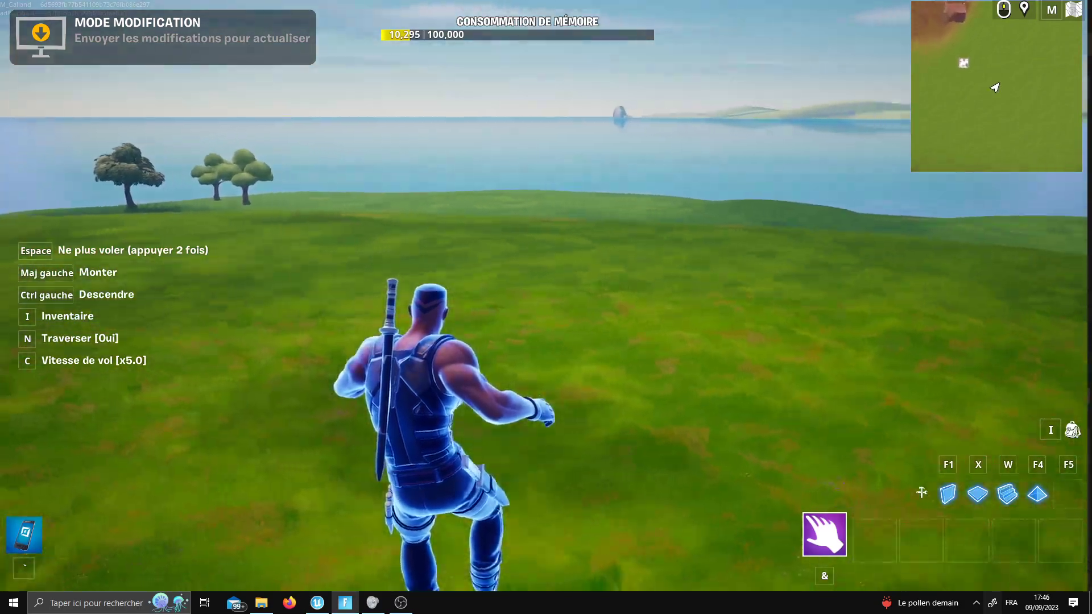
key(s)
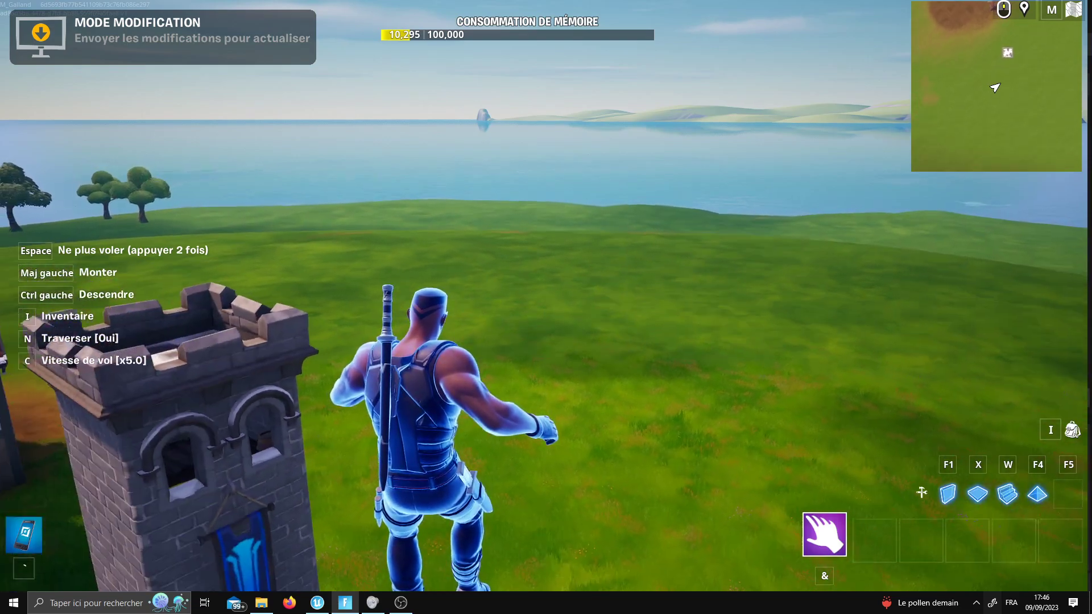
key(super)
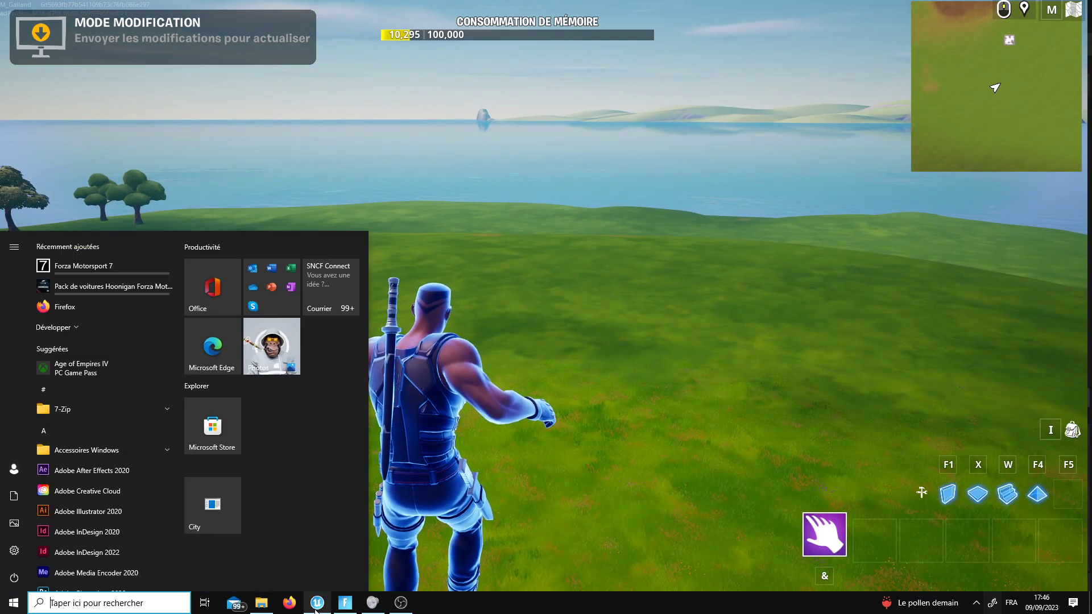
click(316, 605)
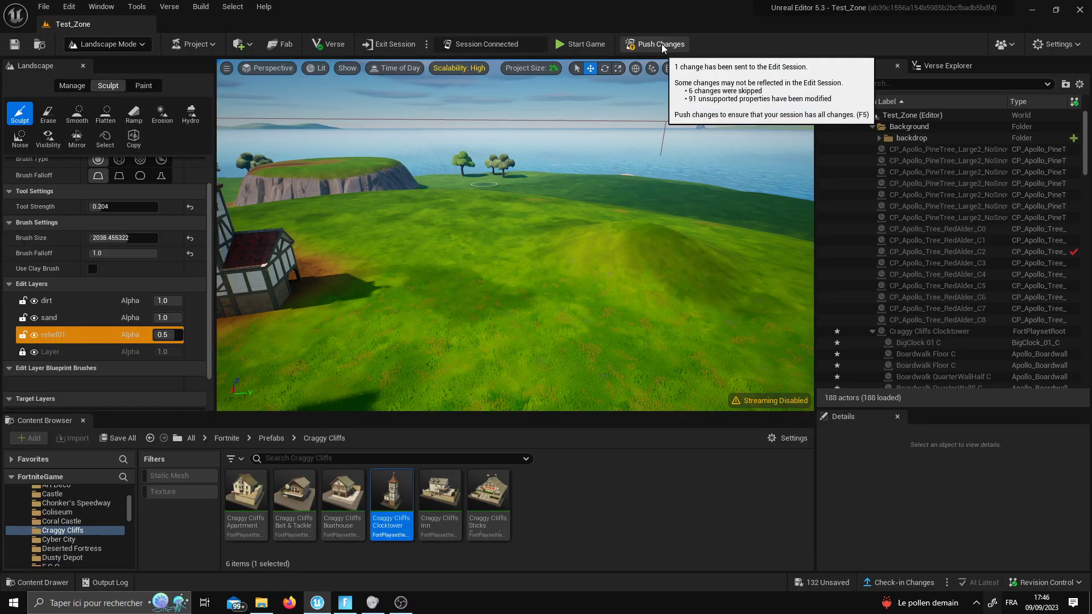
right_drag(555, 202, 606, 202)
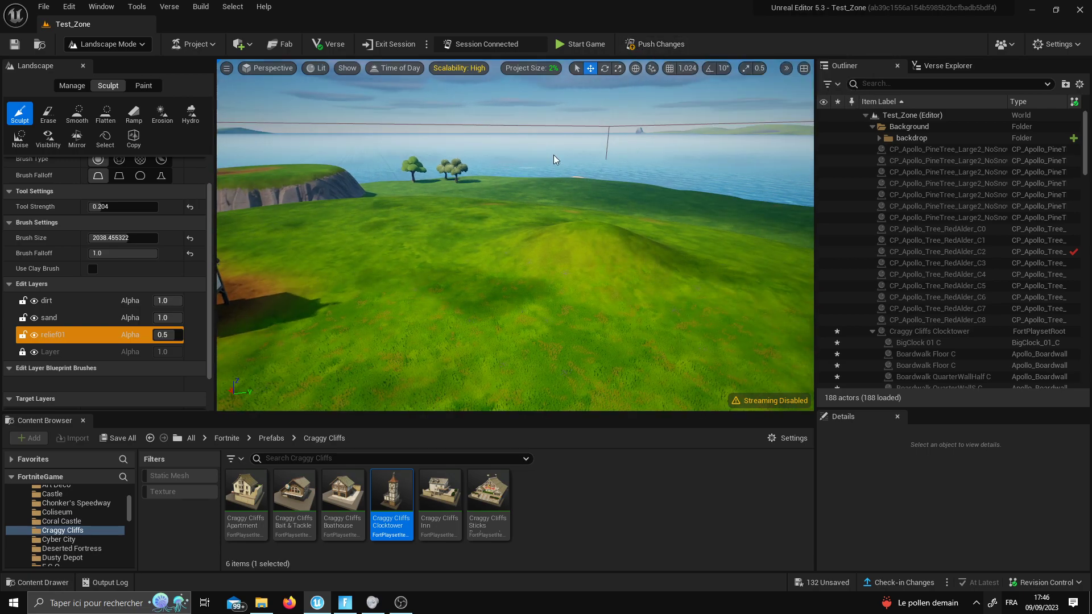
mouse_move(556, 159)
right_down()
mouse_move(460, 245)
mouse_move(484, 362)
right_up()
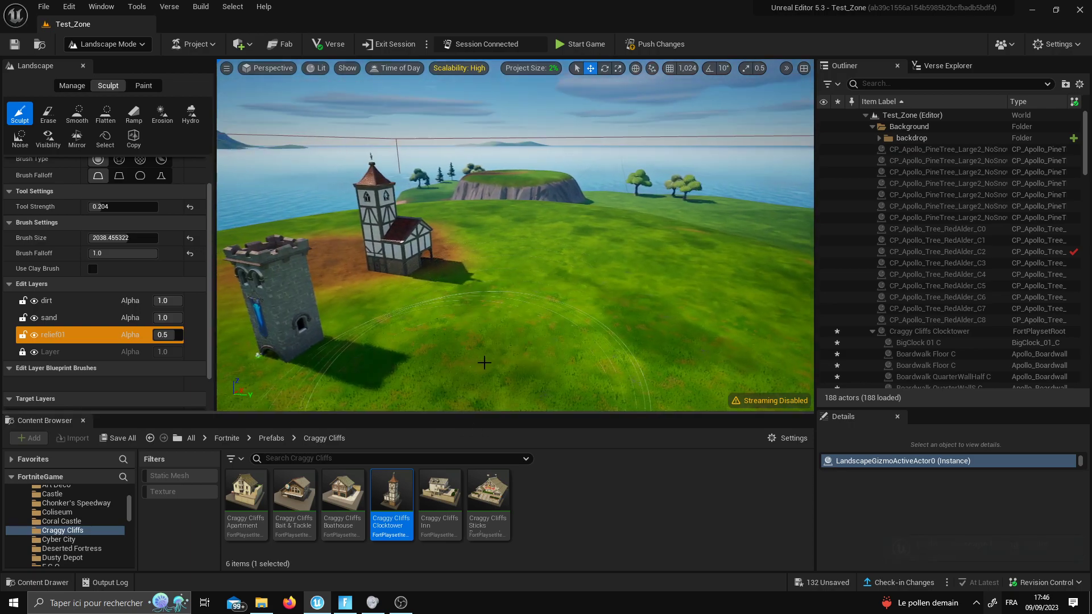
right_drag(616, 133, 526, 310)
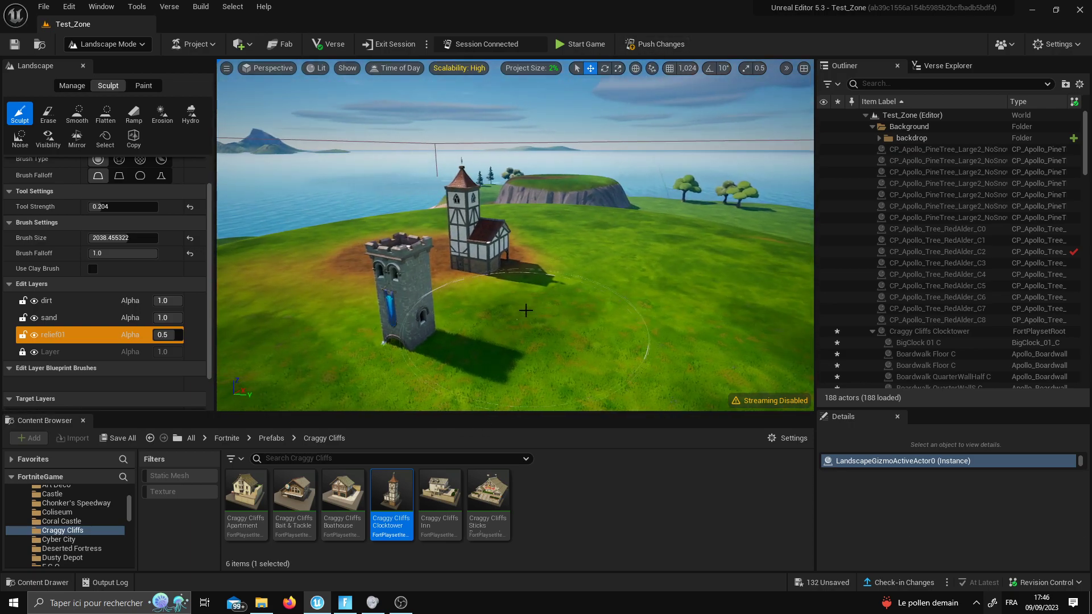
Fly around the clocktower and stone tower toward the cliff island, then open the game menu.
click(345, 602)
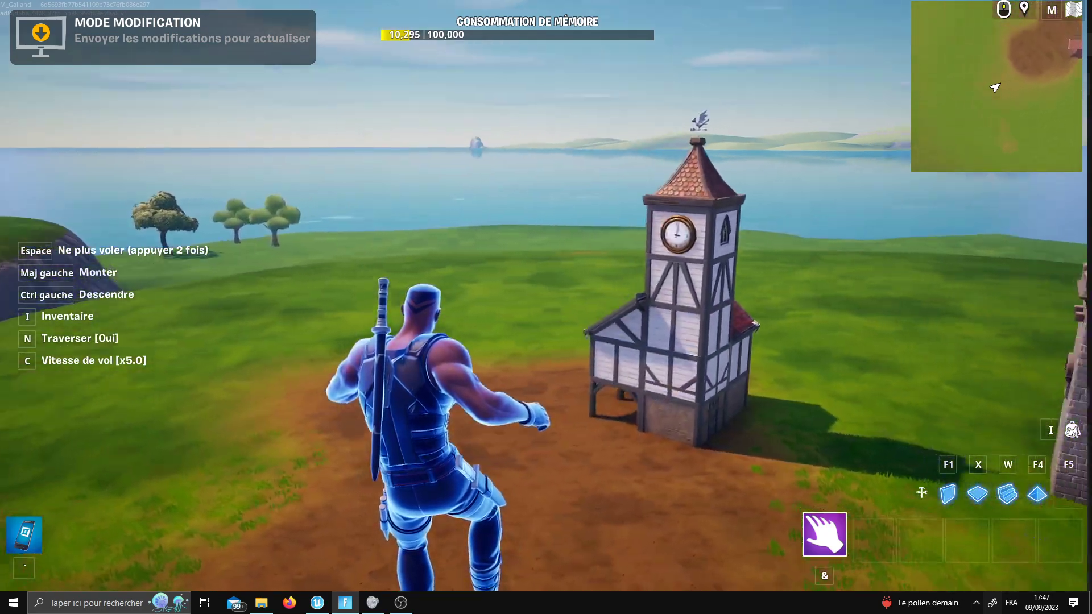
key(z)
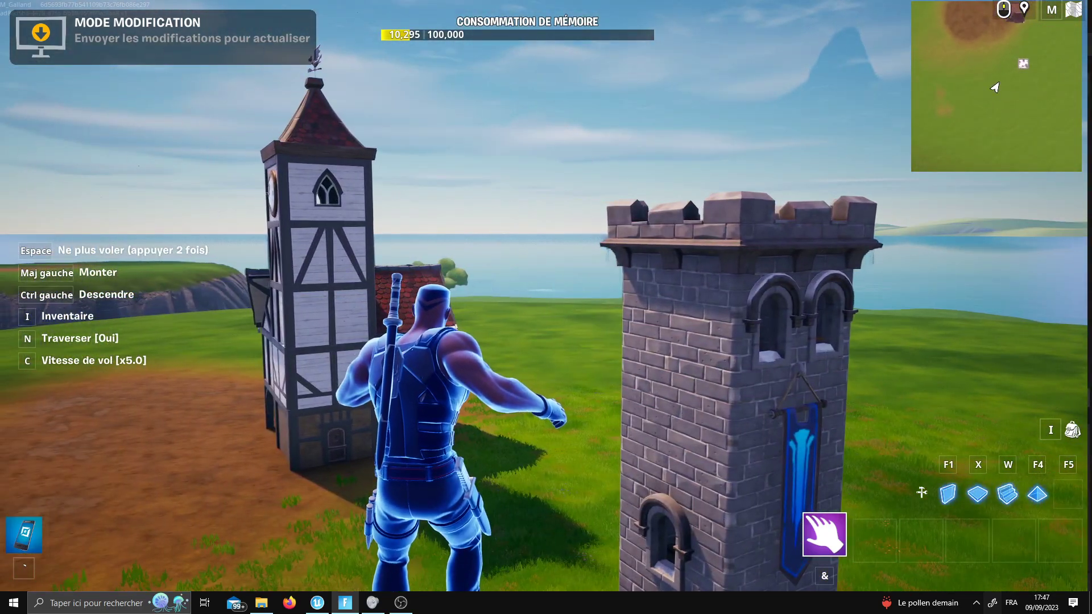
key(z)
key(z)
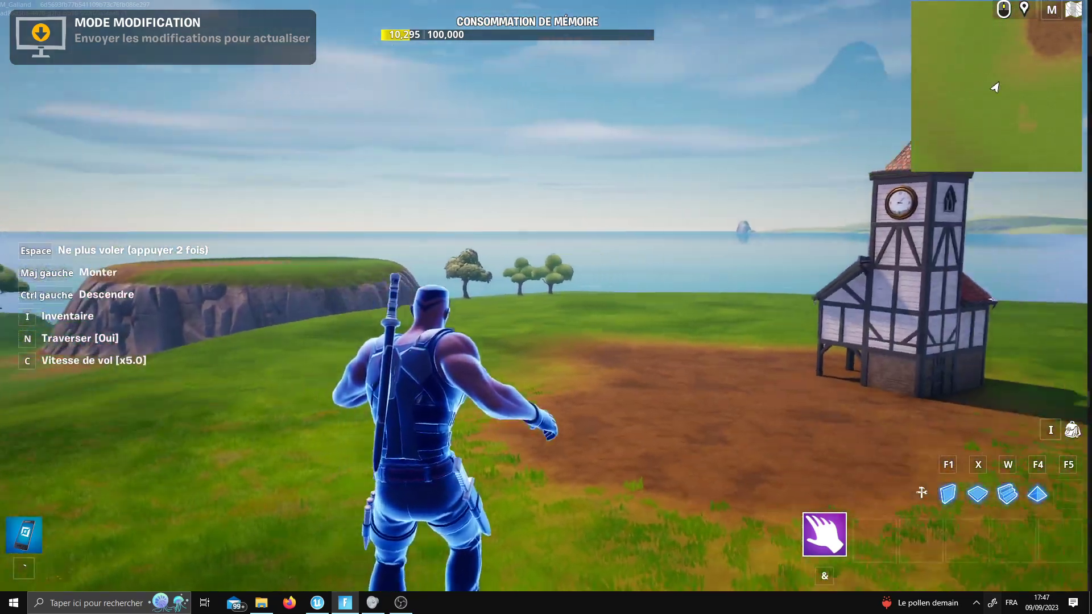
key(z)
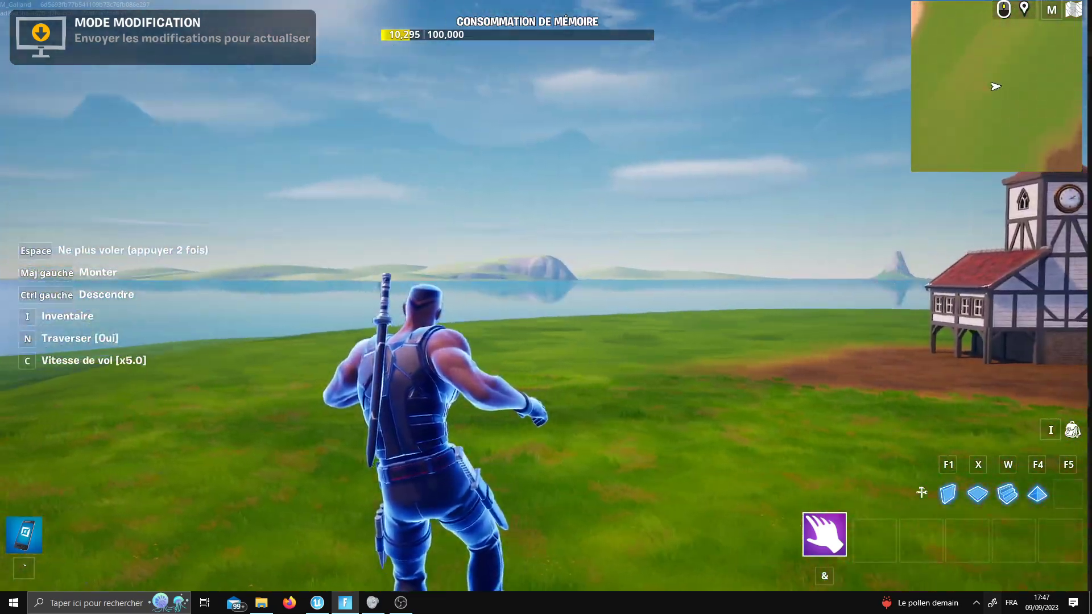
key(z)
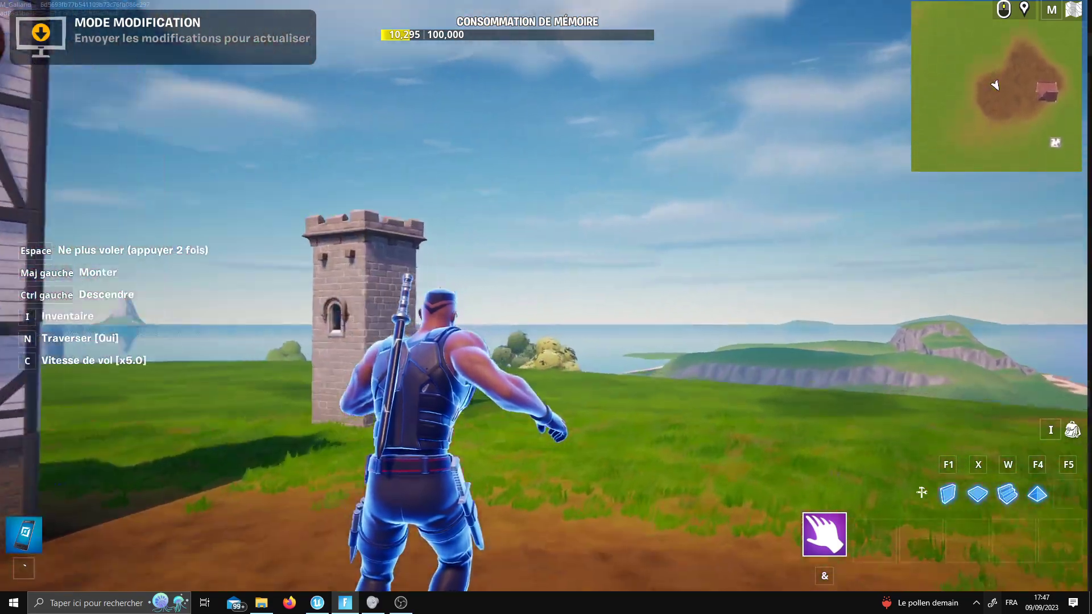
key(q)
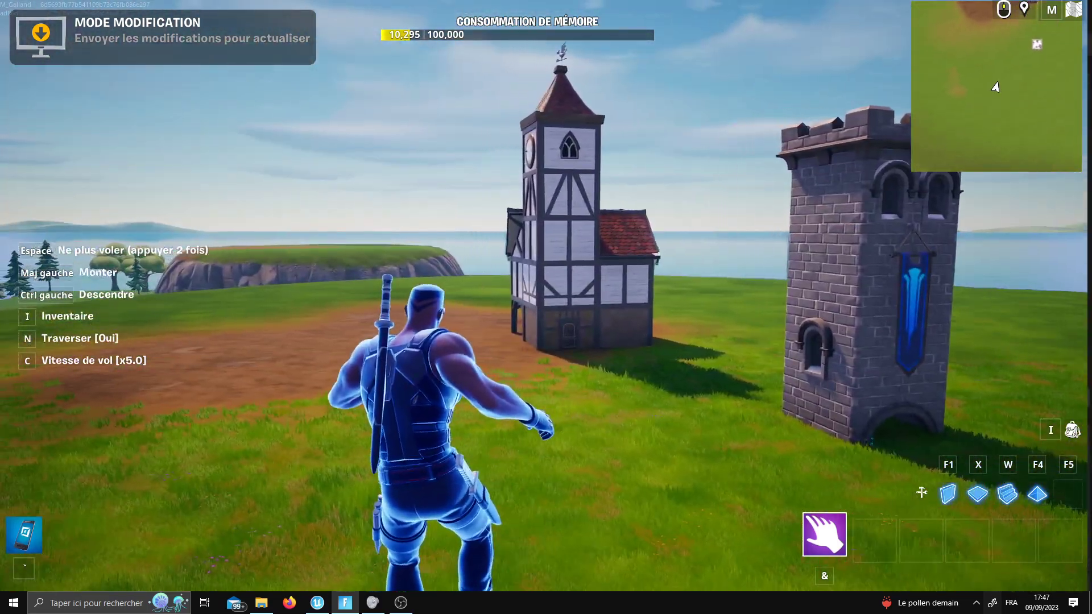
key(Escape)
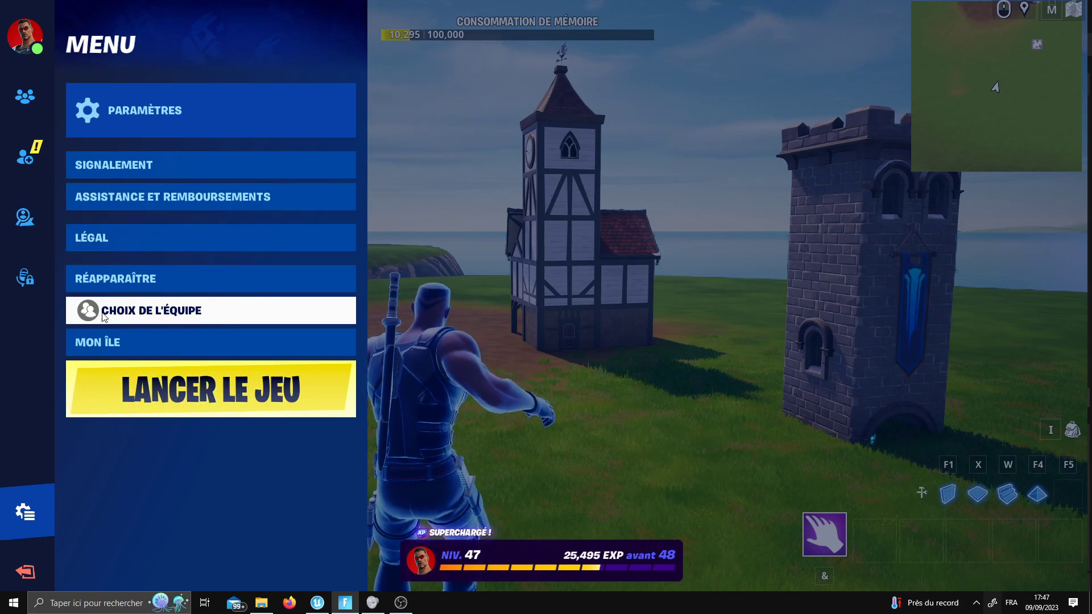
Browse the friends list, then close the menu to resume over the dirt hilltop.
click(37, 111)
scroll(134, 381, down, 3)
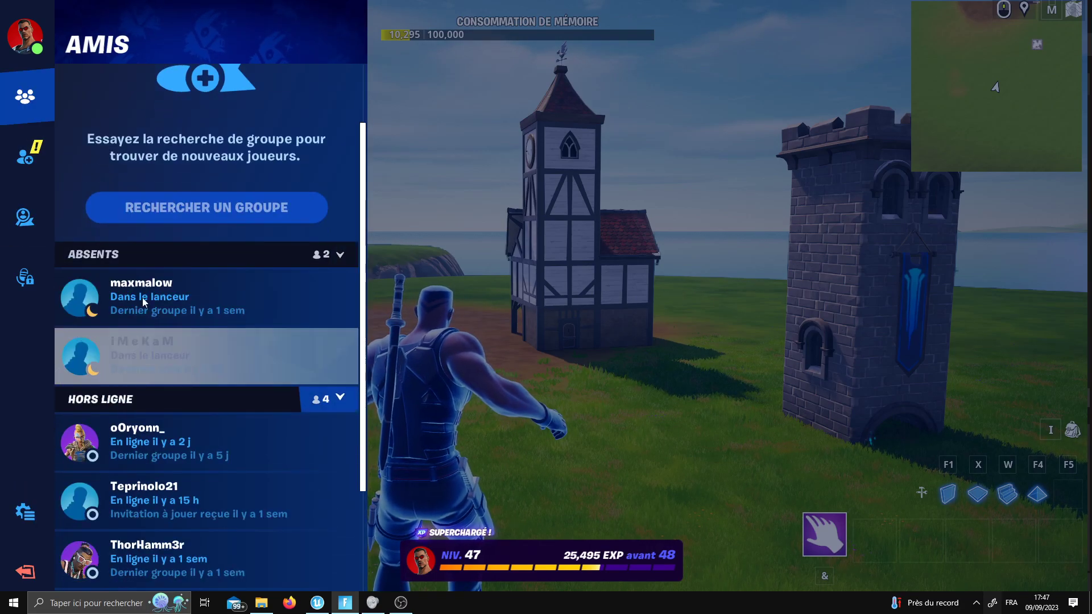
scroll(164, 236, up, 3)
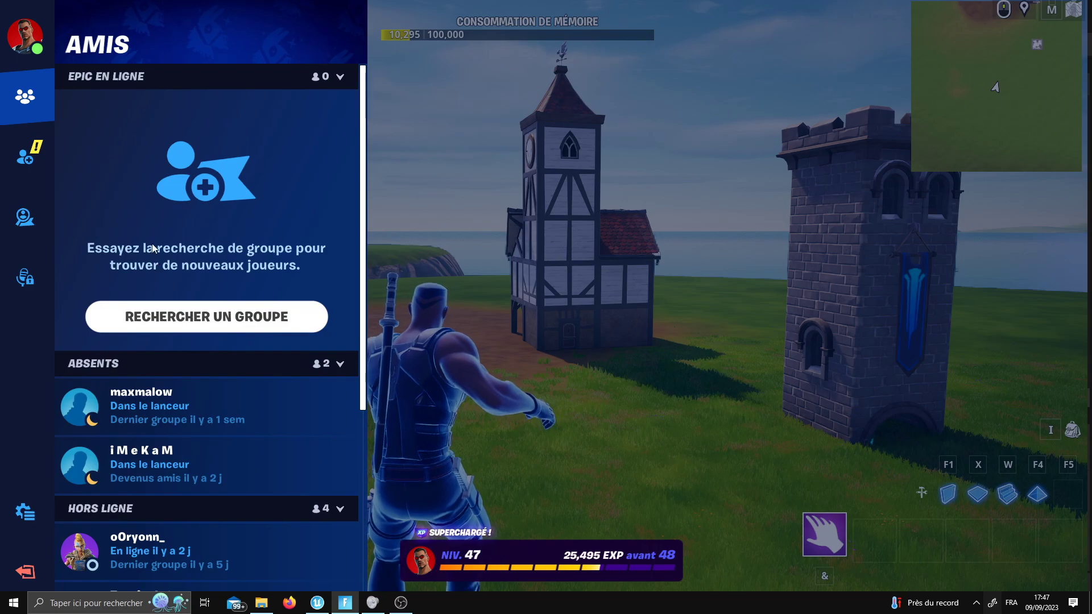
scroll(165, 340, down, 1)
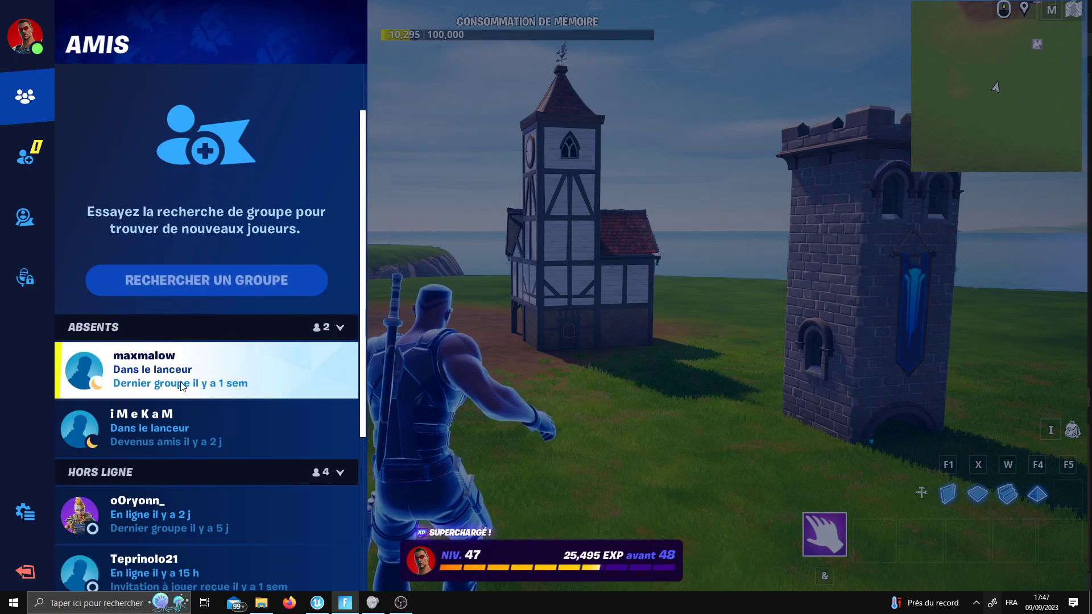
key(Escape)
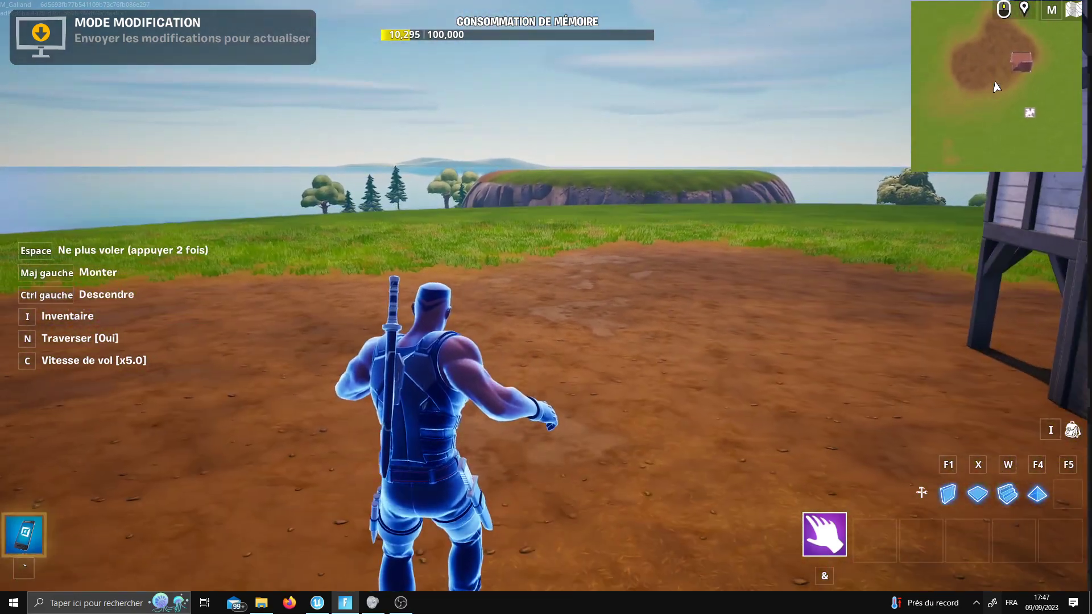
key(super)
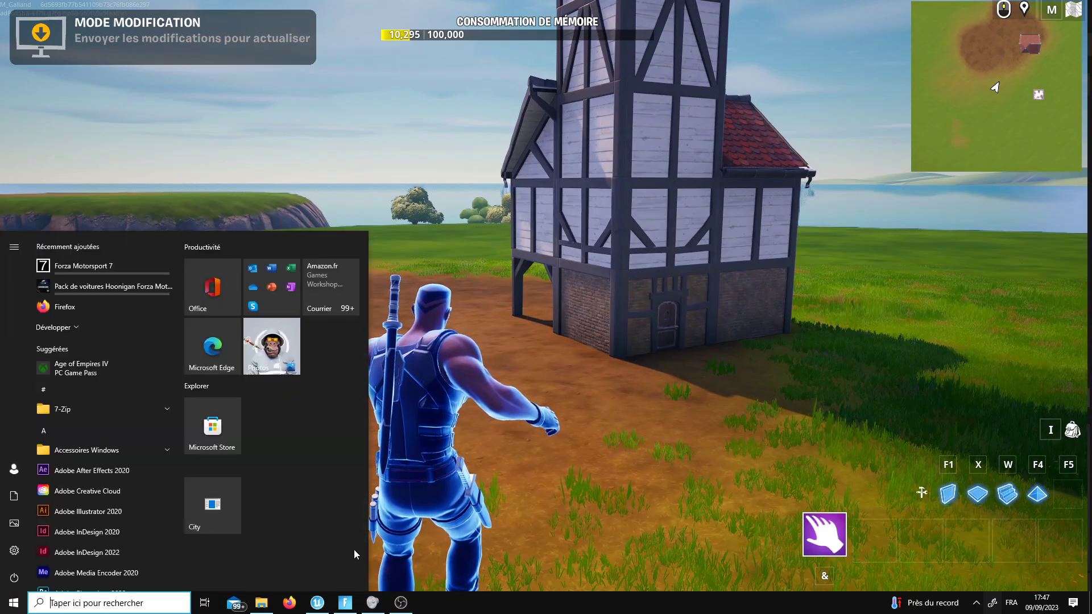
click(322, 604)
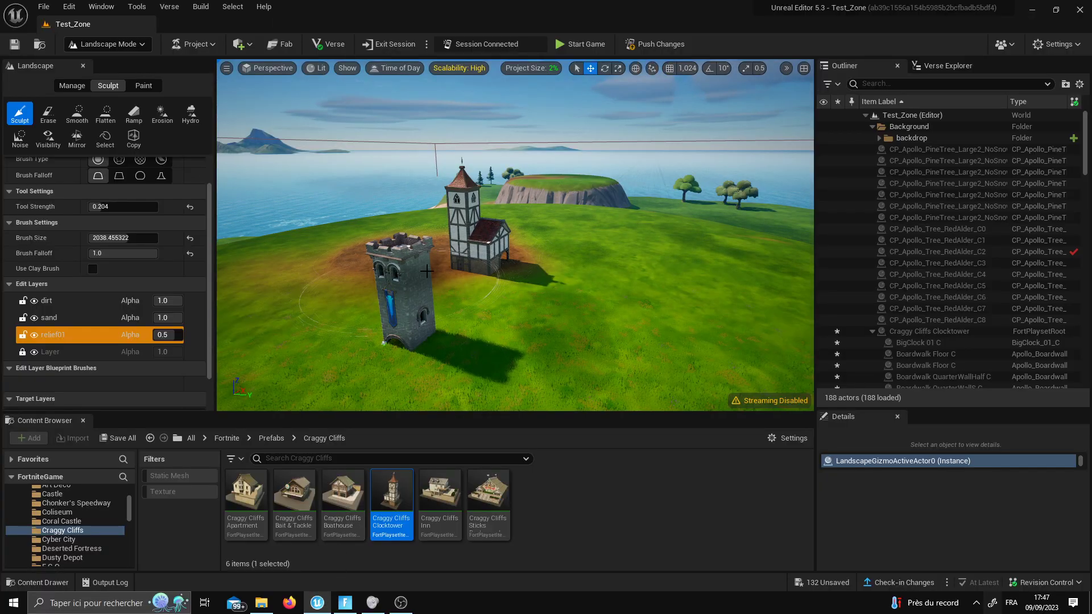
right_drag(416, 261, 341, 265)
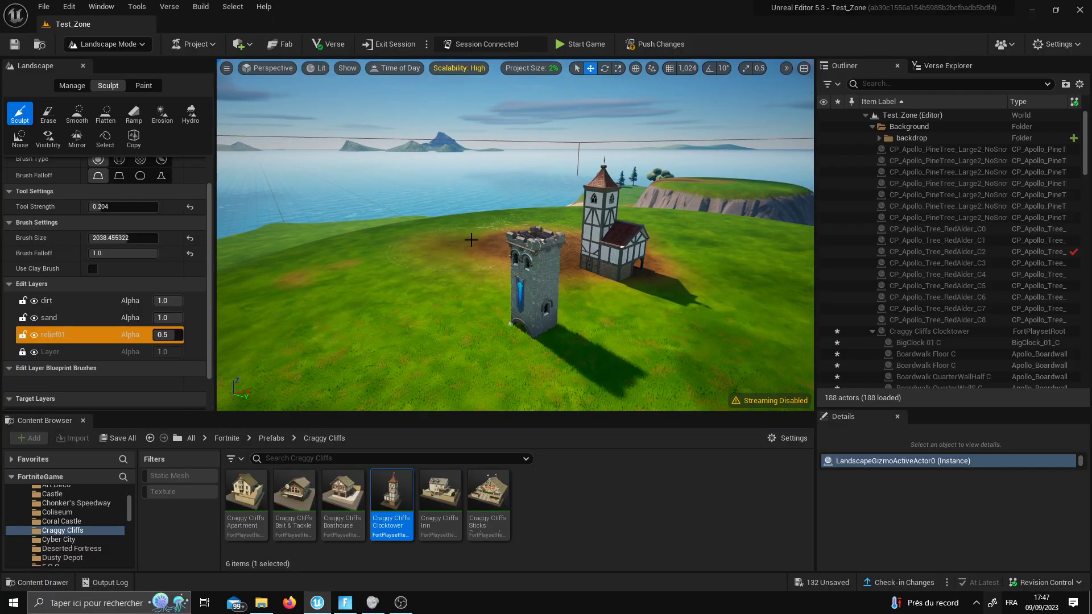
click(1032, 9)
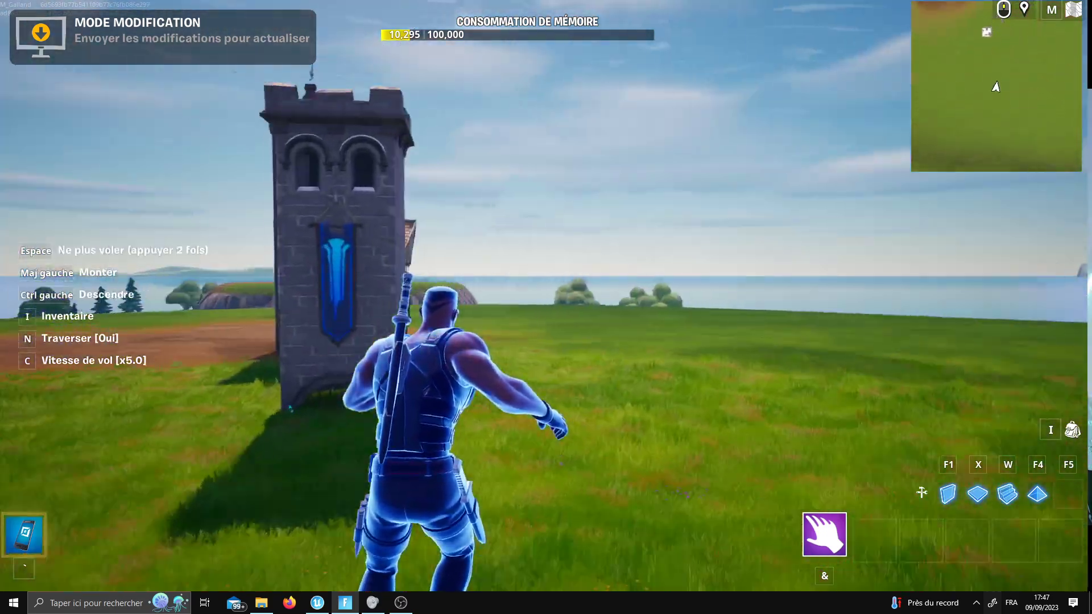
key(z)
key(z)
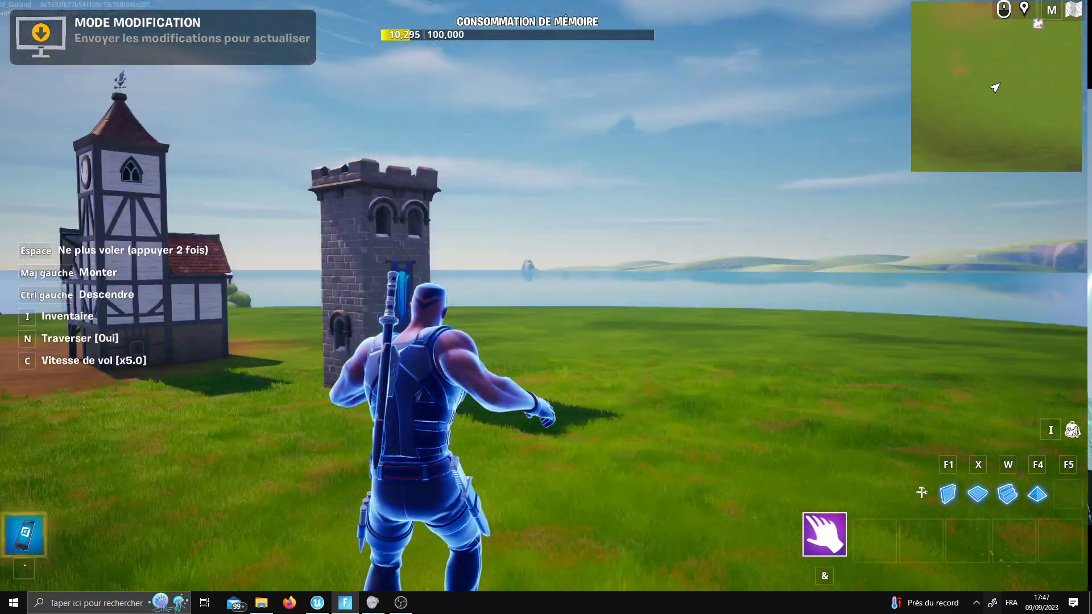
key(w)
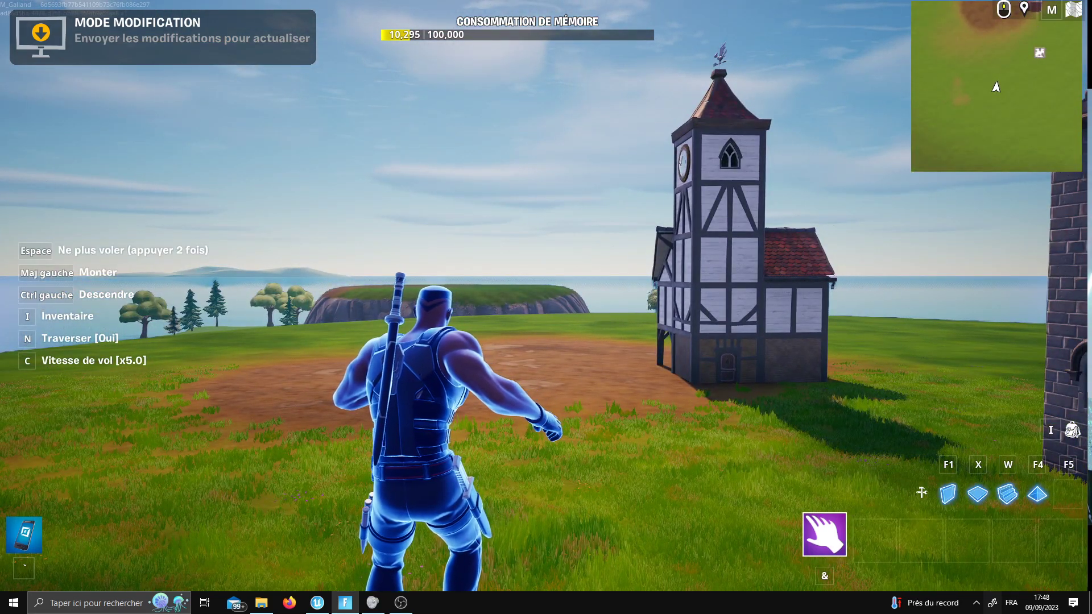
key(w)
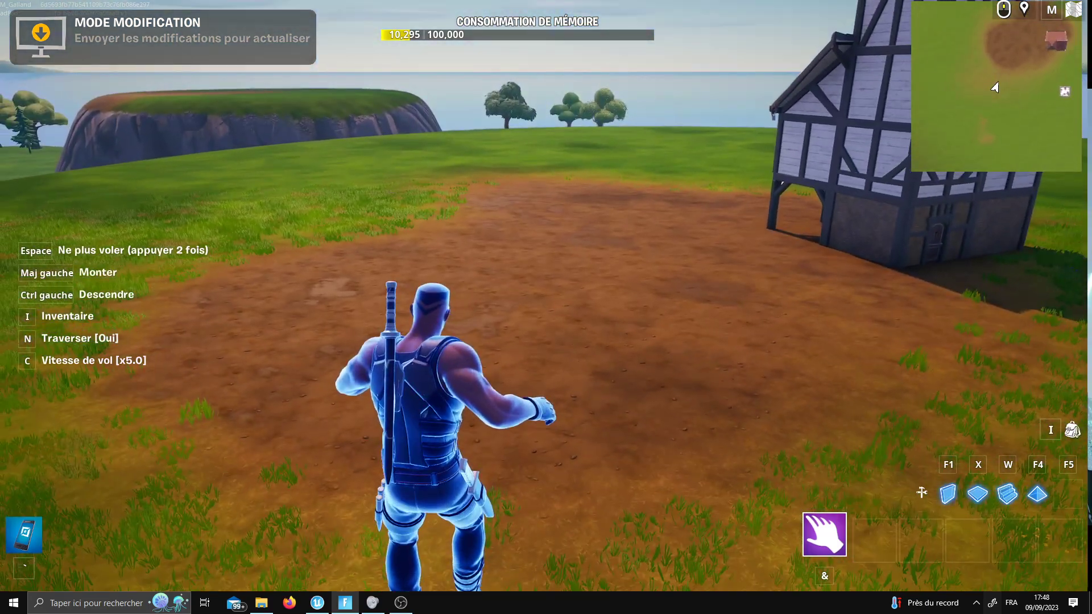
key(s)
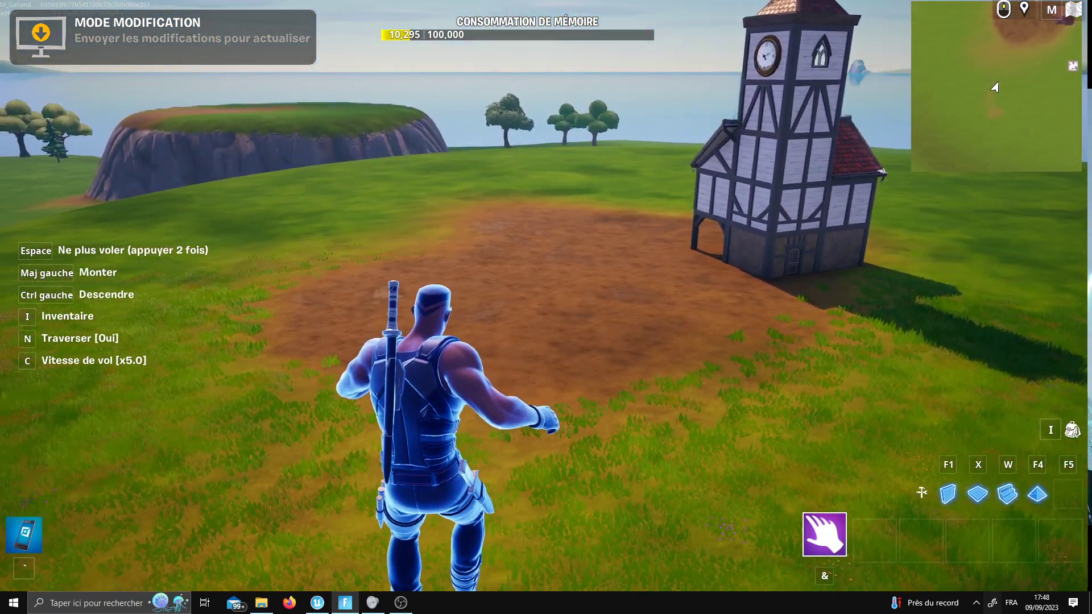
key(a)
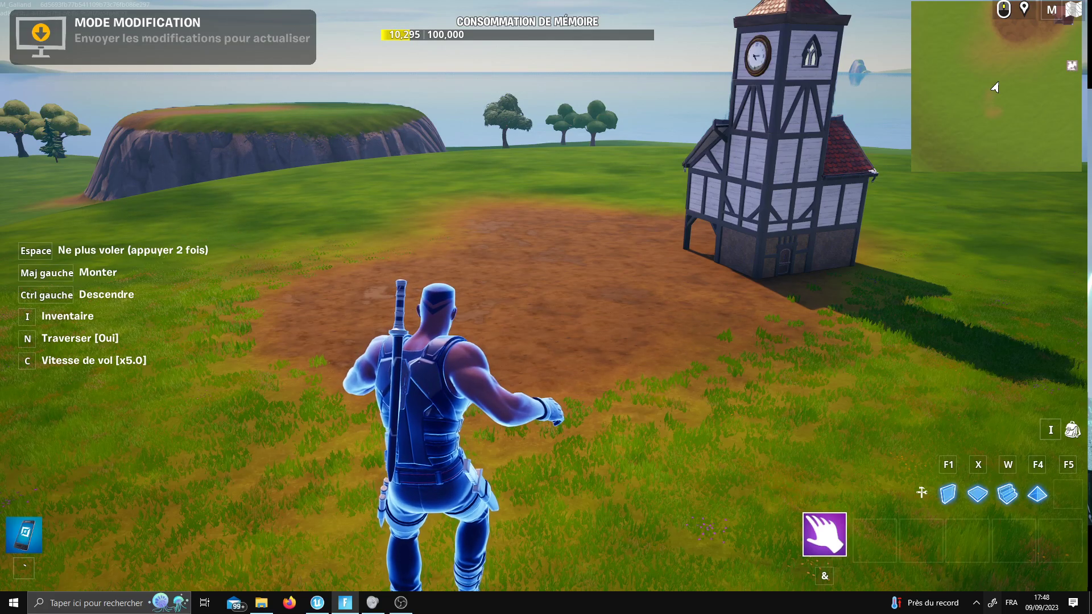
key(a)
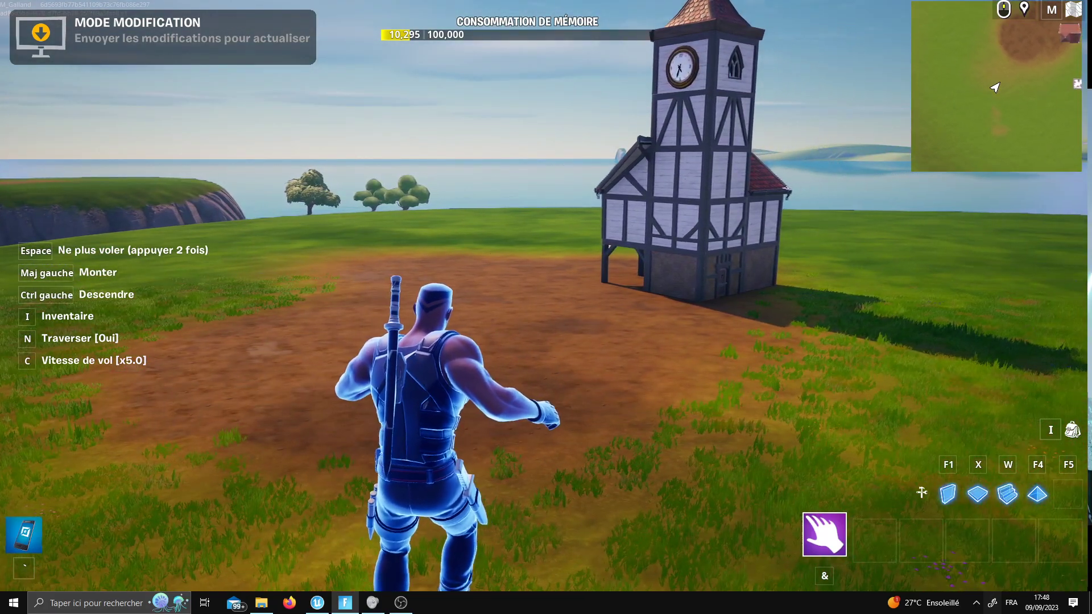
key(super)
click(317, 603)
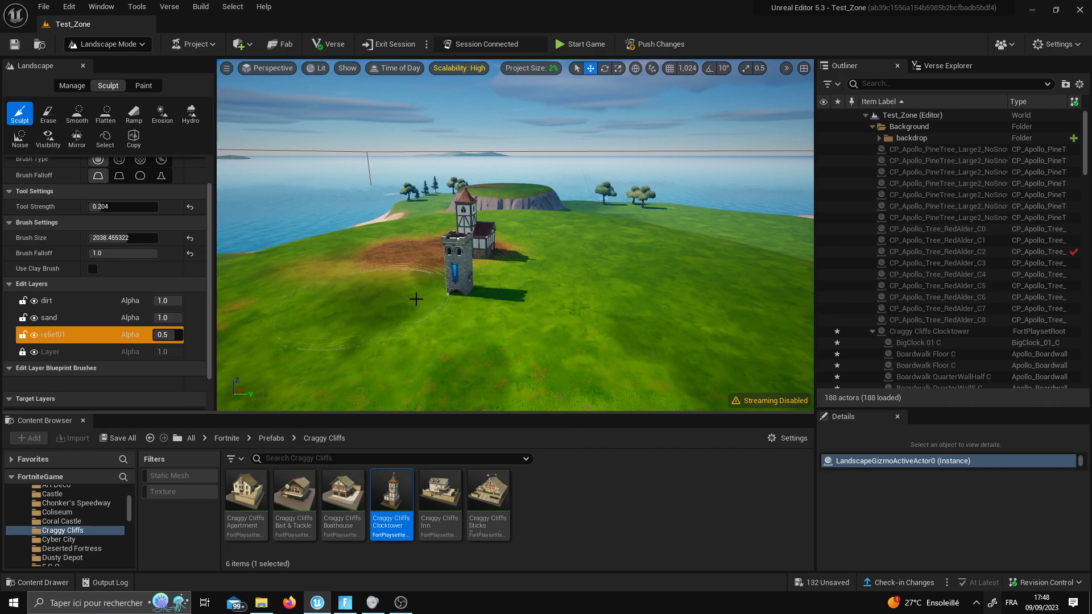
click(340, 606)
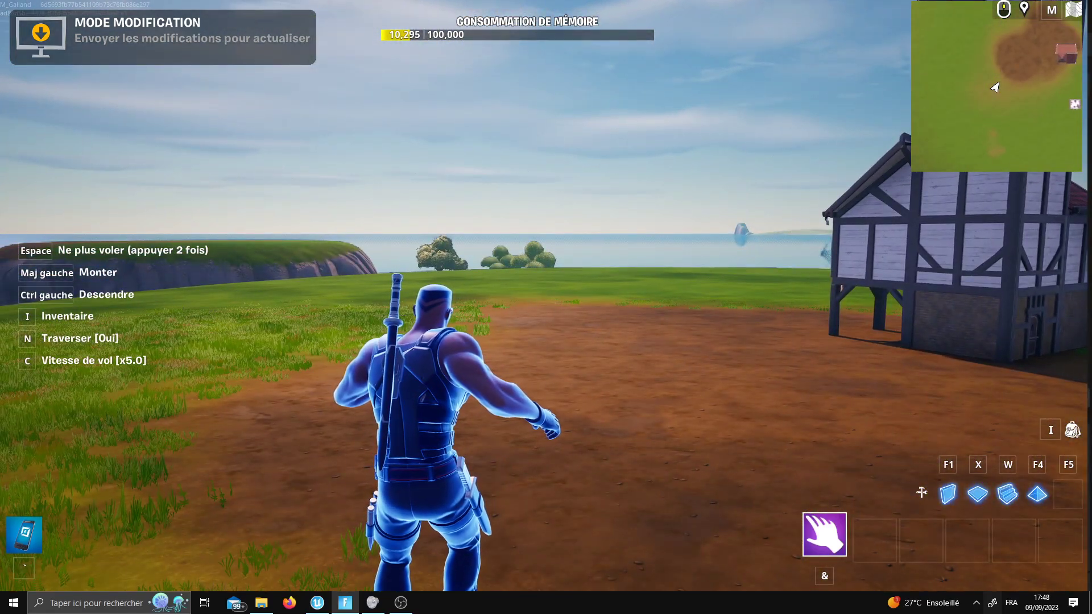
Toggle the creative copy tool in and out several times while flying closer to the house.
key(grave)
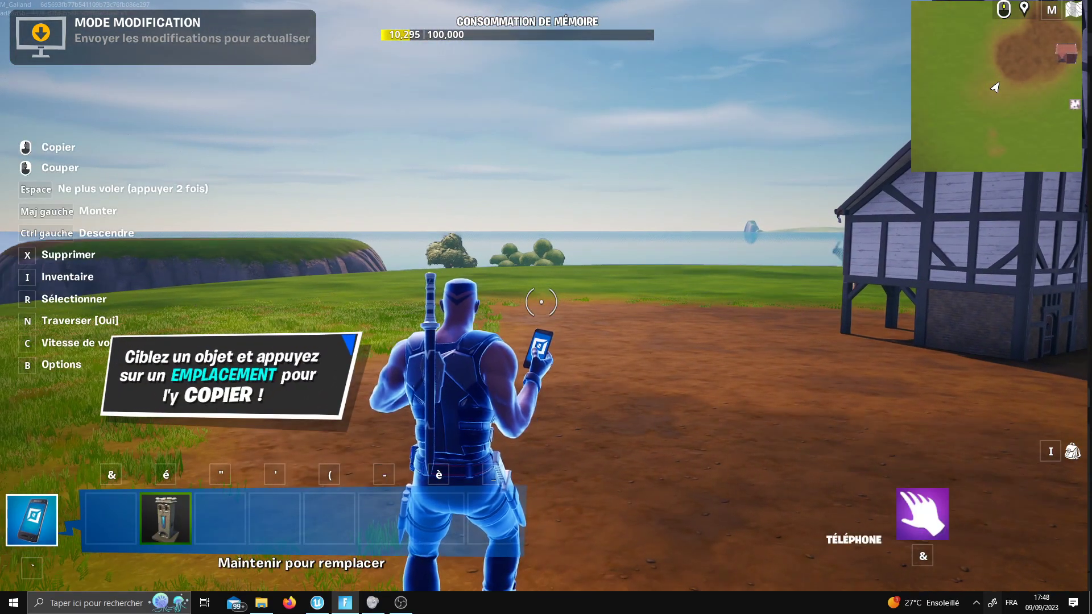
key(ampersand)
key(grave)
key(ampersand)
key(grave)
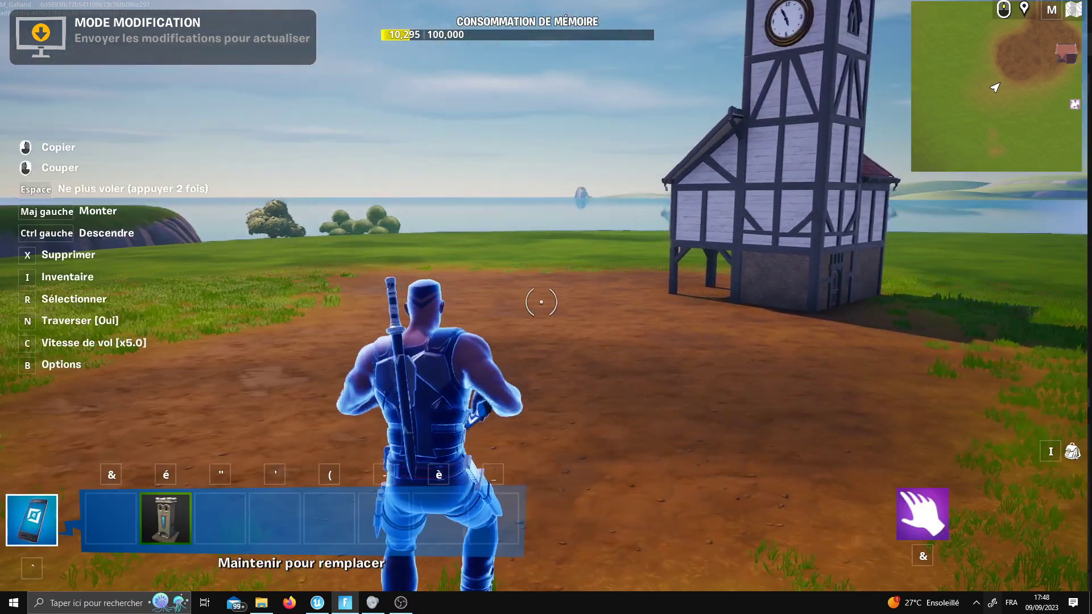
key(d)
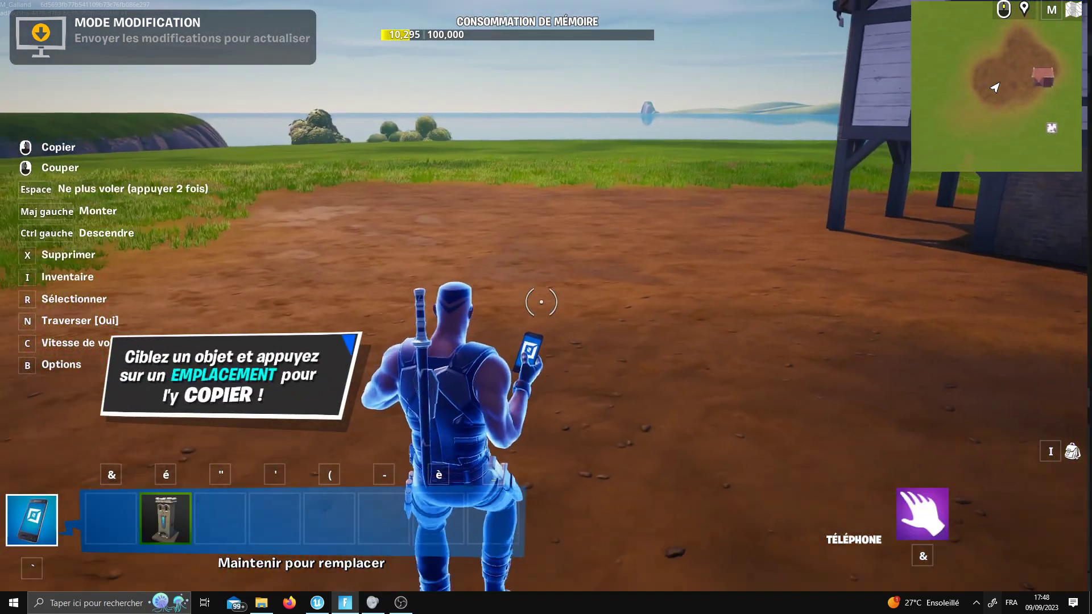
key(ampersand)
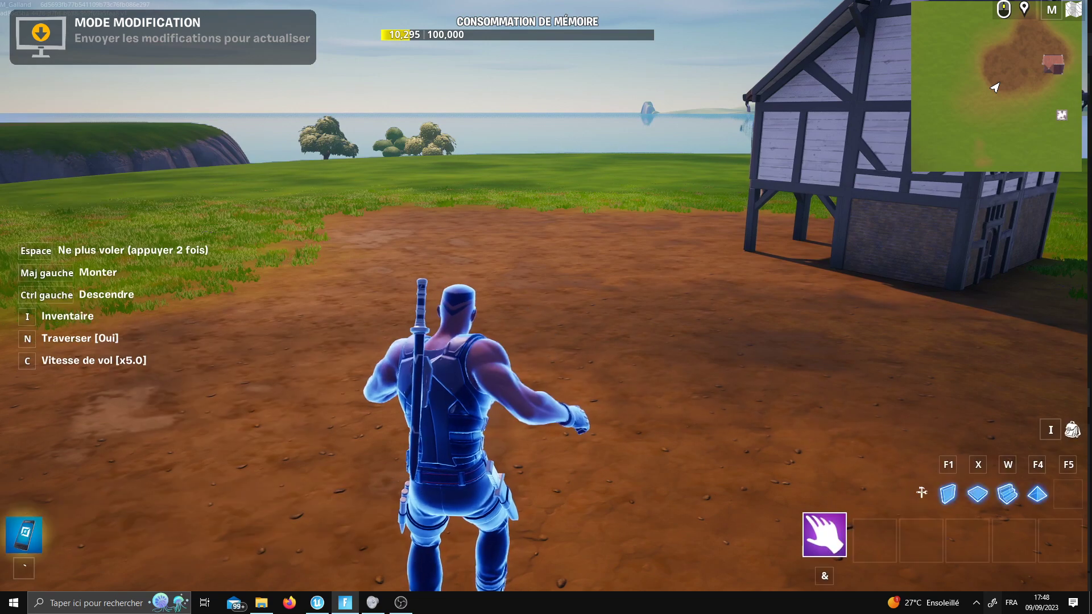
key(grave)
key(ampersand)
key(grave)
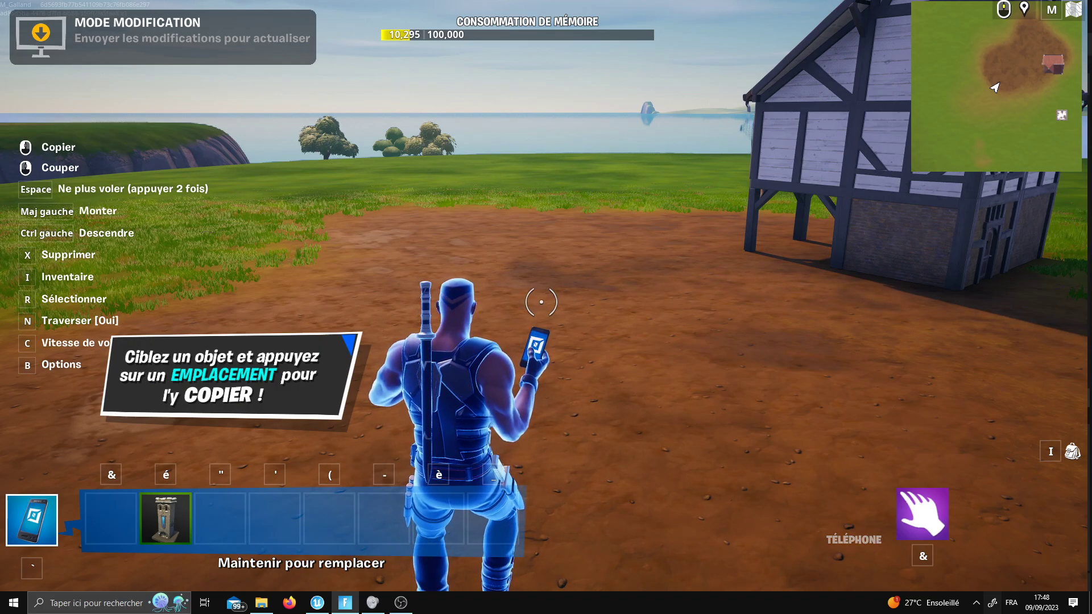
Open the game settings on the keyboard controls (Contrôles au clavier) page.
key(q)
key(Escape)
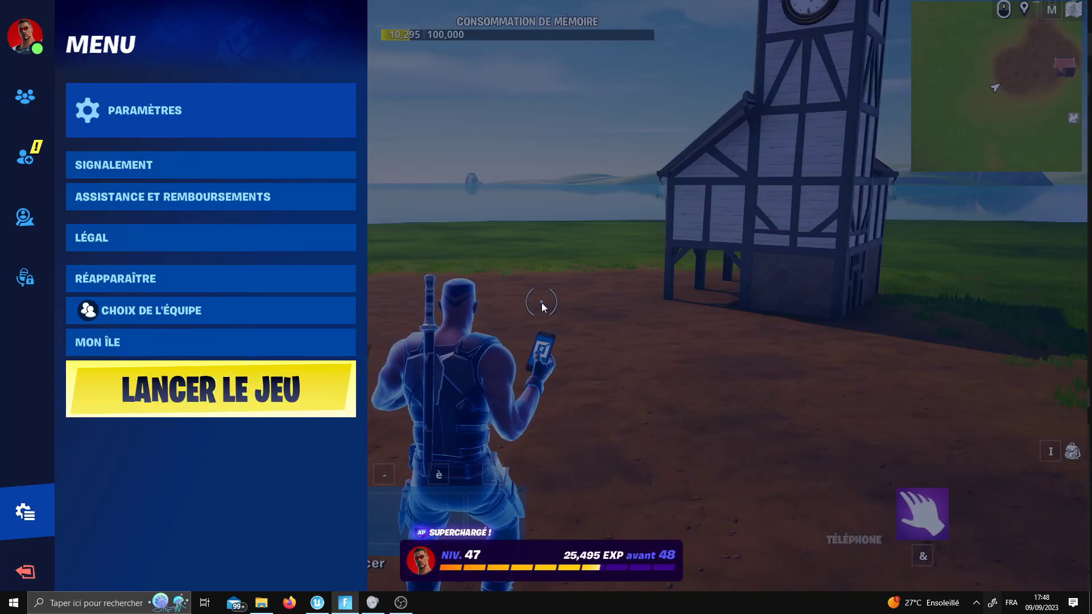
key(Escape)
key(Escape)
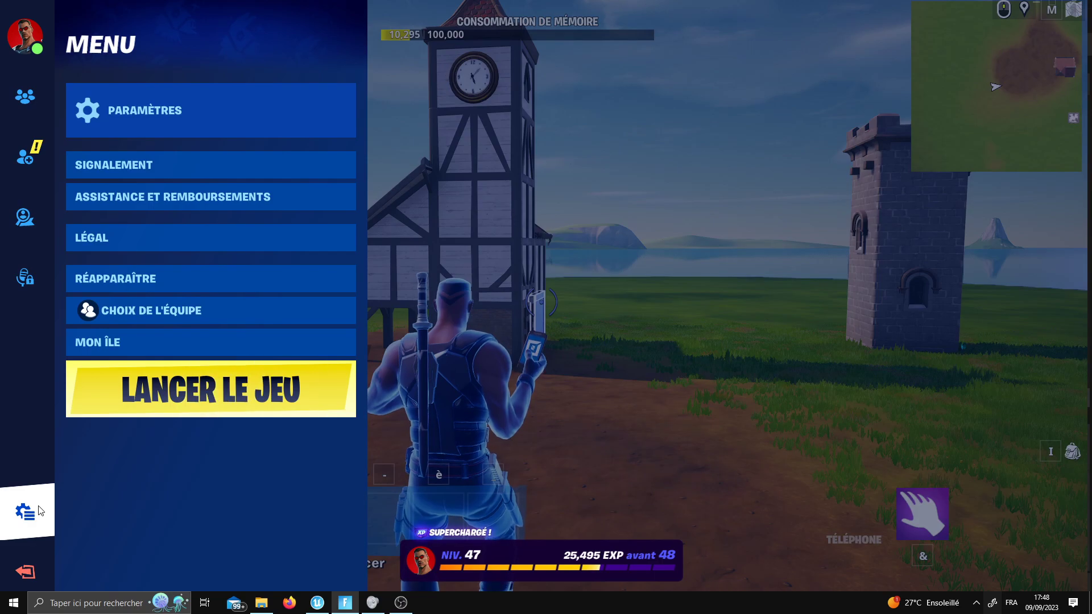
click(164, 116)
click(755, 23)
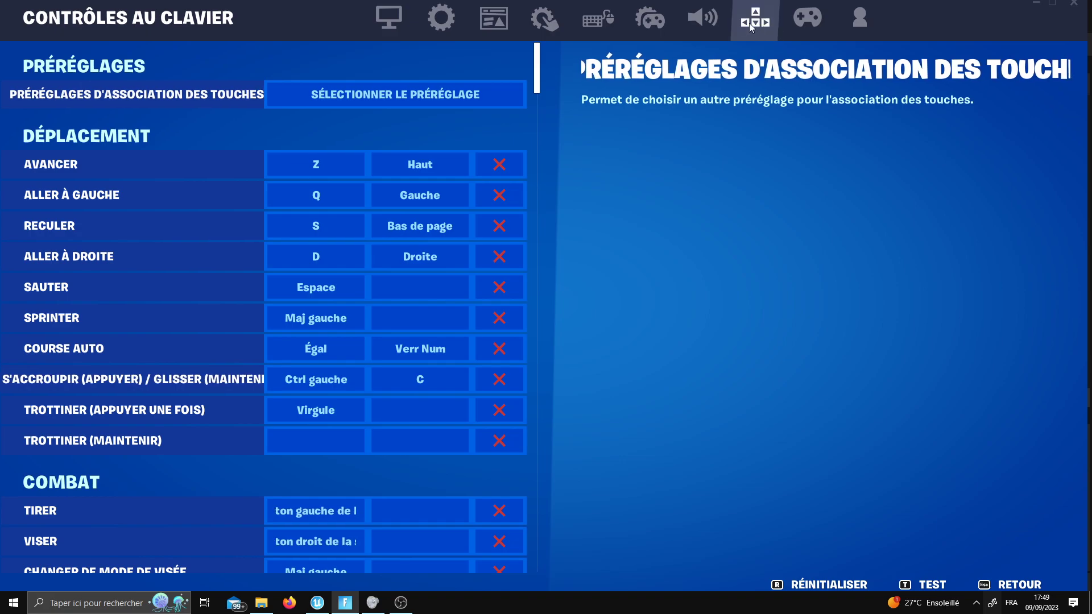
Scroll down the keyboard bindings to the Mode Créatif section.
drag(537, 77, 518, 475)
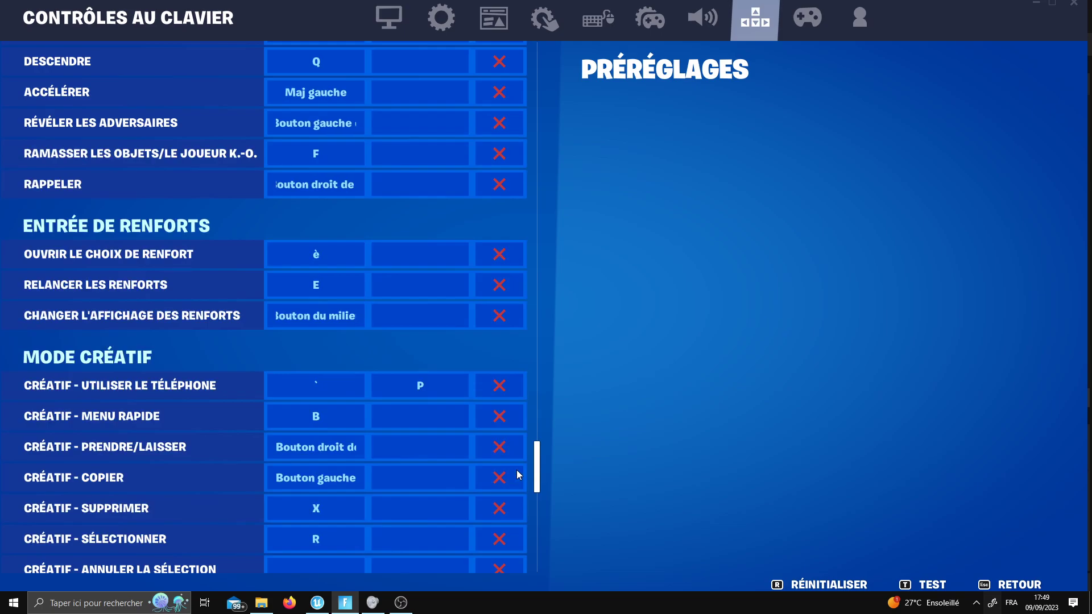
scroll(102, 364, down, 3)
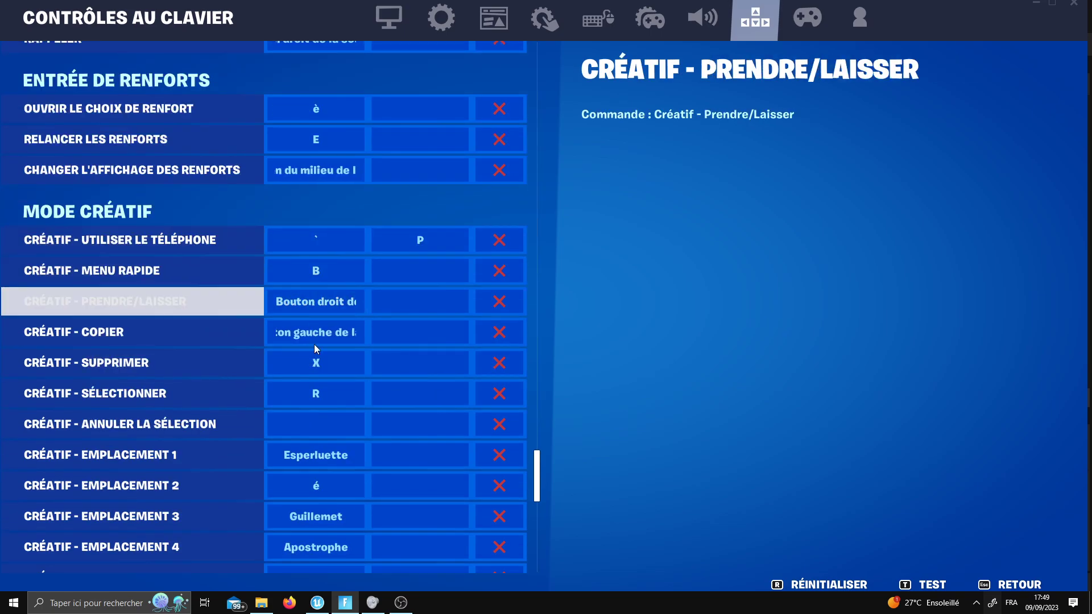
scroll(293, 454, down, 1)
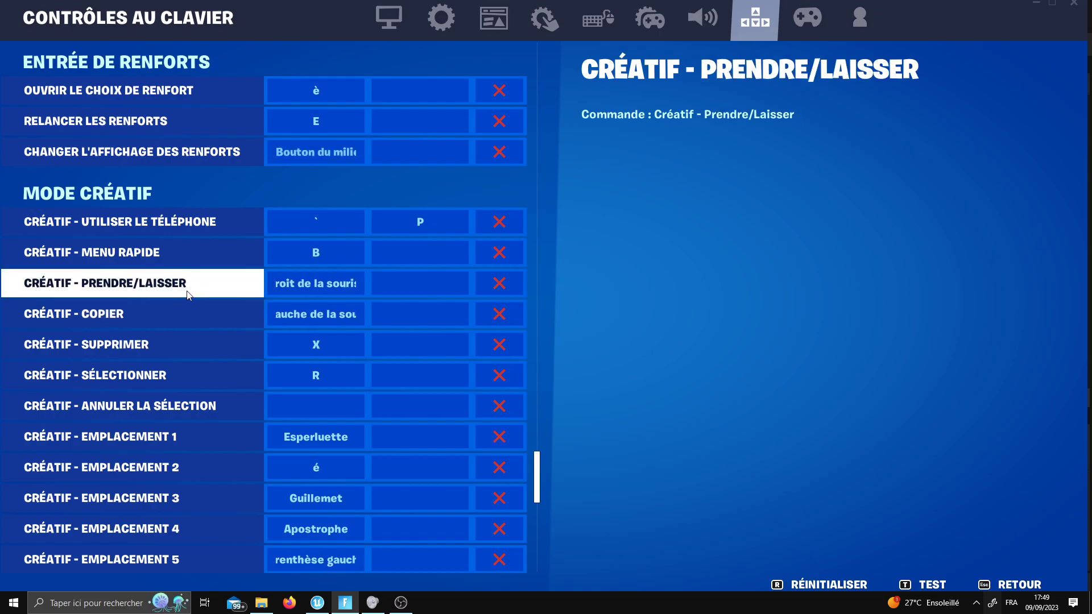
scroll(146, 322, down, 2)
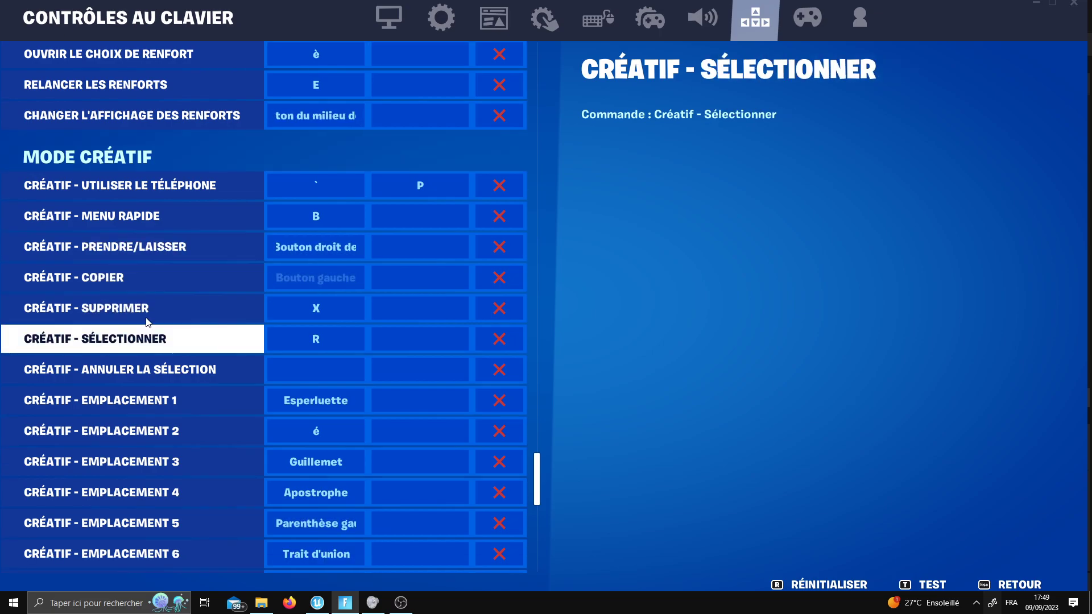
scroll(172, 341, down, 1)
scroll(188, 387, down, 2)
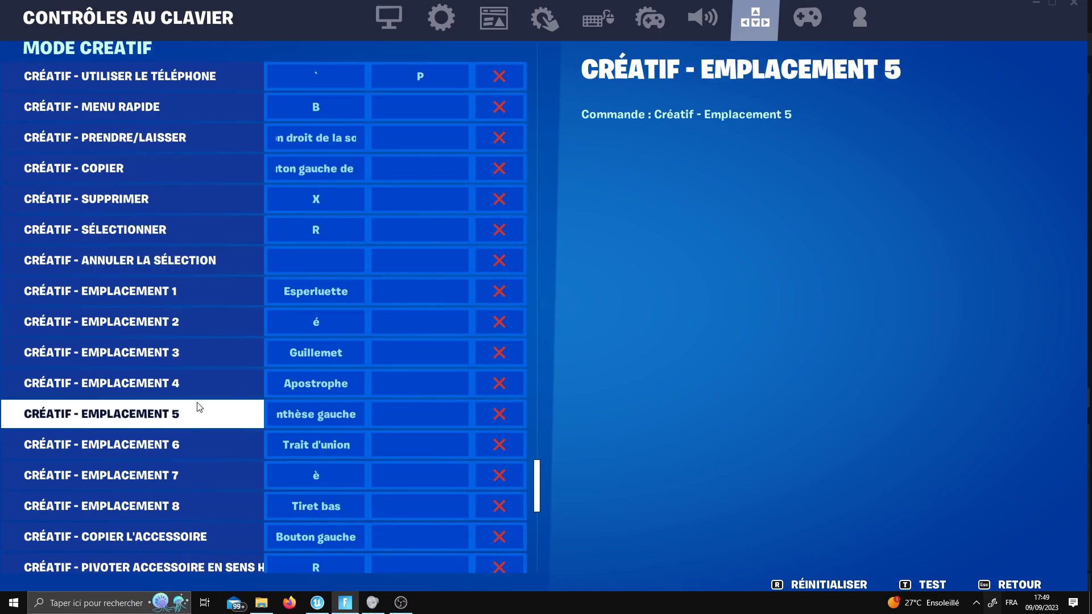
scroll(241, 440, down, 1)
scroll(250, 409, down, 2)
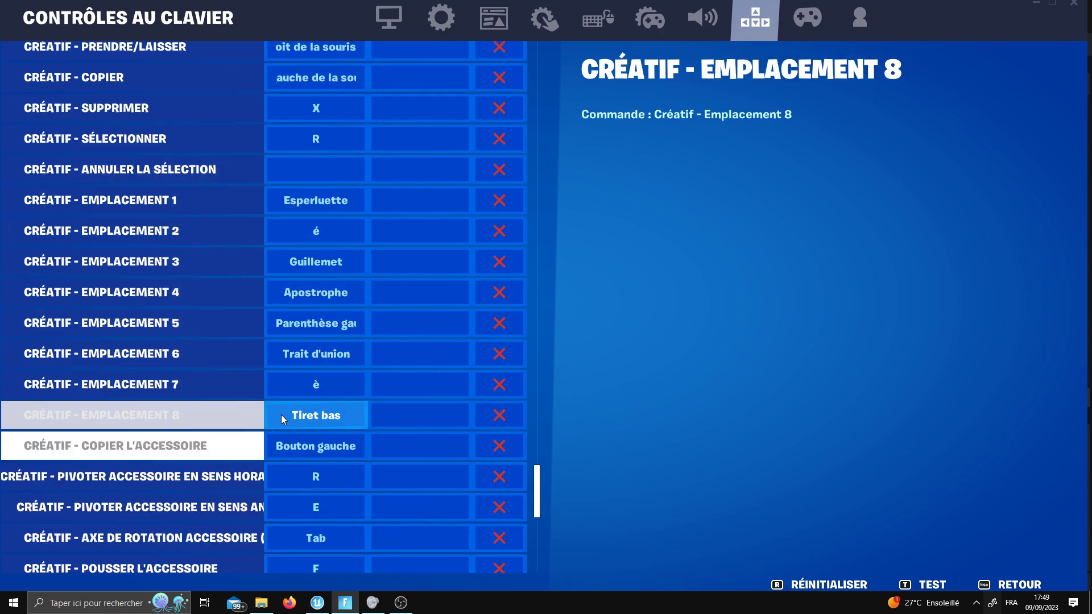
scroll(264, 372, down, 1)
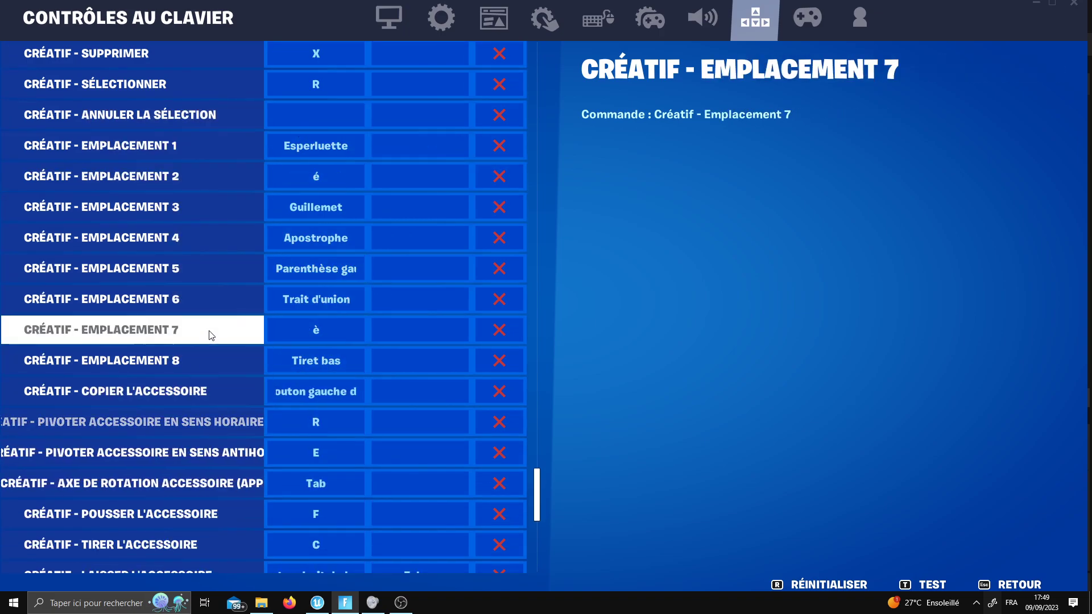
scroll(196, 363, down, 1)
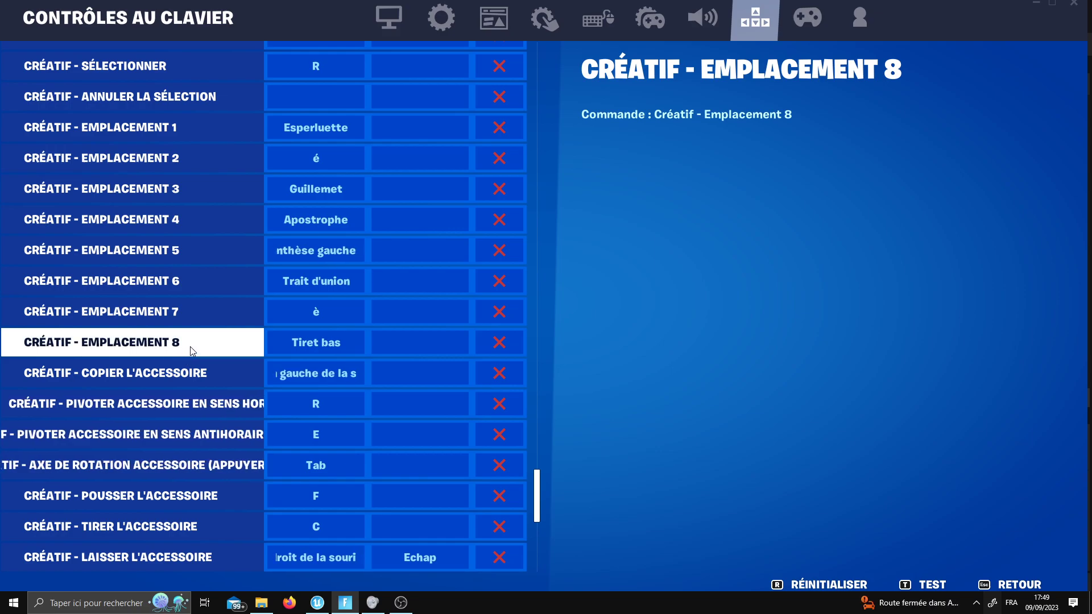
scroll(192, 351, up, 1)
scroll(183, 351, up, 1)
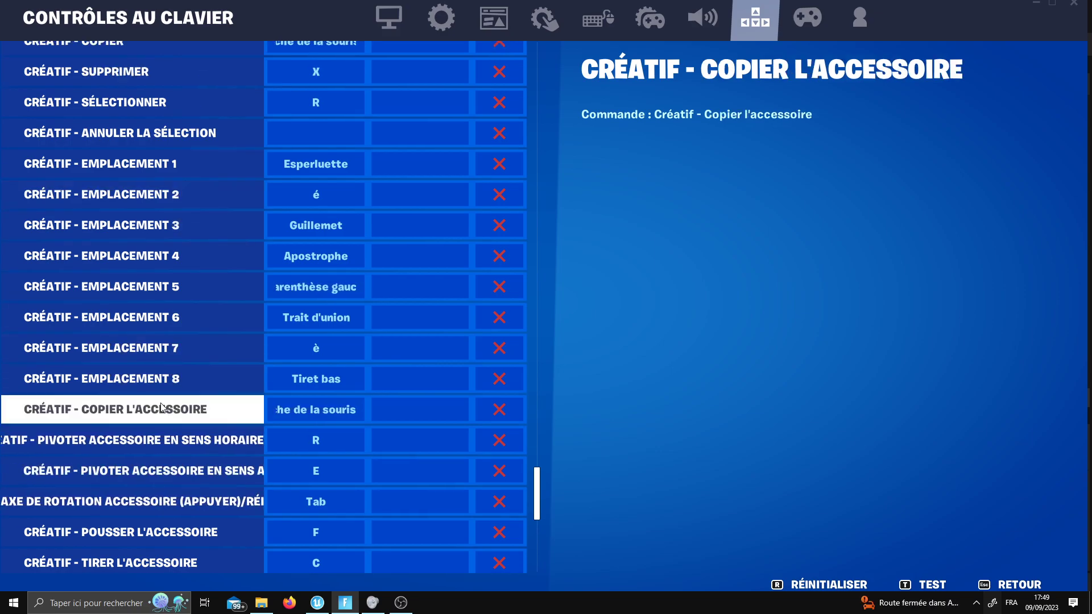
scroll(171, 386, down, 3)
scroll(167, 407, down, 3)
scroll(168, 407, down, 2)
scroll(166, 412, down, 2)
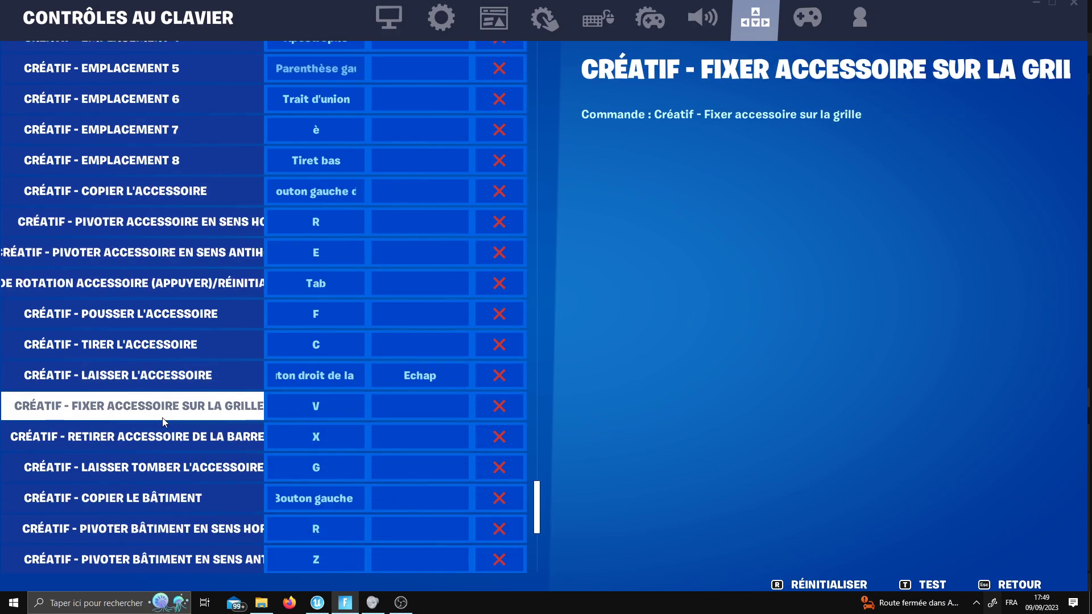
scroll(165, 421, down, 1)
scroll(165, 422, down, 1)
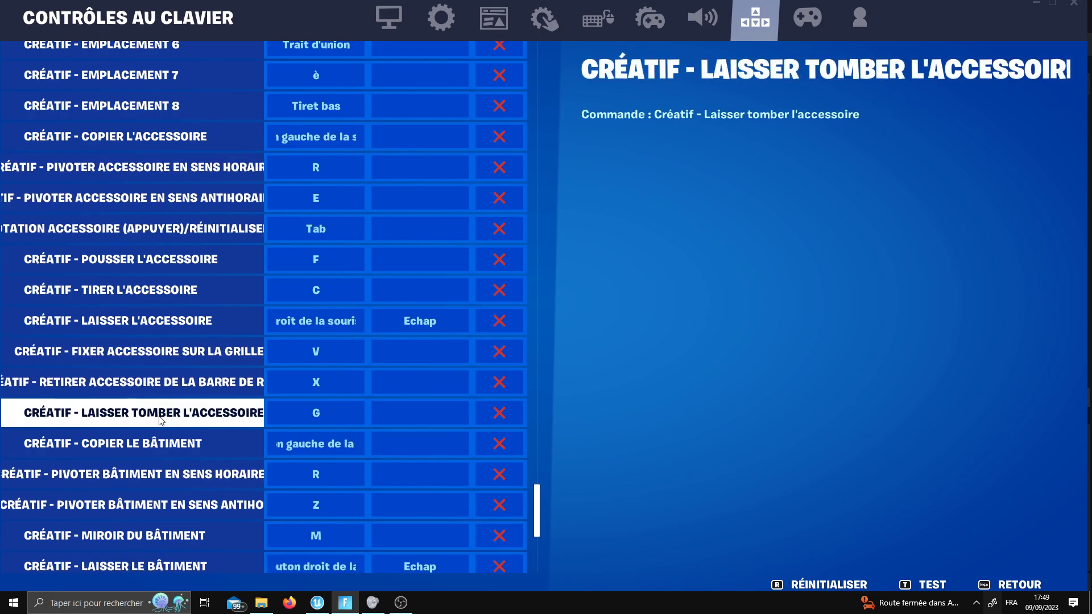
scroll(176, 424, down, 3)
scroll(173, 426, down, 1)
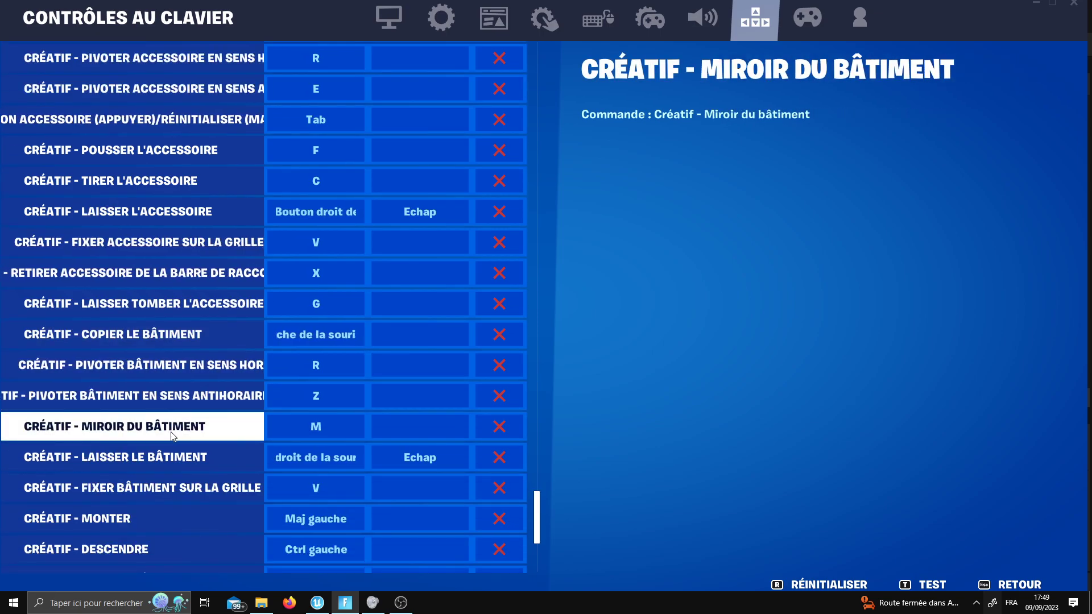
scroll(174, 436, down, 2)
scroll(165, 443, down, 3)
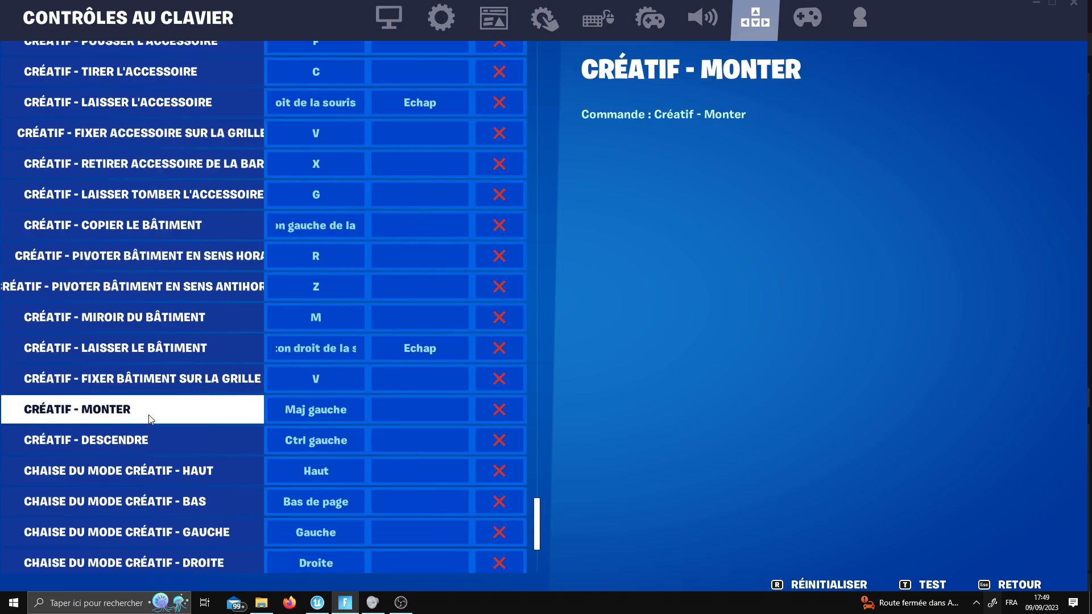
scroll(149, 420, down, 5)
scroll(149, 420, down, 1)
scroll(149, 420, down, 4)
scroll(149, 421, down, 3)
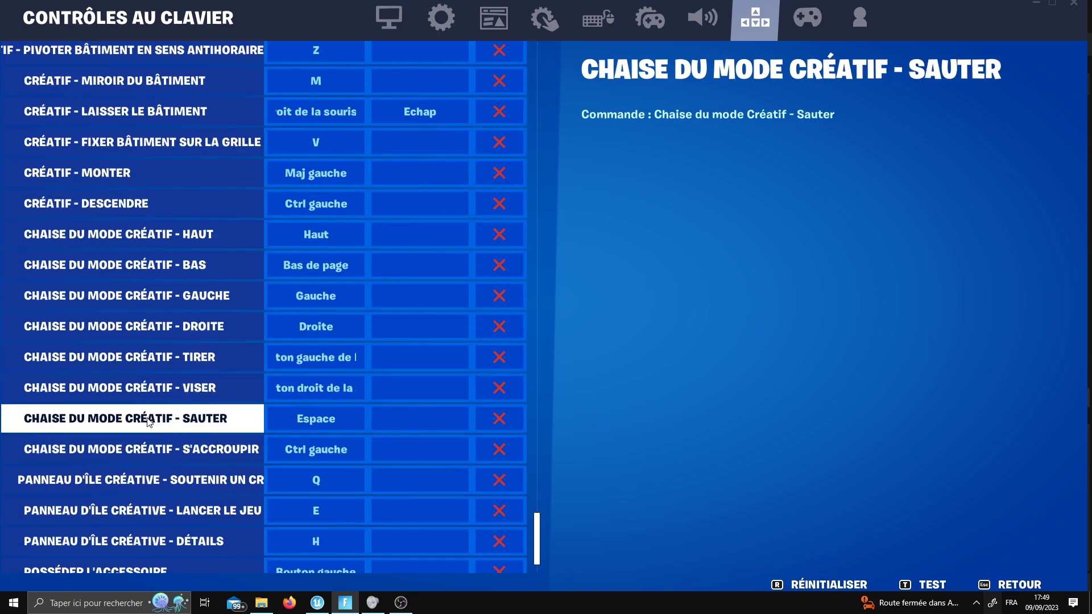
scroll(149, 419, down, 3)
scroll(148, 424, down, 3)
Scroll back up through the keyboard bindings list.
scroll(145, 438, up, 1)
scroll(143, 449, up, 1)
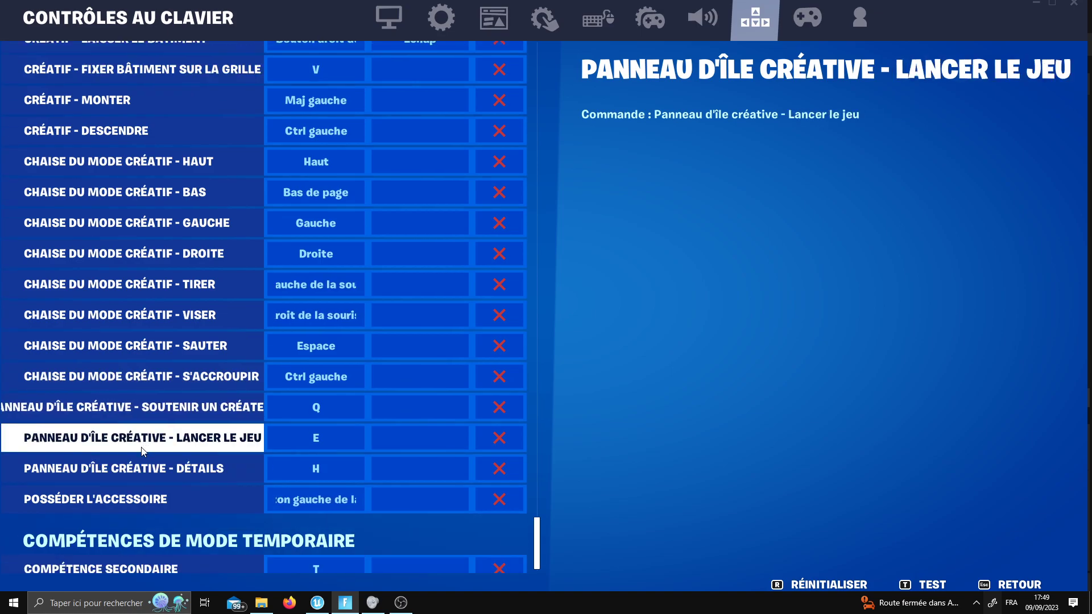
scroll(138, 470, up, 5)
scroll(135, 470, up, 7)
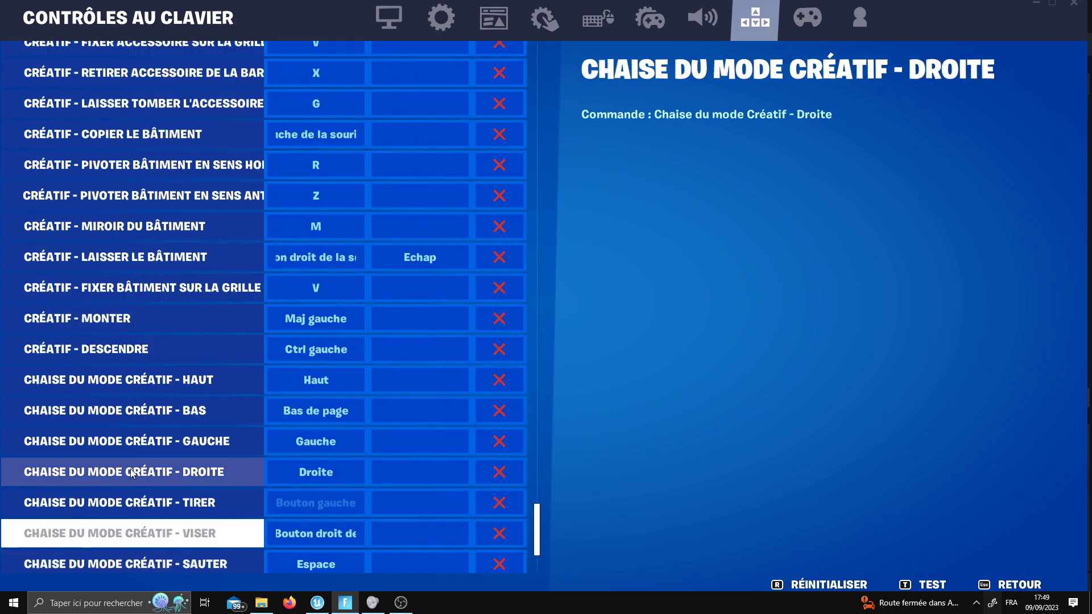
scroll(133, 471, up, 2)
scroll(131, 472, up, 6)
scroll(129, 472, up, 1)
scroll(130, 472, up, 2)
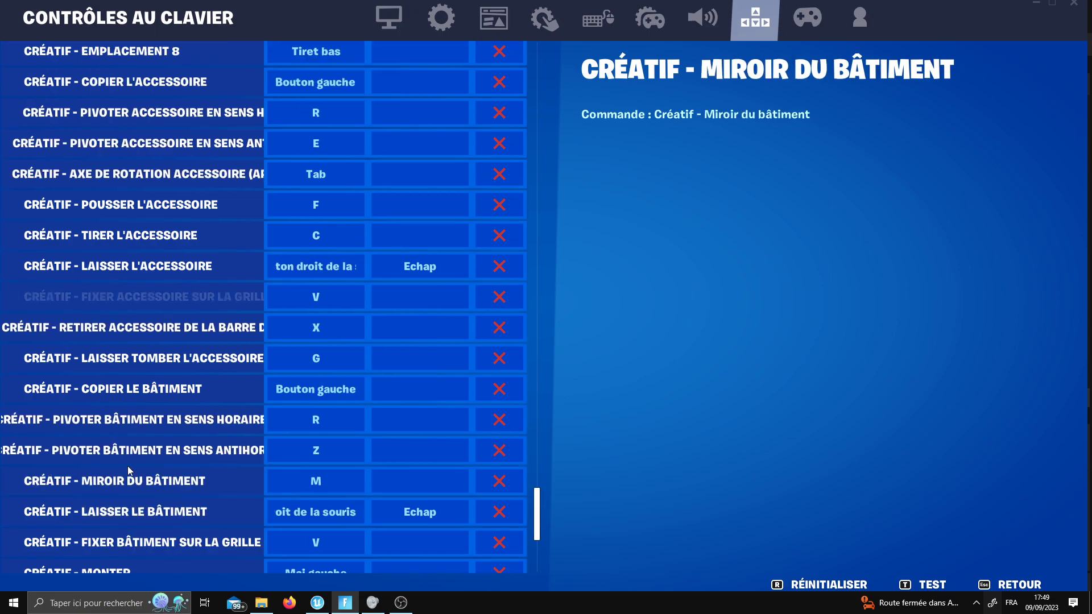
scroll(129, 472, up, 2)
scroll(129, 472, up, 4)
scroll(129, 471, up, 2)
scroll(129, 471, up, 2)
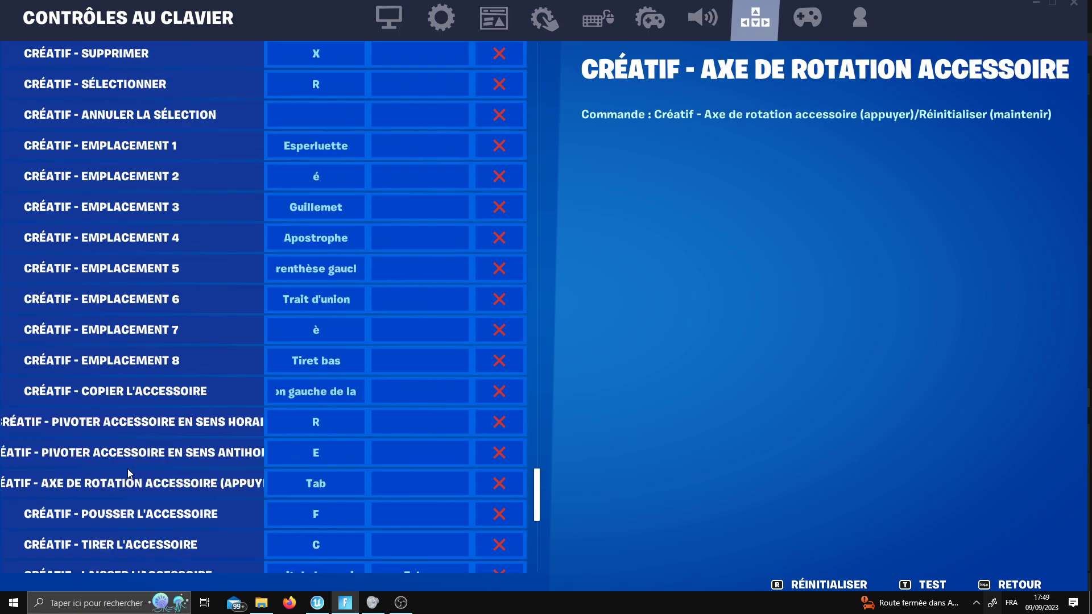
scroll(129, 470, up, 4)
scroll(129, 471, up, 2)
scroll(128, 471, up, 1)
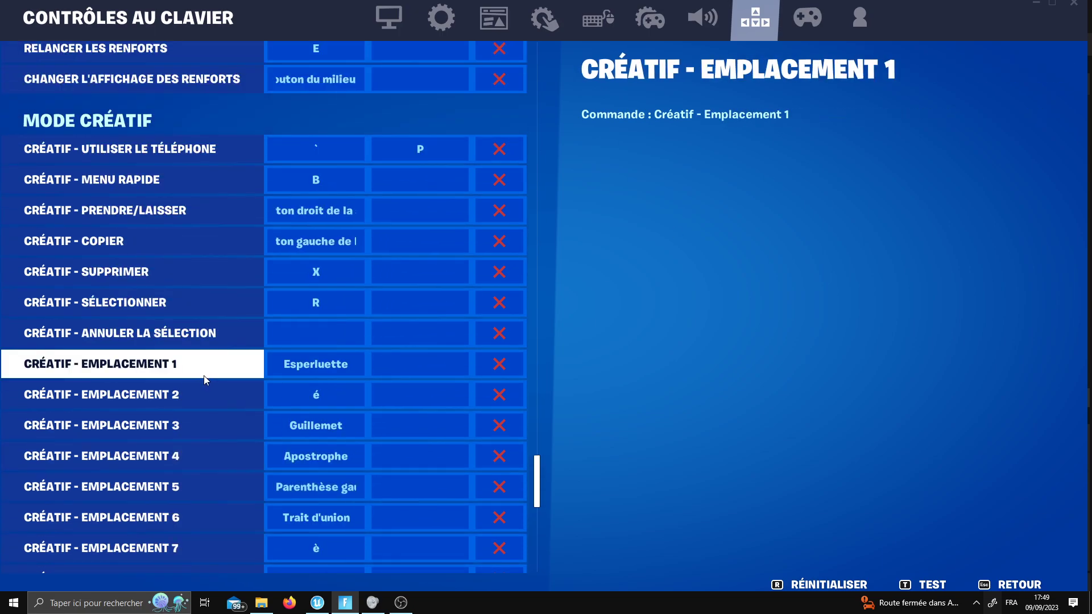
scroll(205, 379, up, 1)
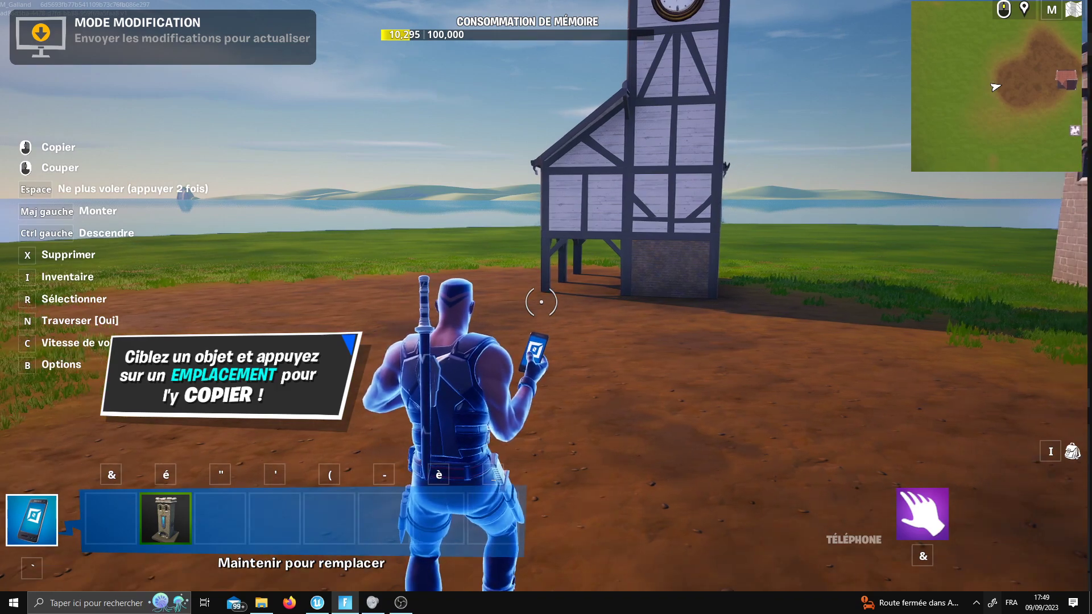
Walk up to the timber house and back for a wider view of it.
key(q)
key(q)
key(q)
key(q)
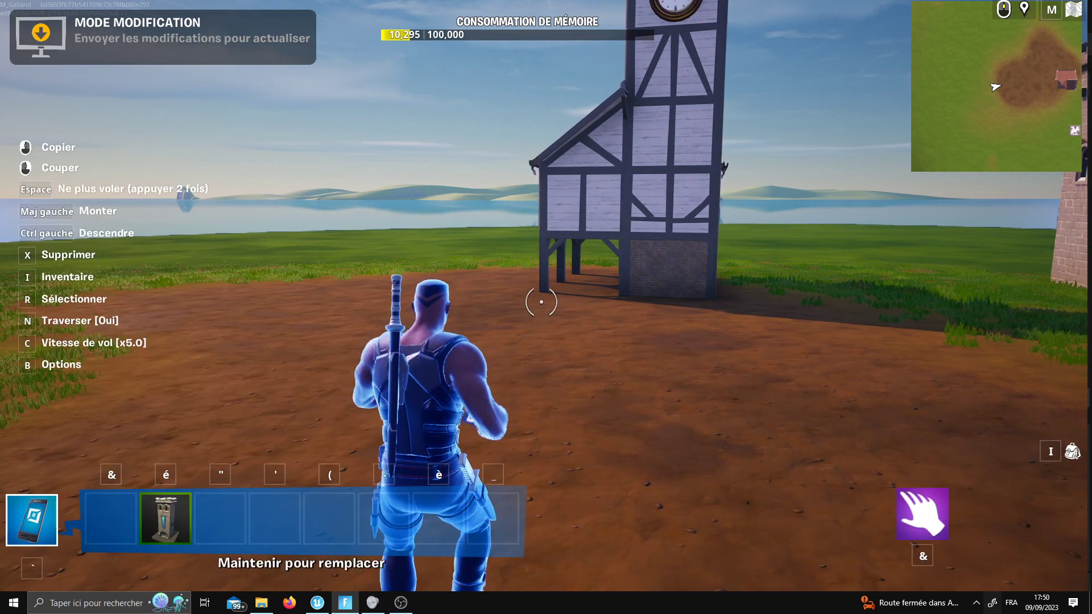
key(w)
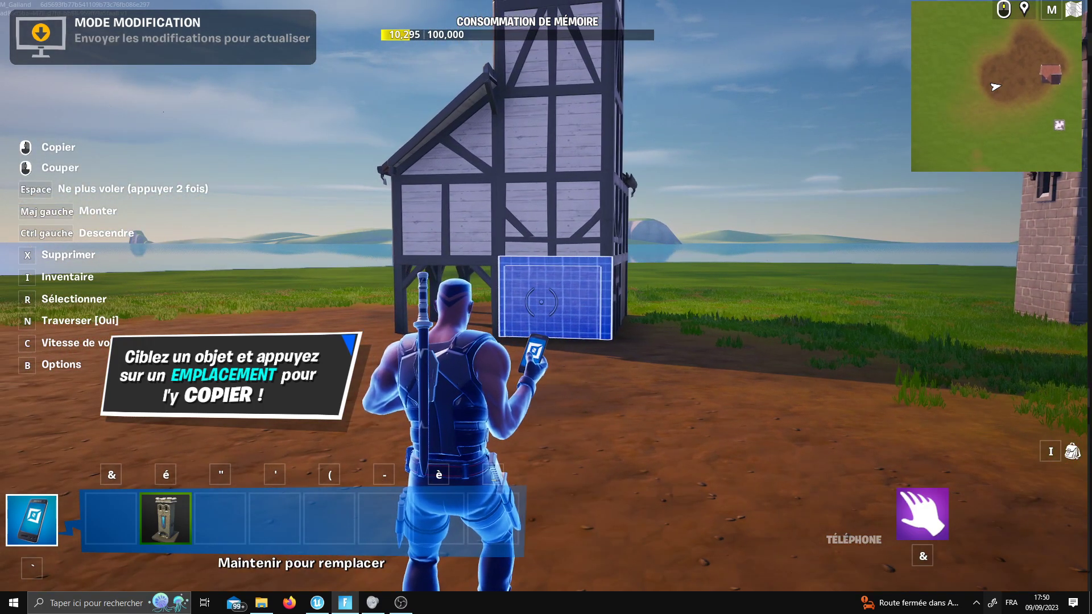
key(w)
key(s)
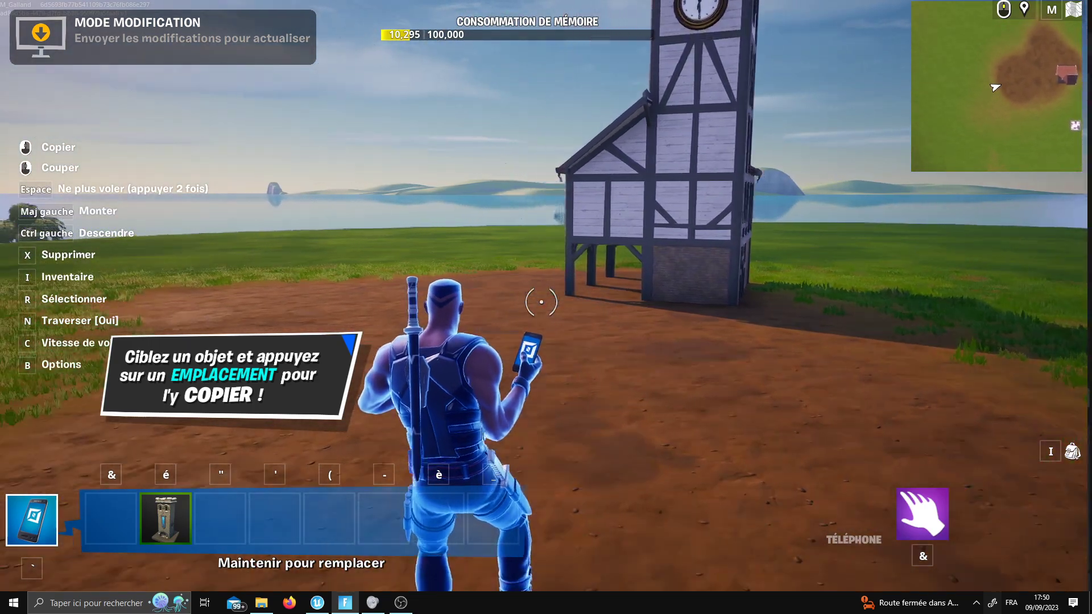
key(w)
key(s)
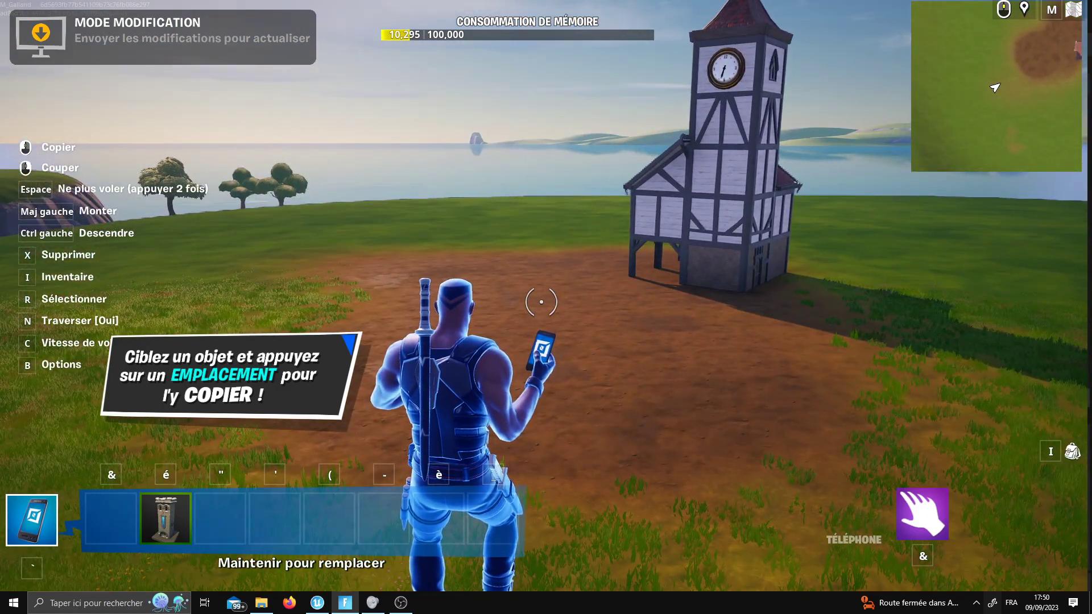
Show the MON ÎLE game settings: 16 max players, team voice chat, 1 round.
key(i)
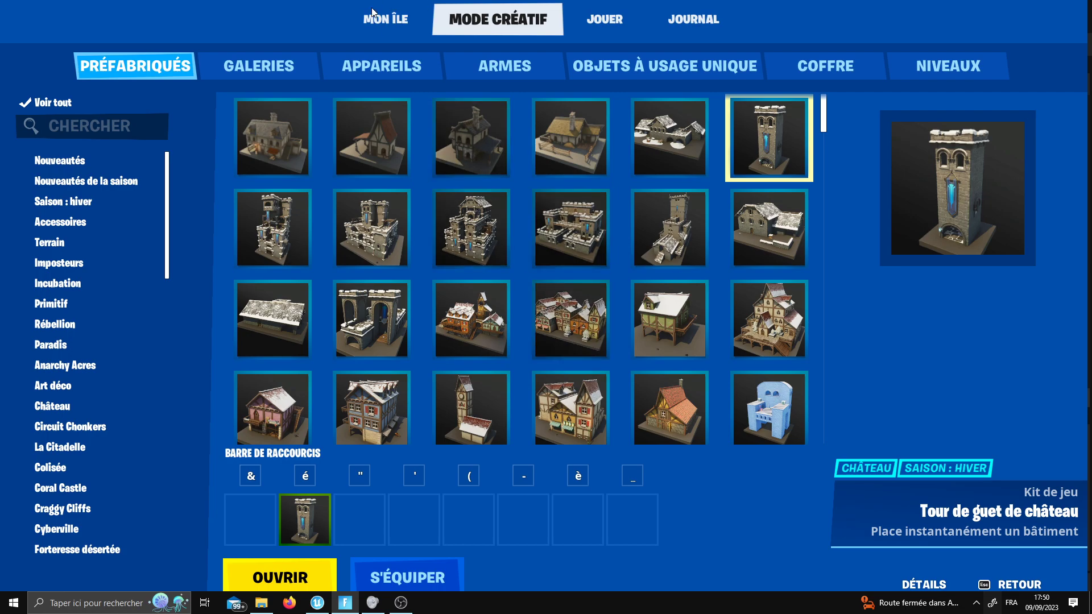
click(387, 25)
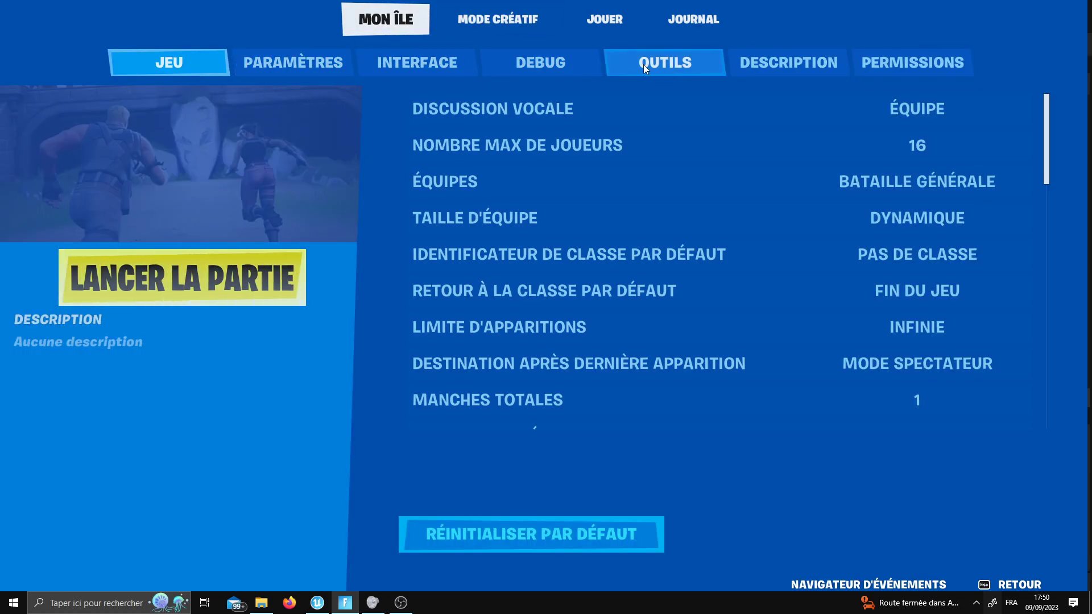
key(super)
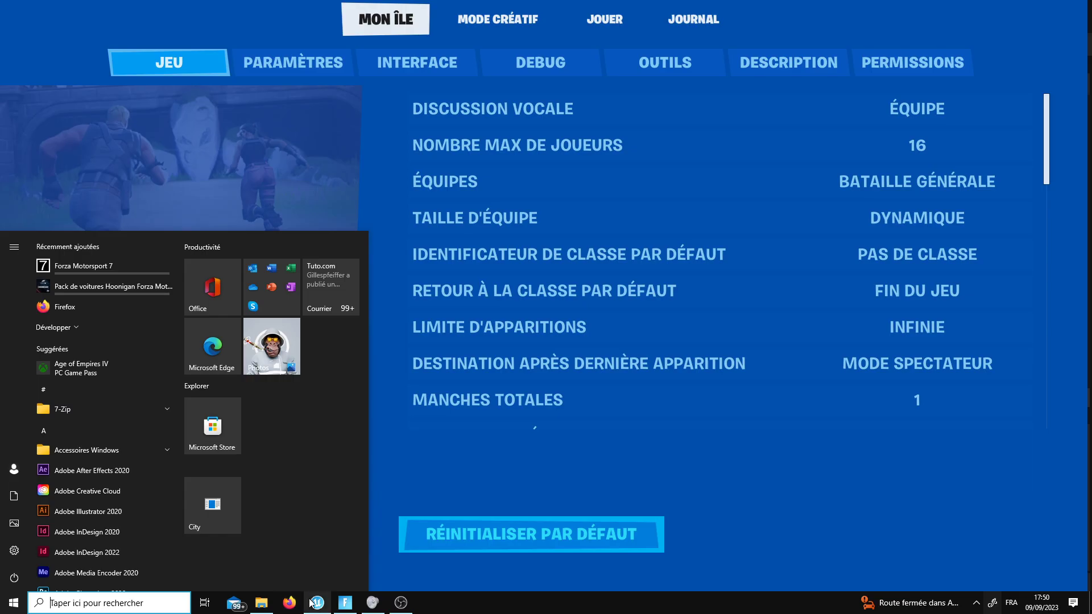
Filter the Outliner to 'island' and switch from Landscape Mode to Selection Mode.
click(313, 604)
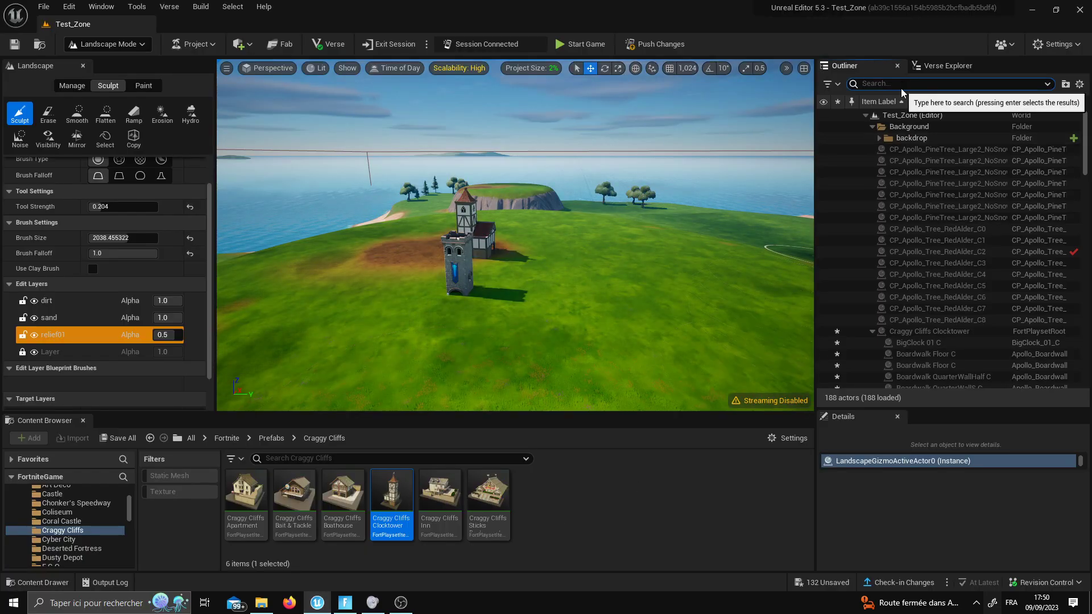
text(island)
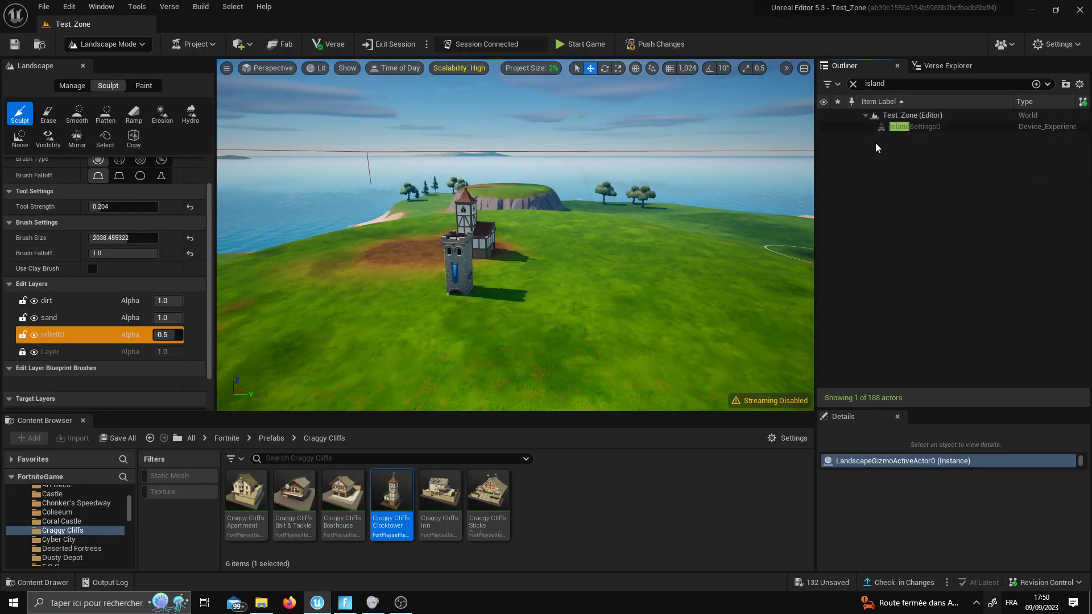
right_drag(804, 190, 830, 196)
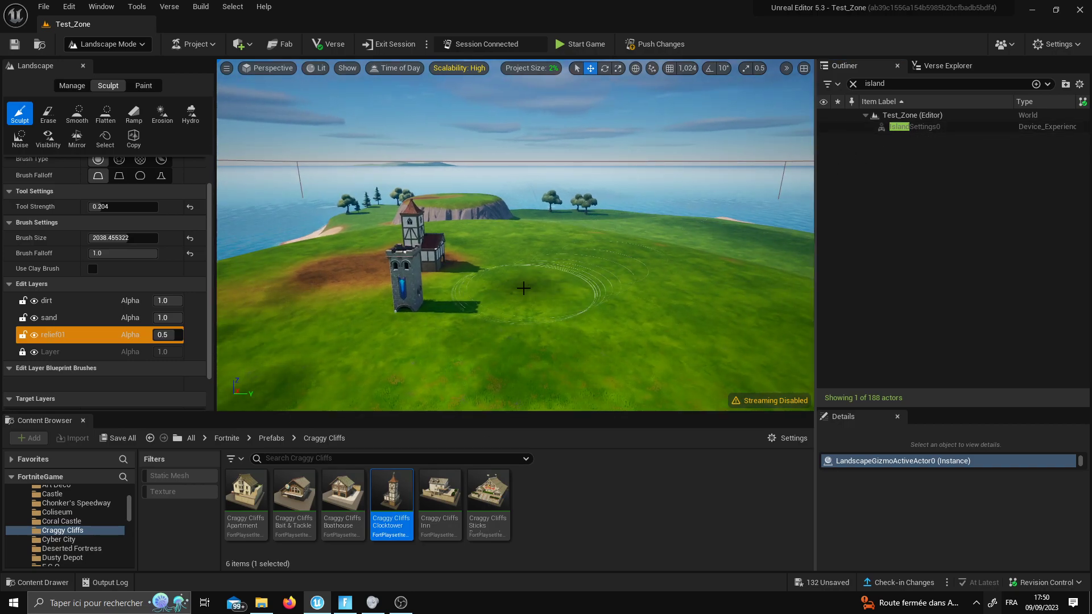
right_drag(523, 288, 501, 279)
click(117, 62)
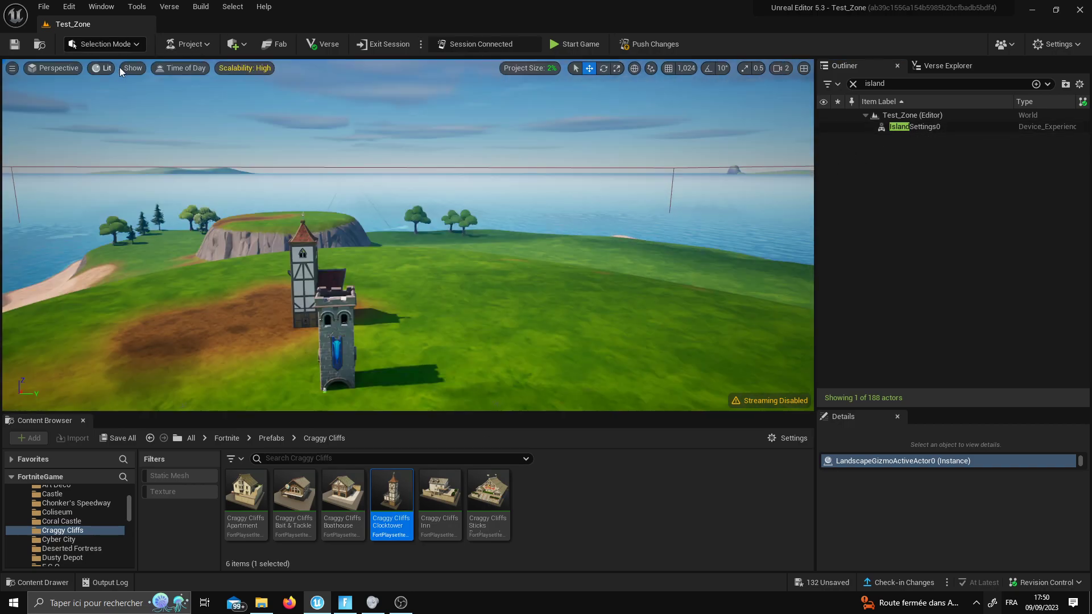
Select the wall piece at the stone tower's base, then return to Fortnite.
right_drag(509, 285, 460, 344)
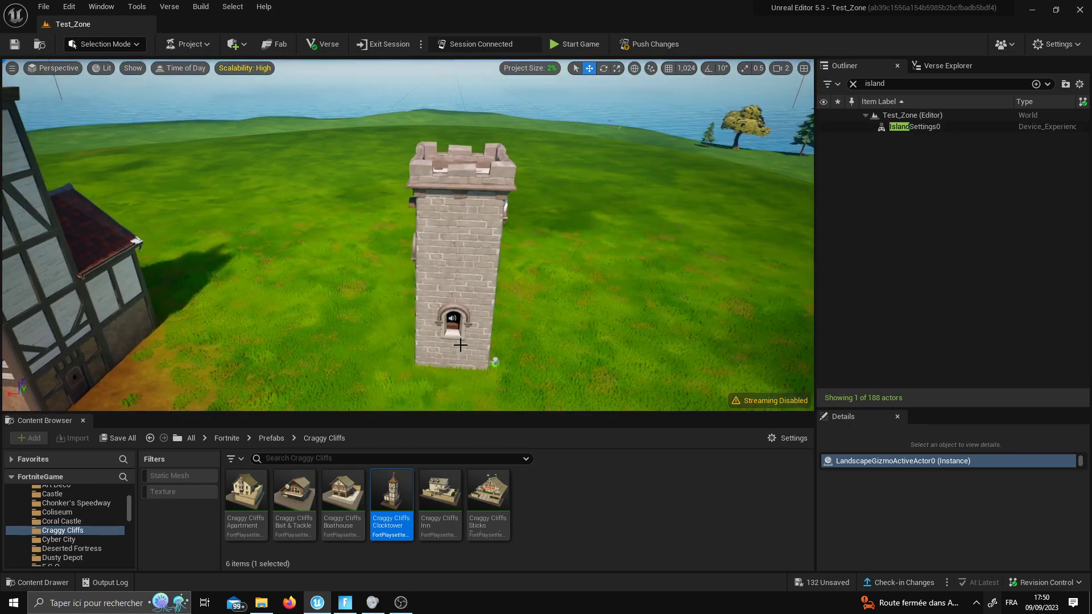
click(462, 345)
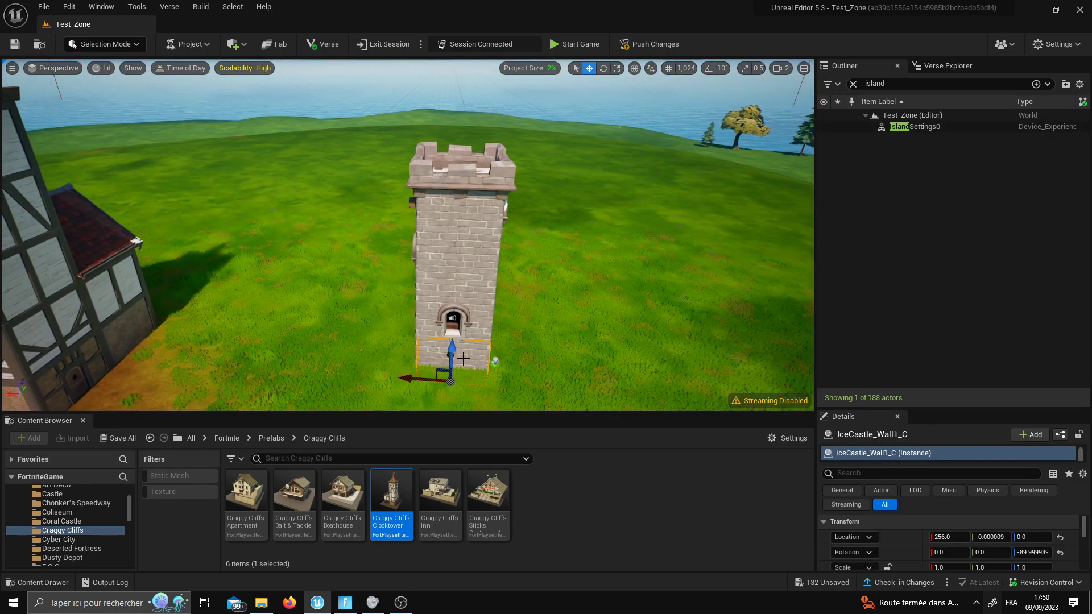
click(346, 602)
Close the island settings, circle the stone tower and its base wall, then switch back to UEFN.
key(Escape)
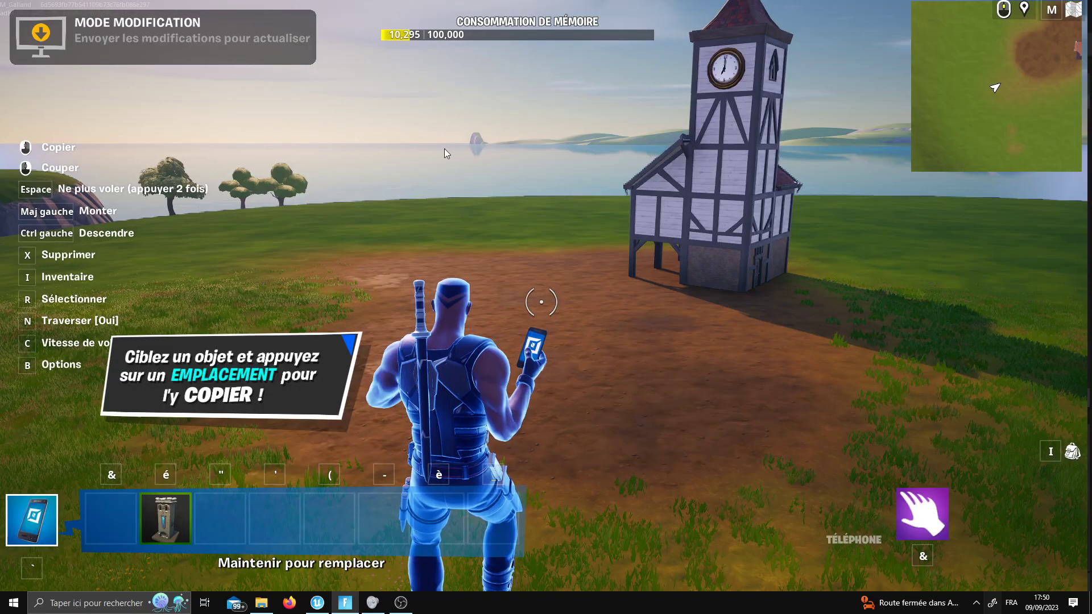
key(z)
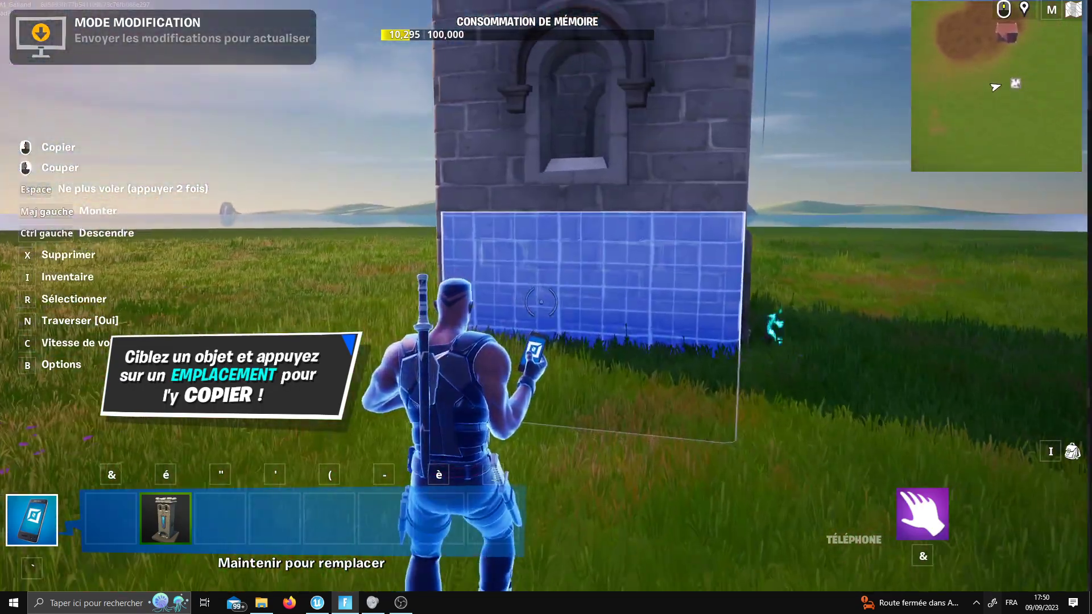
key(q)
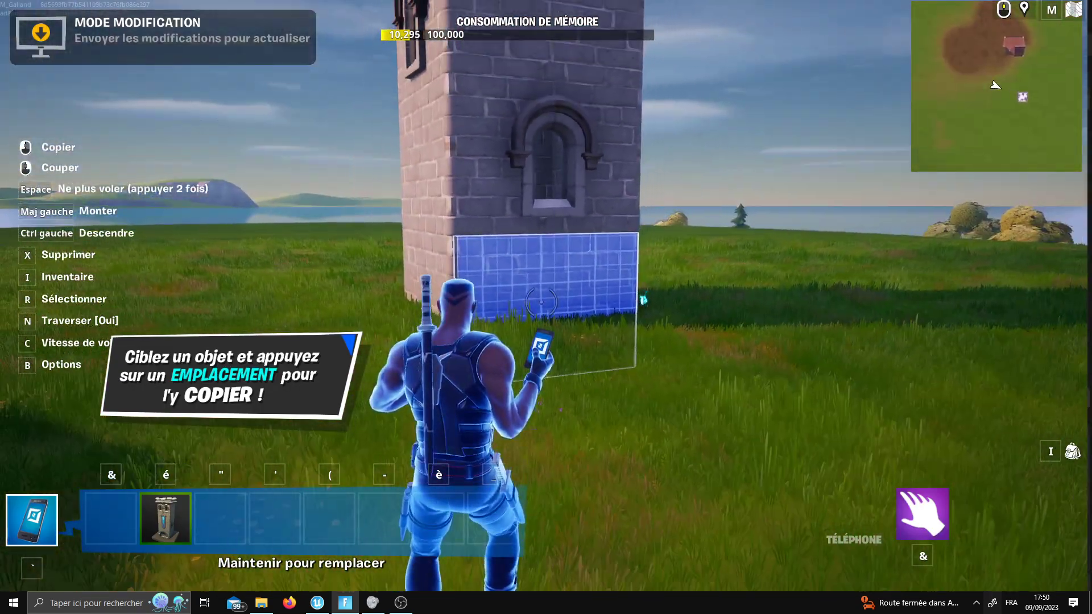
key(z)
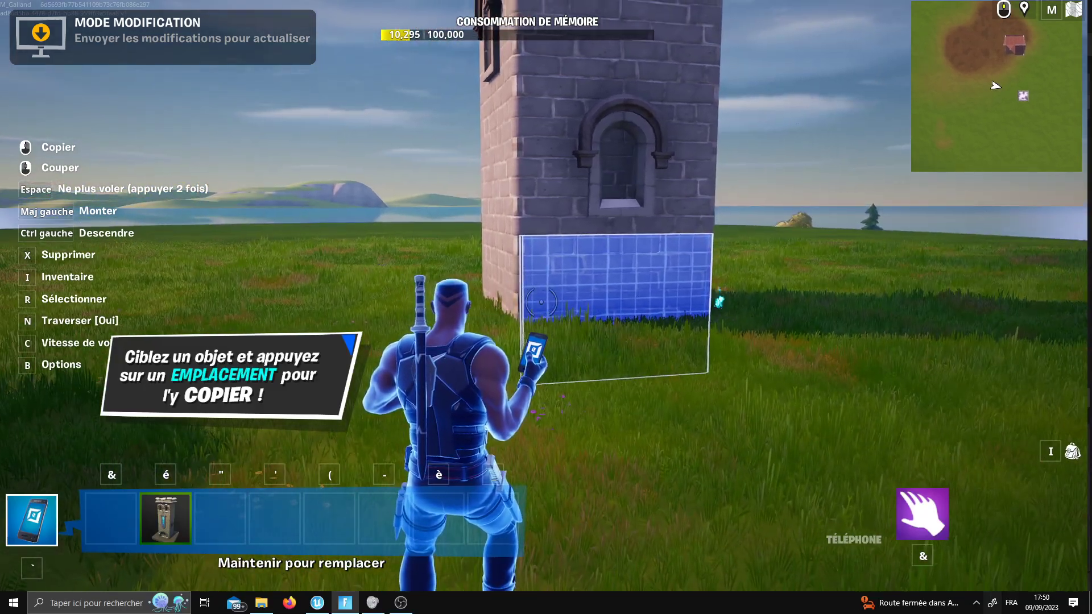
key(s)
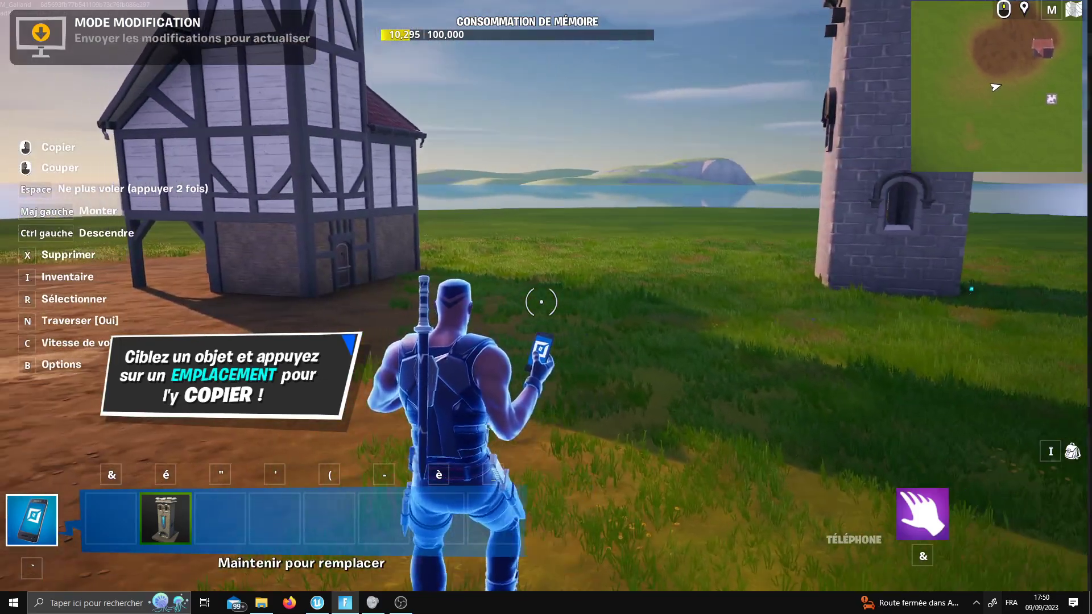
key(super)
key(super)
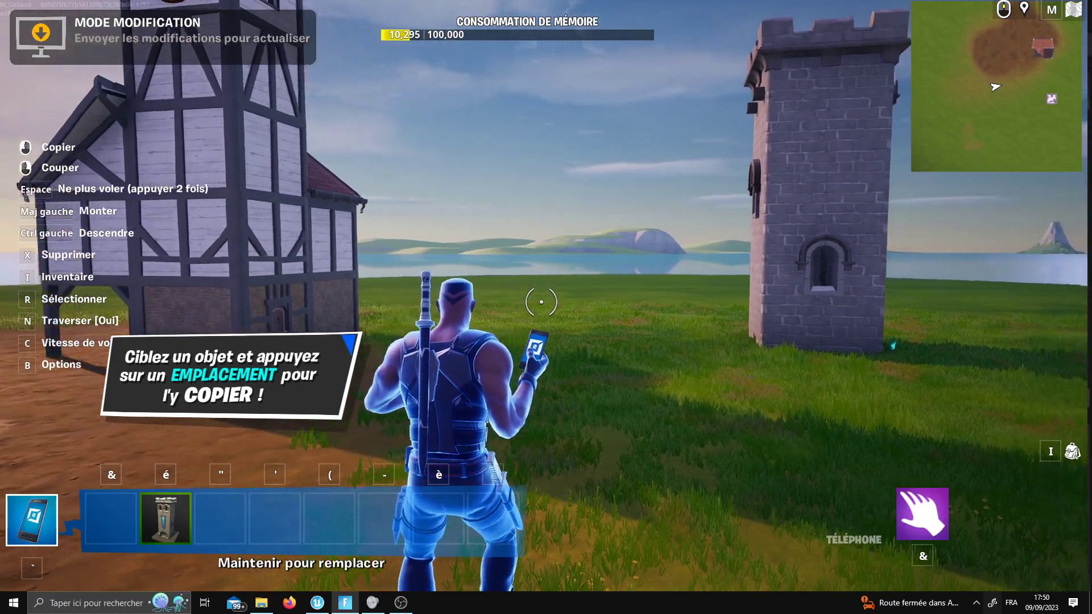
key(z)
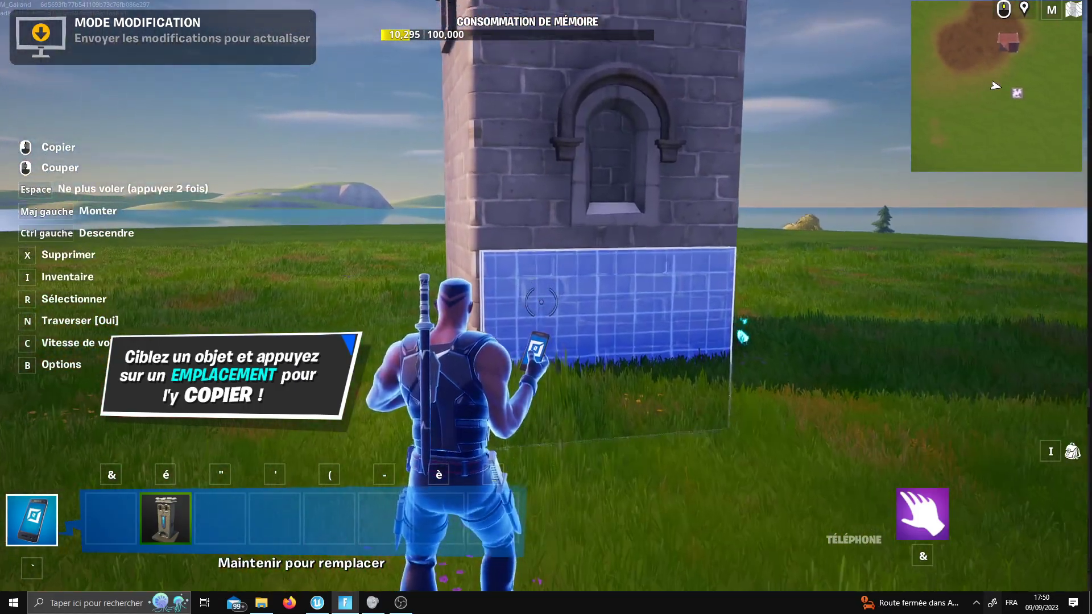
key(super)
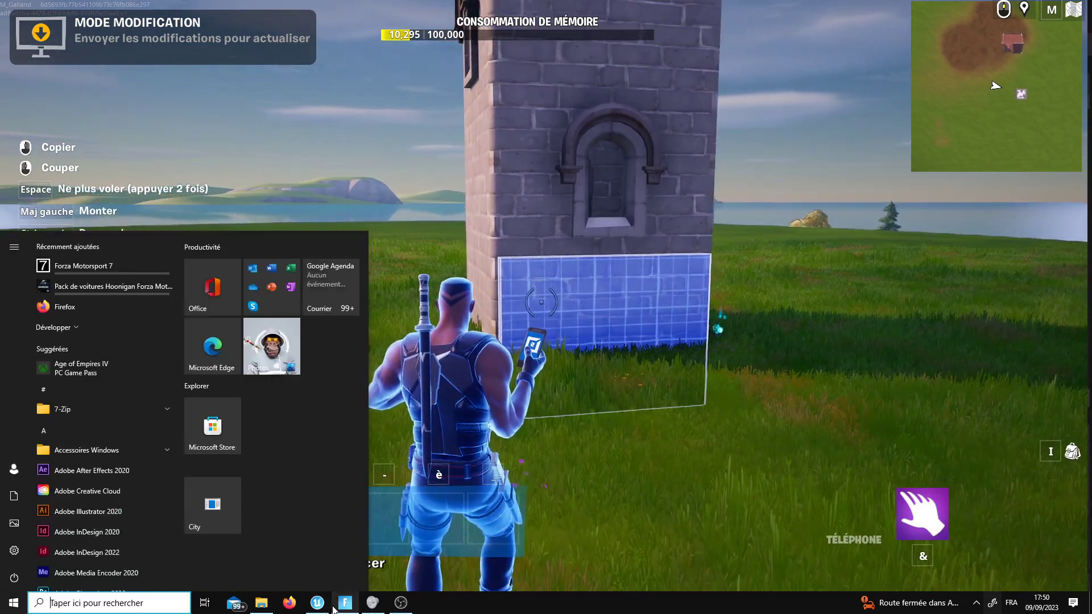
click(319, 604)
Orbit the view from the tower over the grass toward the sea, then return to Fortnite.
right_drag(526, 369, 335, 318)
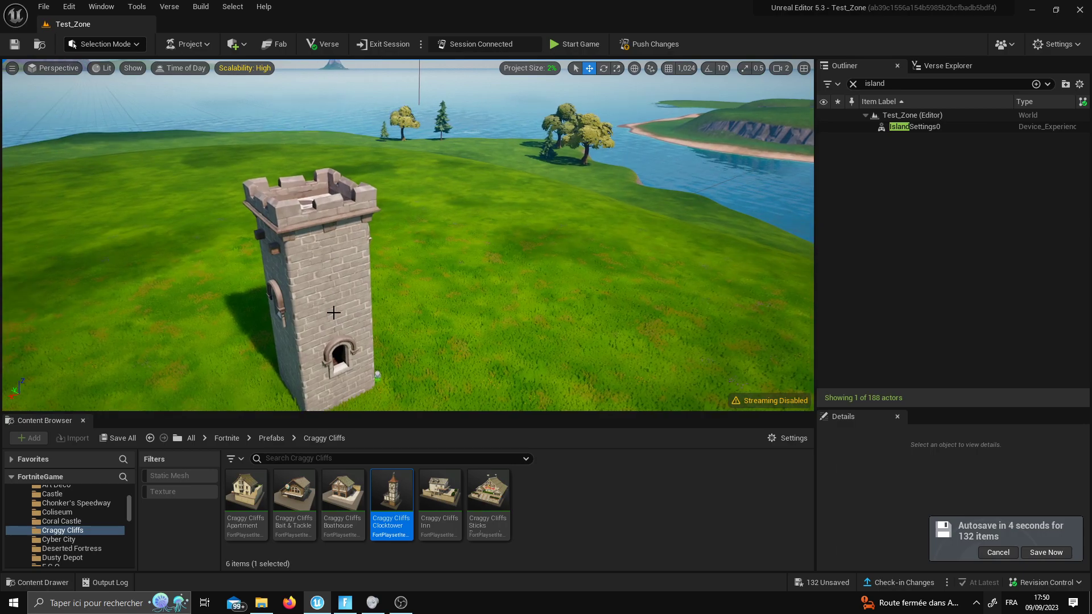
mouse_move(335, 314)
right_down()
mouse_move(330, 572)
mouse_move(268, 361)
right_up()
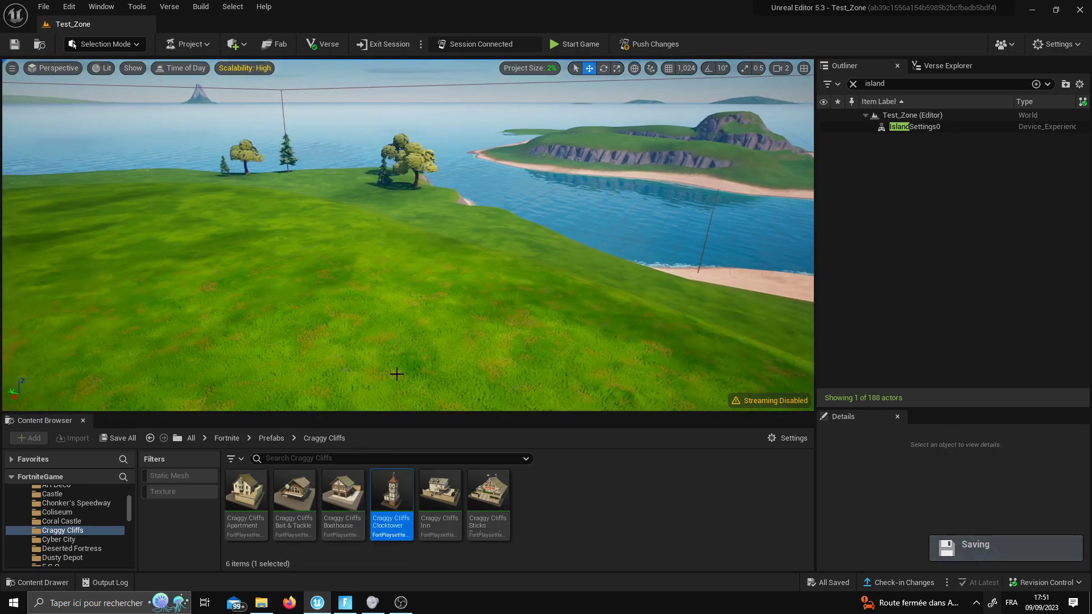
click(345, 603)
In Fortnite, open the Creative inventory of prefabs and scroll through the list.
key(Escape)
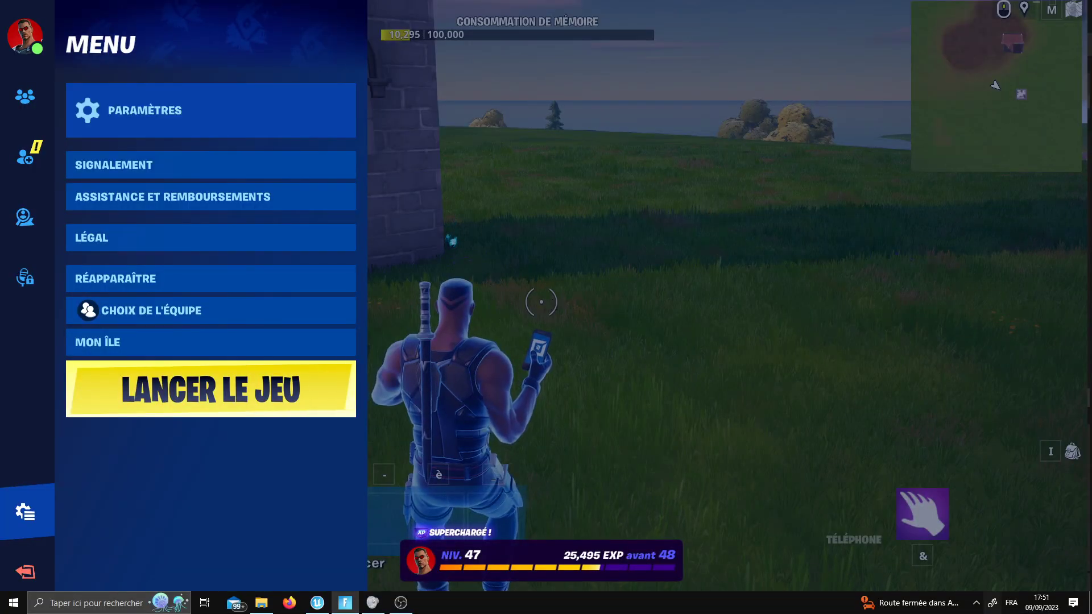
key(Escape)
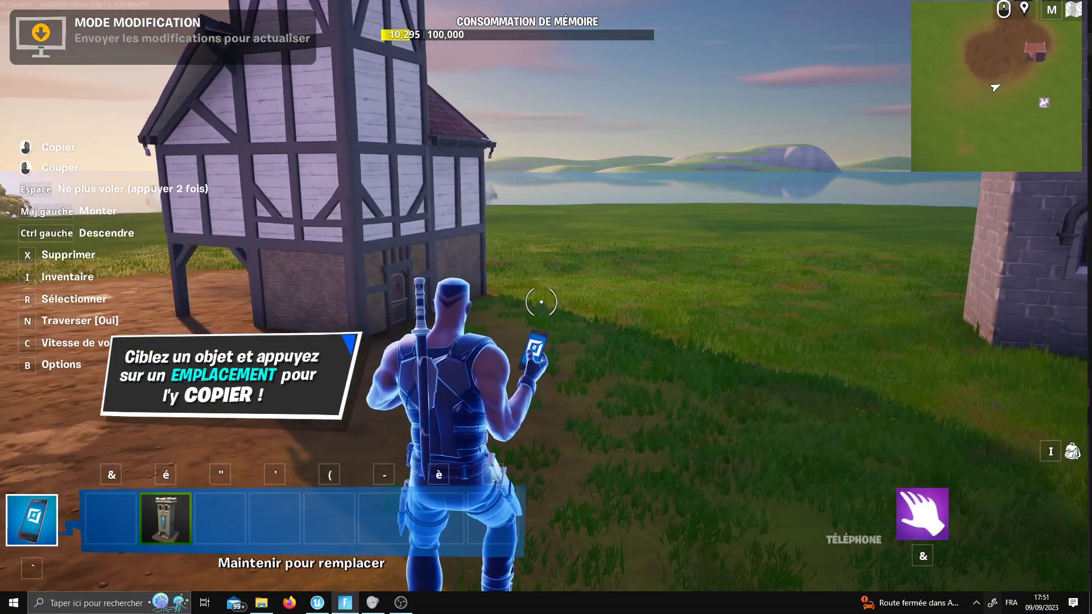
key(i)
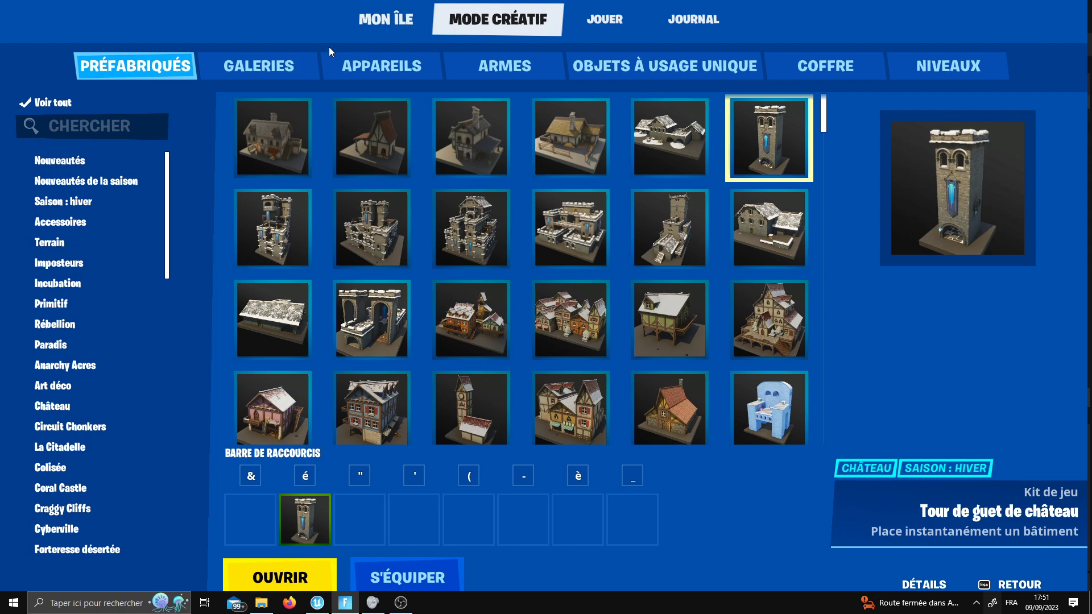
scroll(112, 316, down, 2)
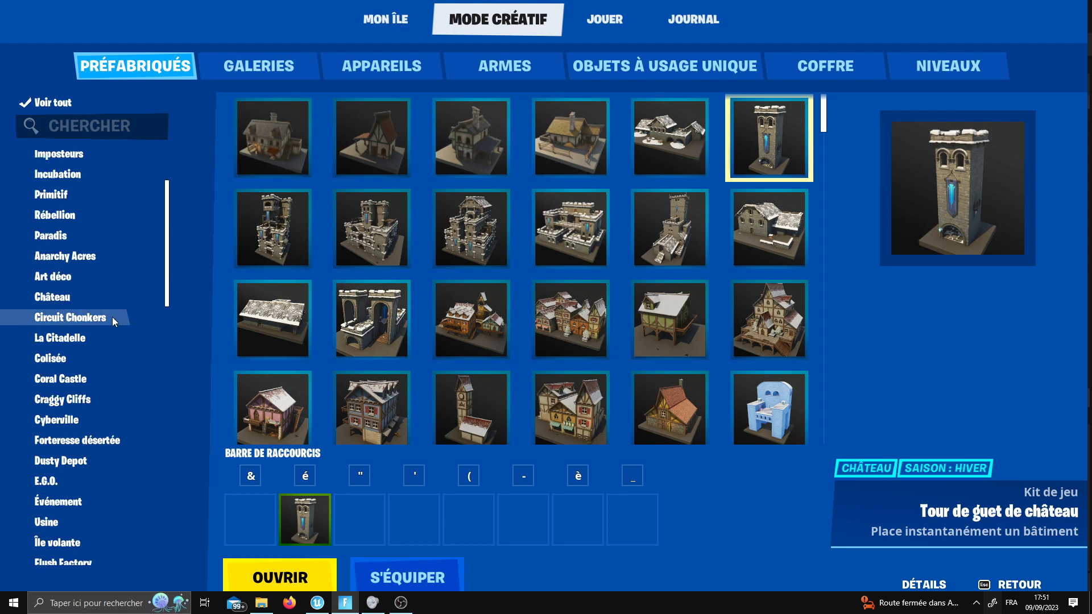
scroll(114, 317, down, 3)
scroll(110, 321, up, 3)
In the Unreal Editor, show the Prefabs folder's 67 items and pull the view back to the castle tower.
click(317, 601)
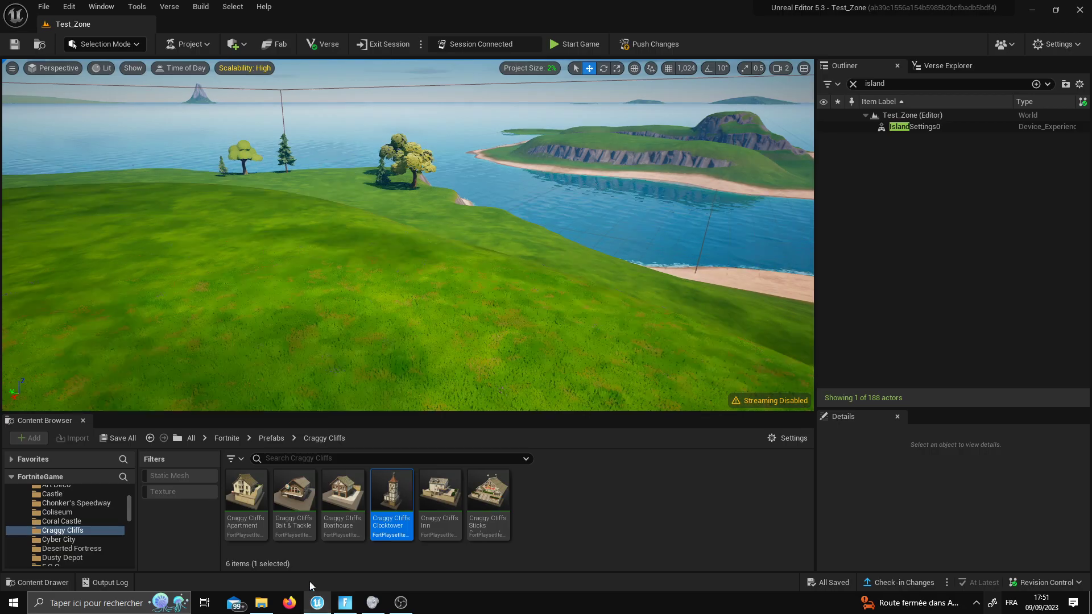
scroll(40, 535, up, 3)
click(60, 535)
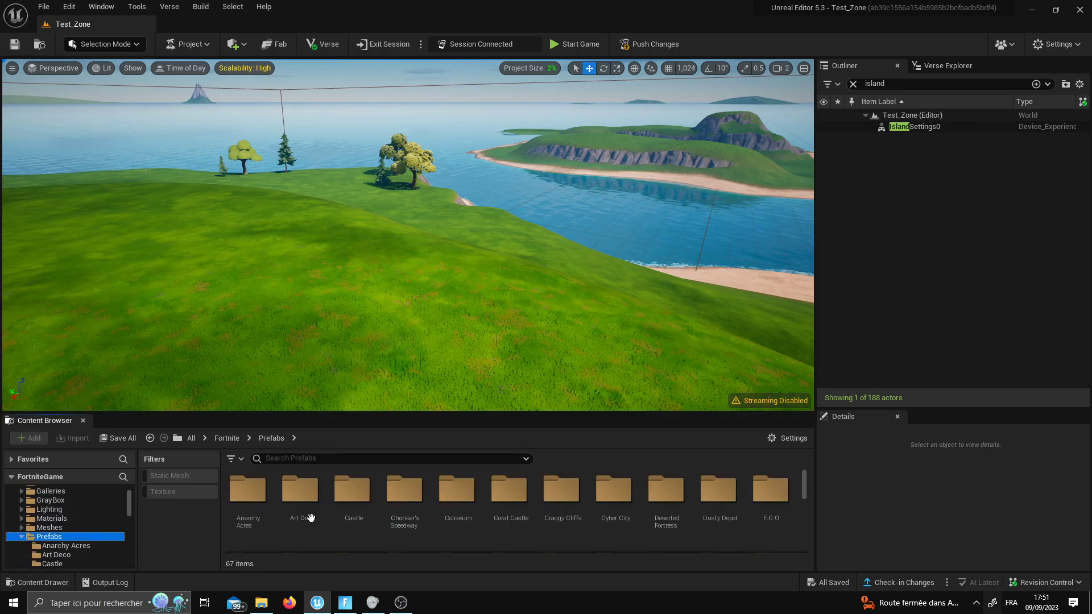
drag(383, 370, 382, 408)
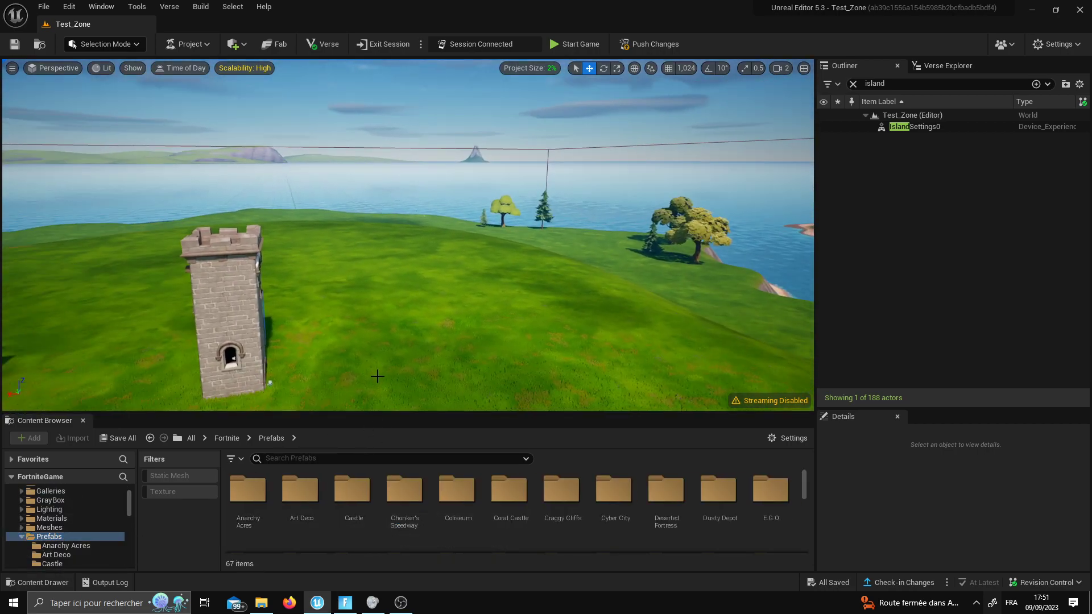
In Fortnite's prefab inventory, filter to show only Nouveautés de la saison.
click(345, 602)
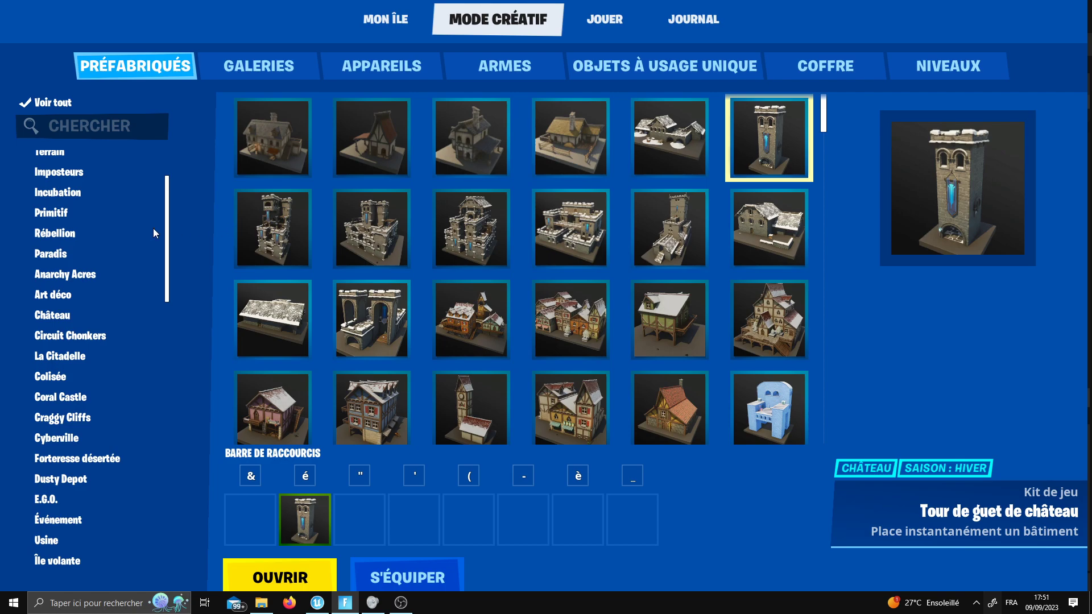
scroll(82, 274, up, 3)
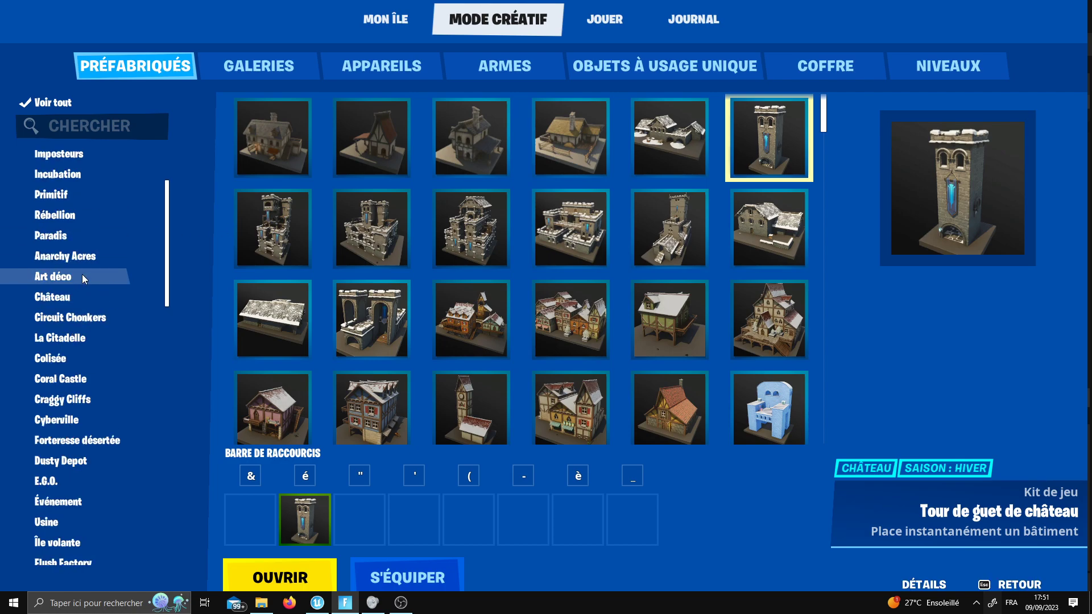
click(73, 239)
click(73, 226)
scroll(79, 231, up, 1)
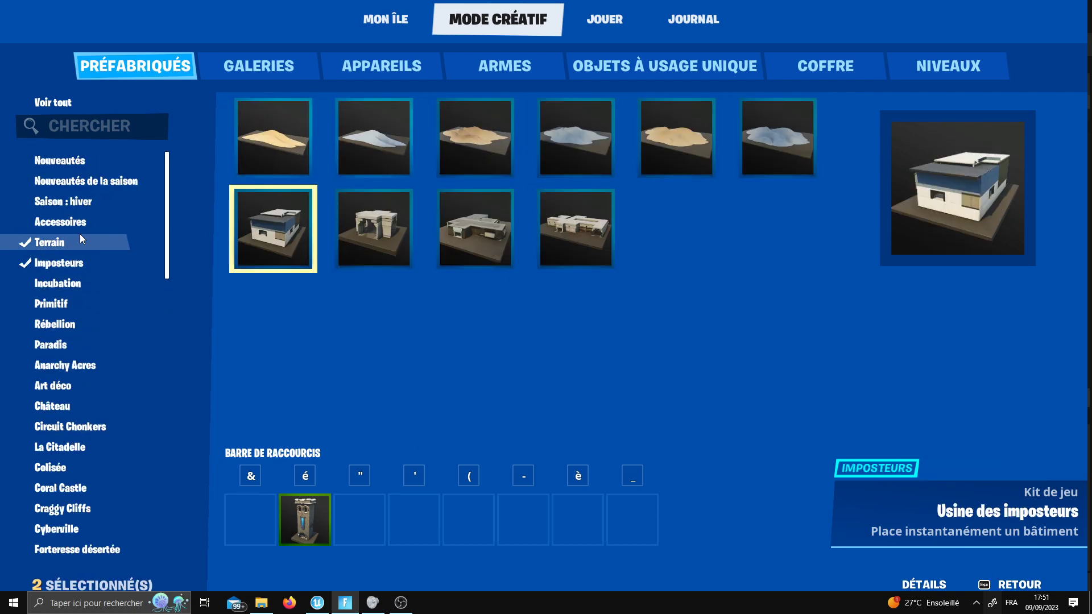
click(63, 245)
click(69, 263)
click(78, 182)
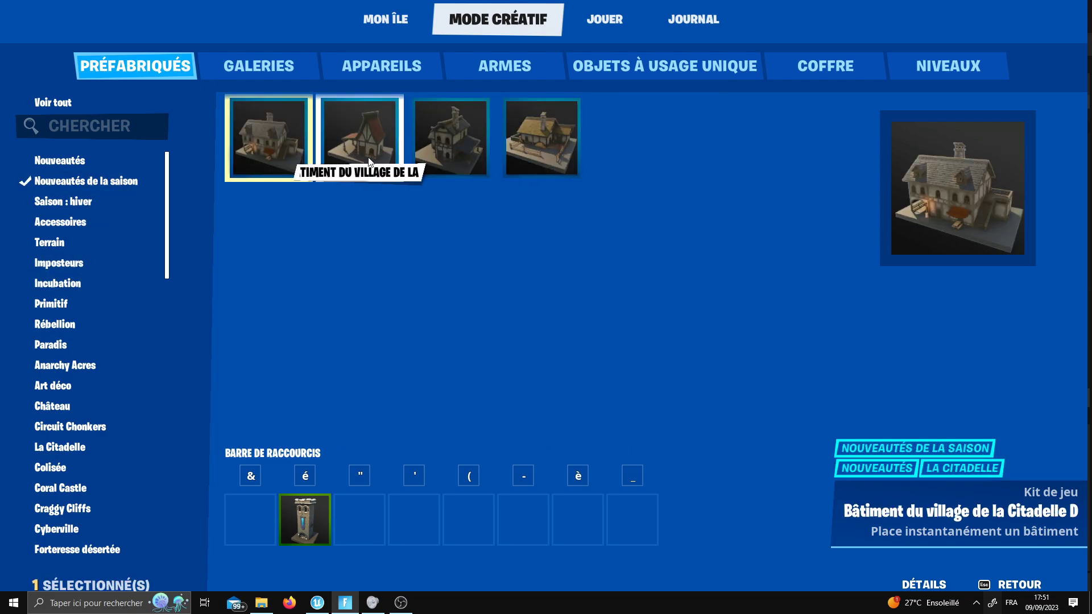
Open the Bâtiment du village de la Citadelle D gallery and add the chair and blue hammock to the quick bar.
double_click(274, 151)
click(200, 73)
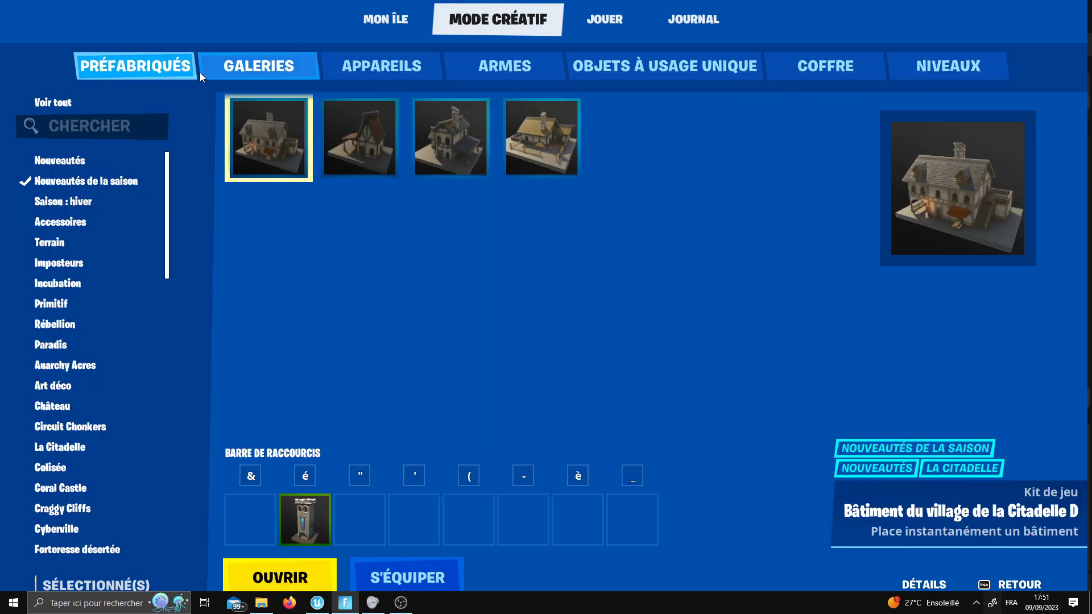
double_click(267, 149)
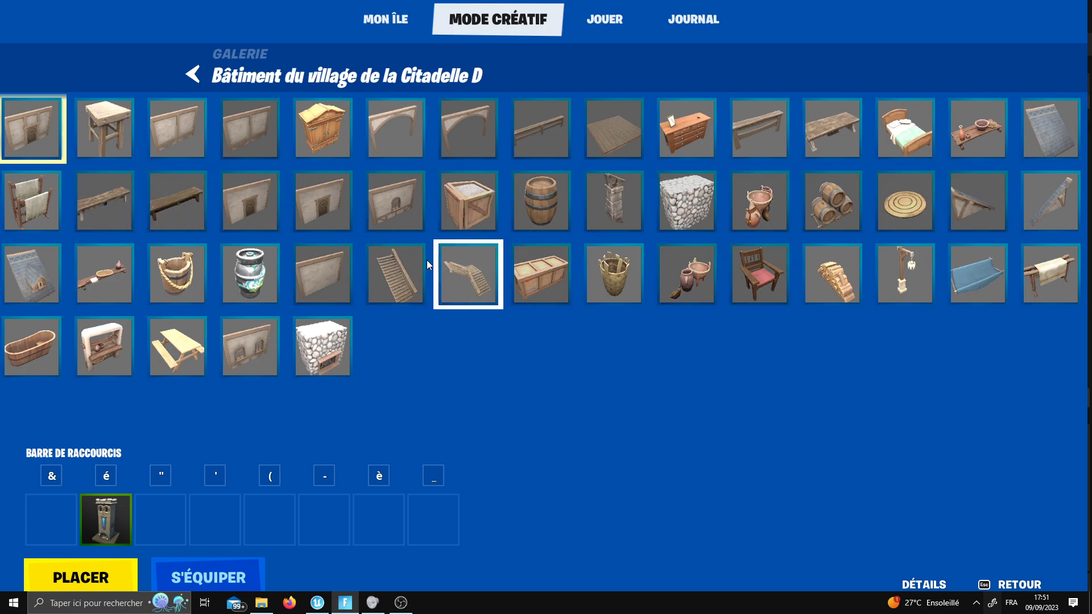
click(977, 278)
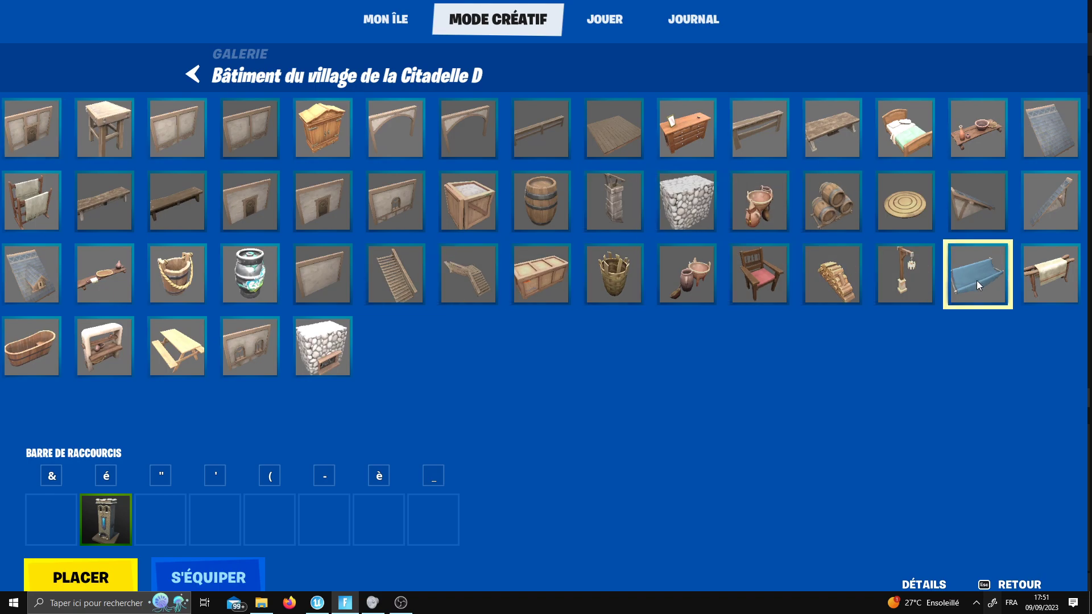
click(196, 74)
click(270, 147)
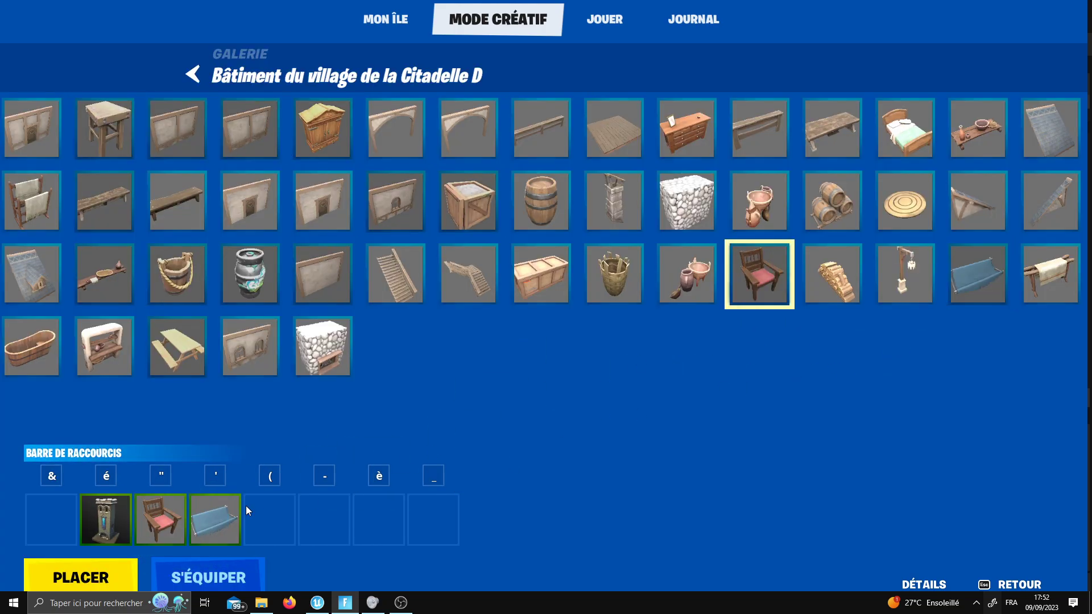
Place two red-cushioned chairs against the timber house's brick wall, then switch to the Unreal Editor.
click(191, 572)
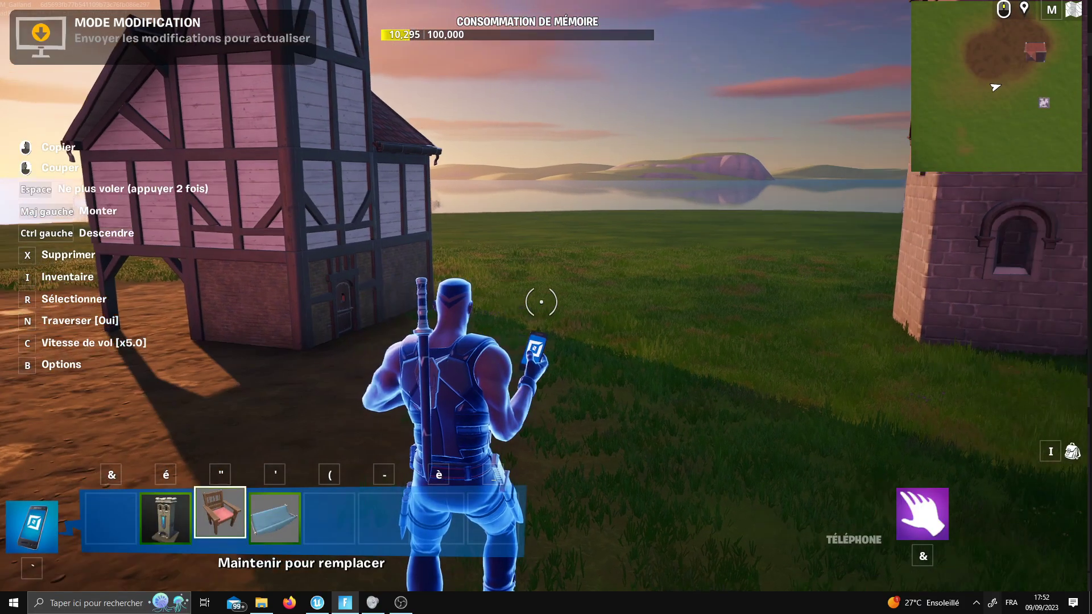
key(z)
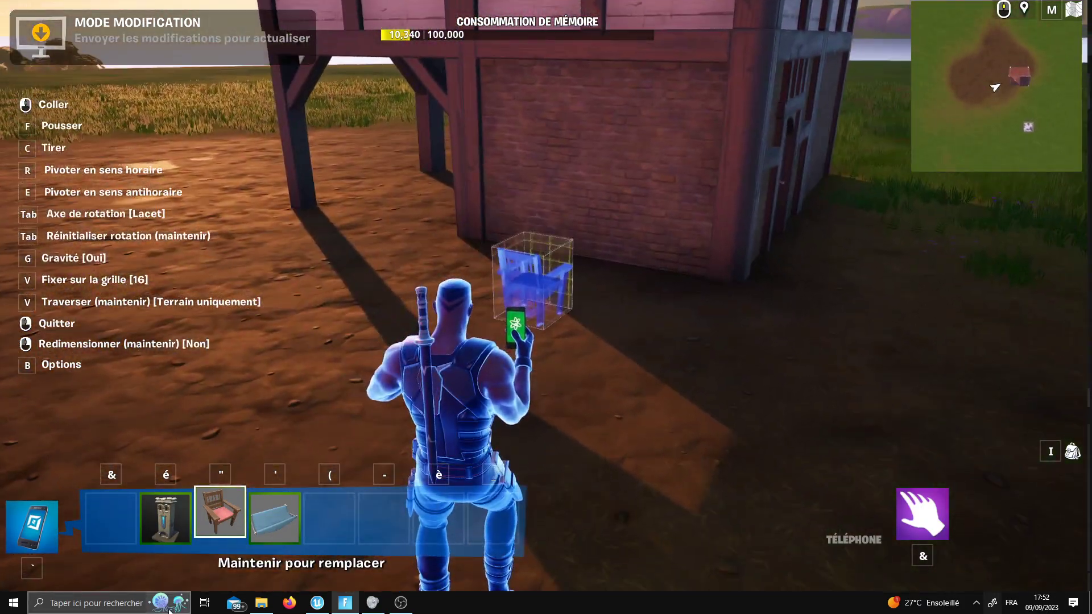
key(z)
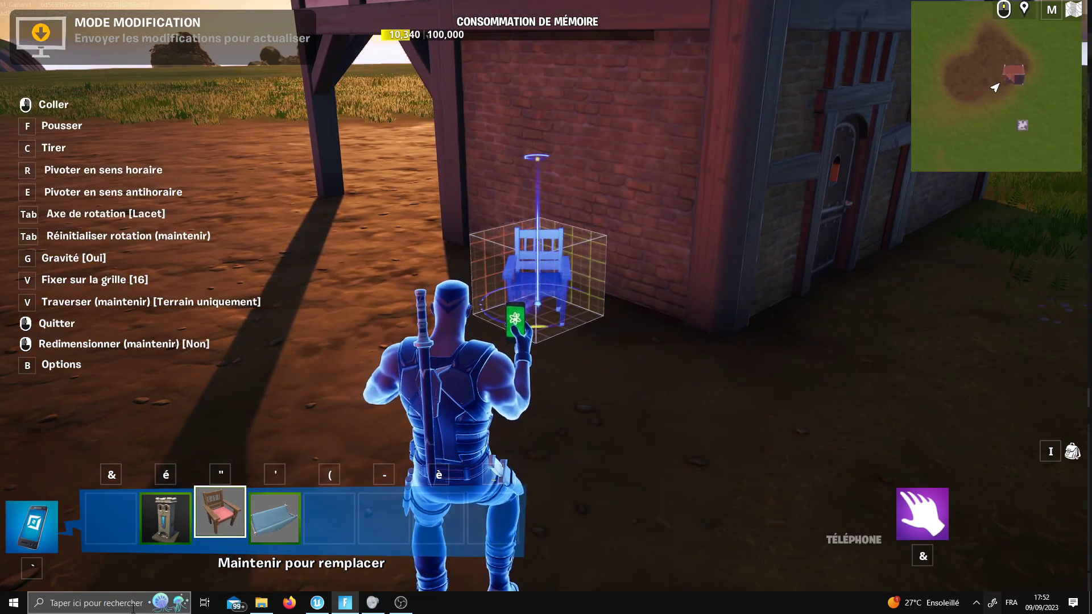
key(z)
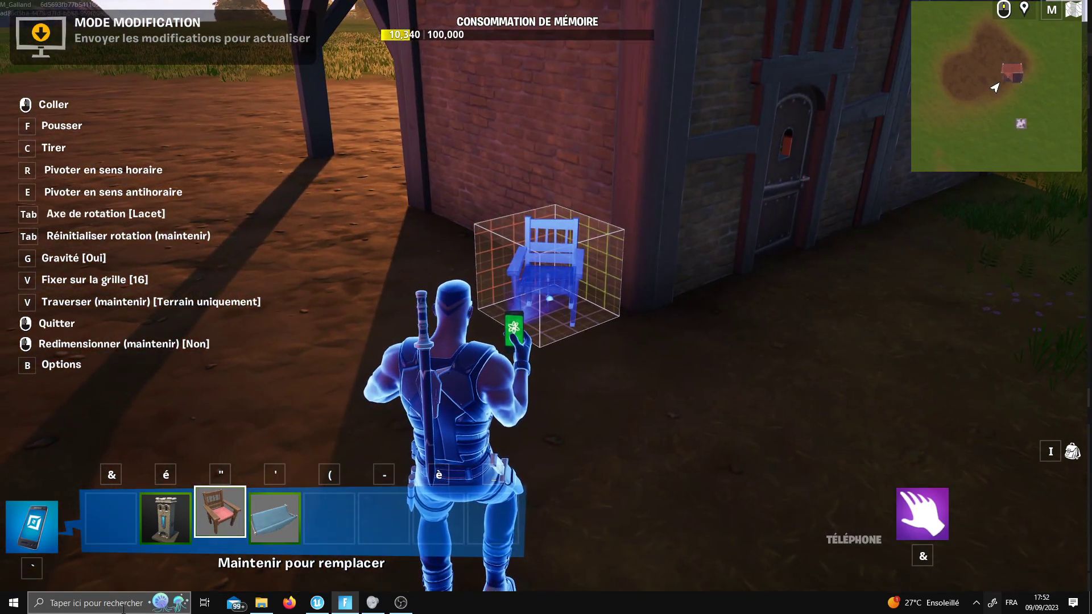
click(524, 302)
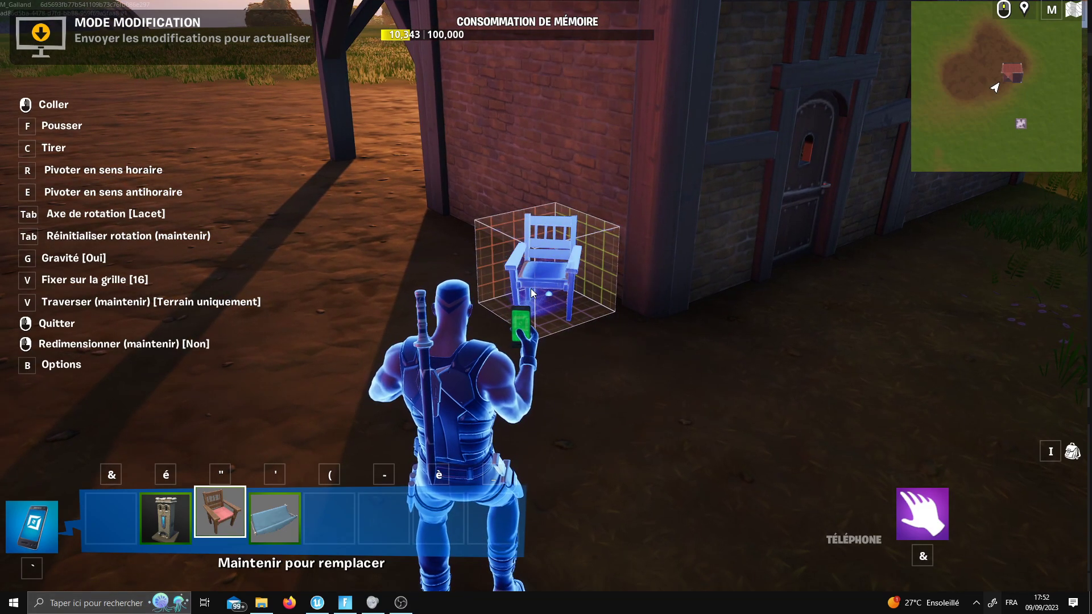
key(s)
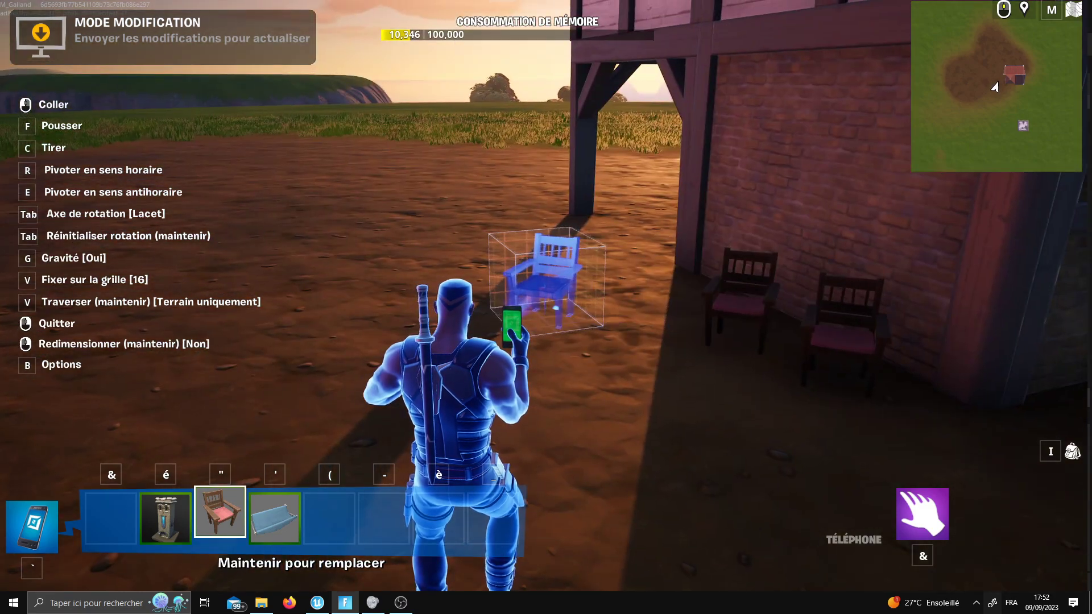
right_click(541, 301)
key(super)
click(317, 603)
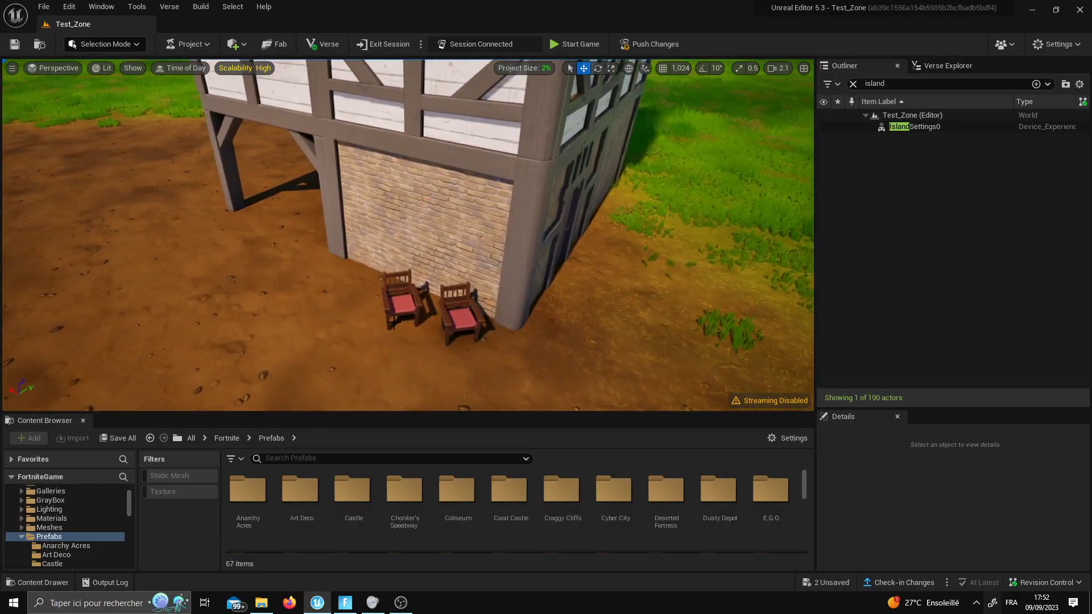
Rotate the second chair to about 157° beside the first, orbit around the house corner, then return to Fortnite.
click(409, 317)
key(e)
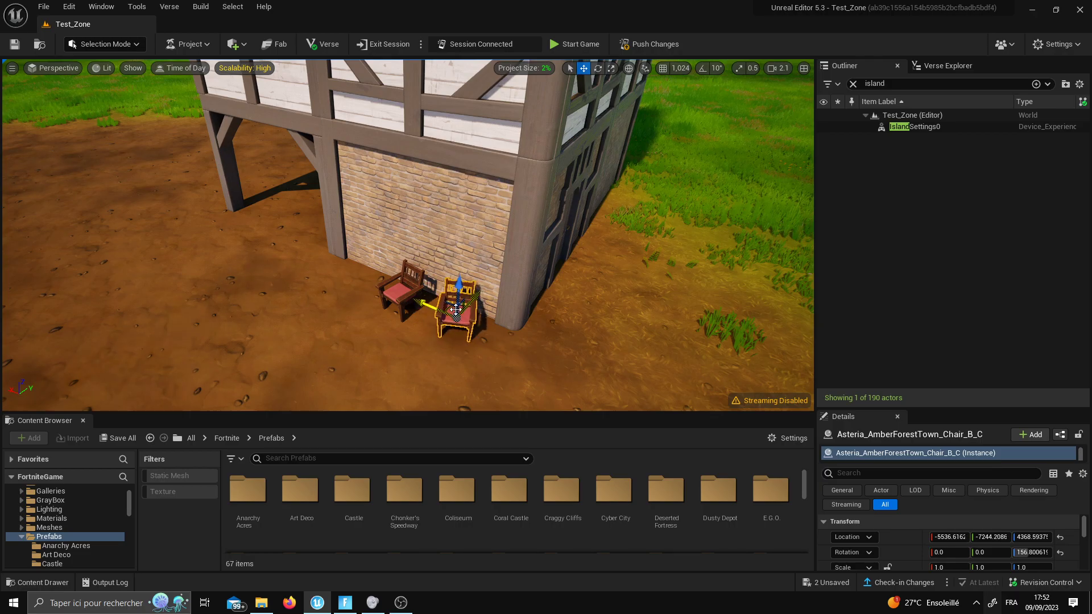
key(Escape)
right_drag(456, 310, 461, 307)
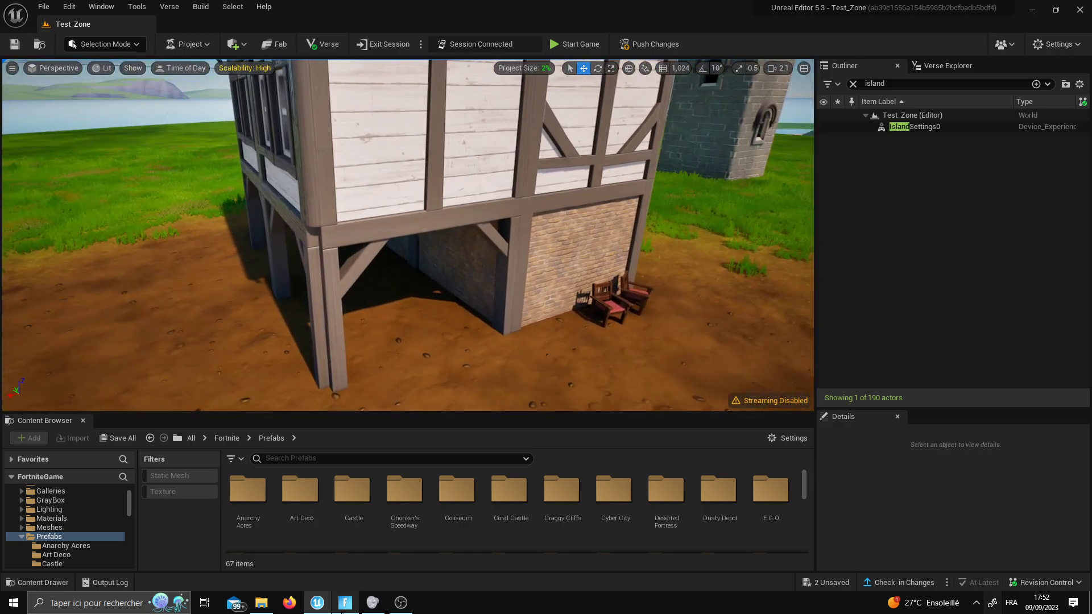
click(343, 605)
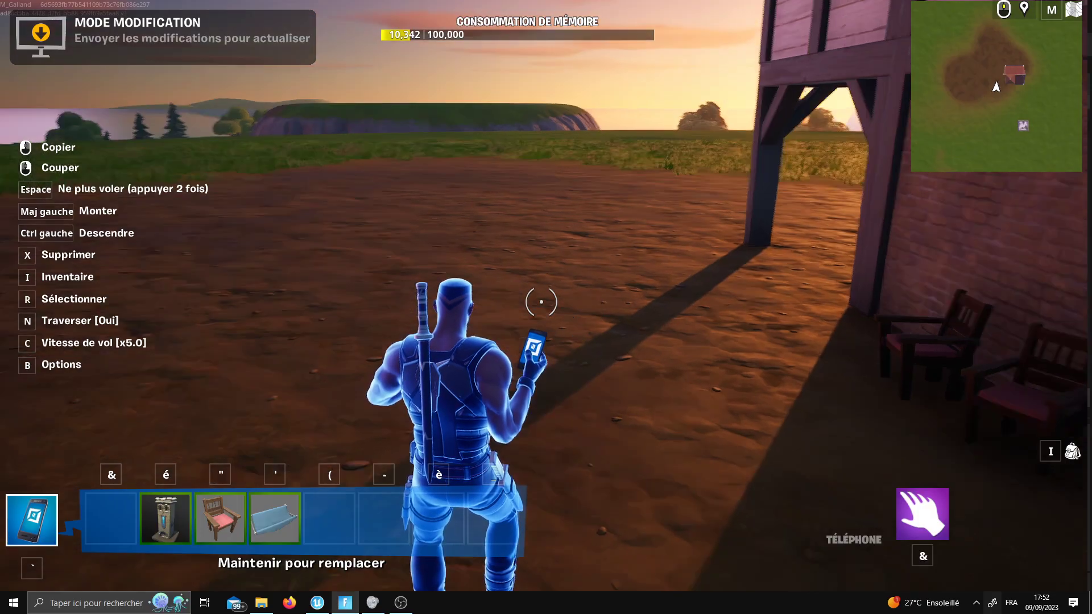
Build a wooden ramp, floor and wall on the dirt beside the house, then switch to the Unreal Editor.
click(404, 384)
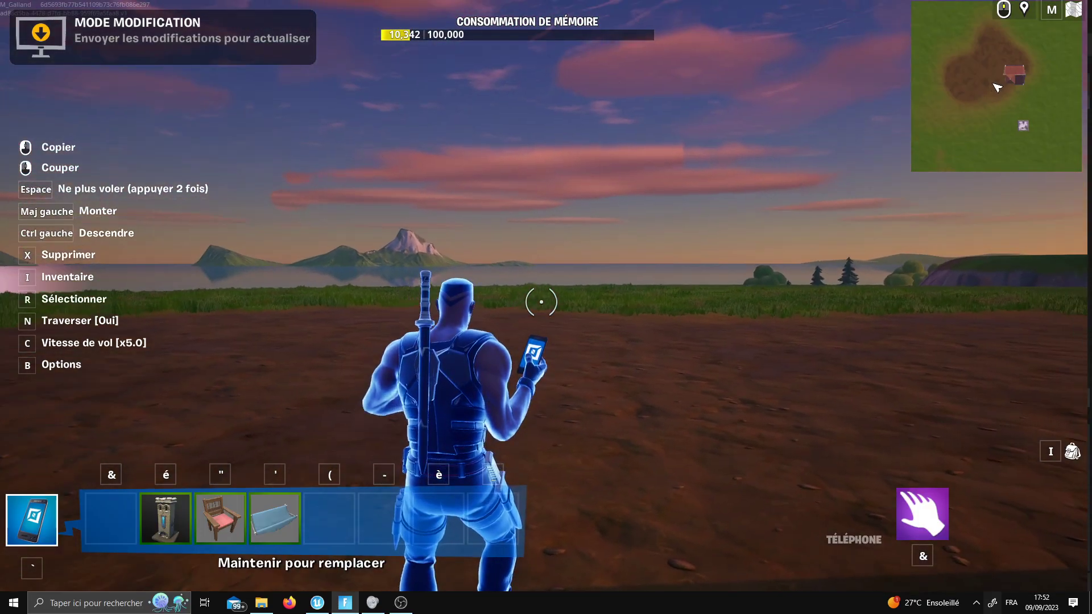
key(w)
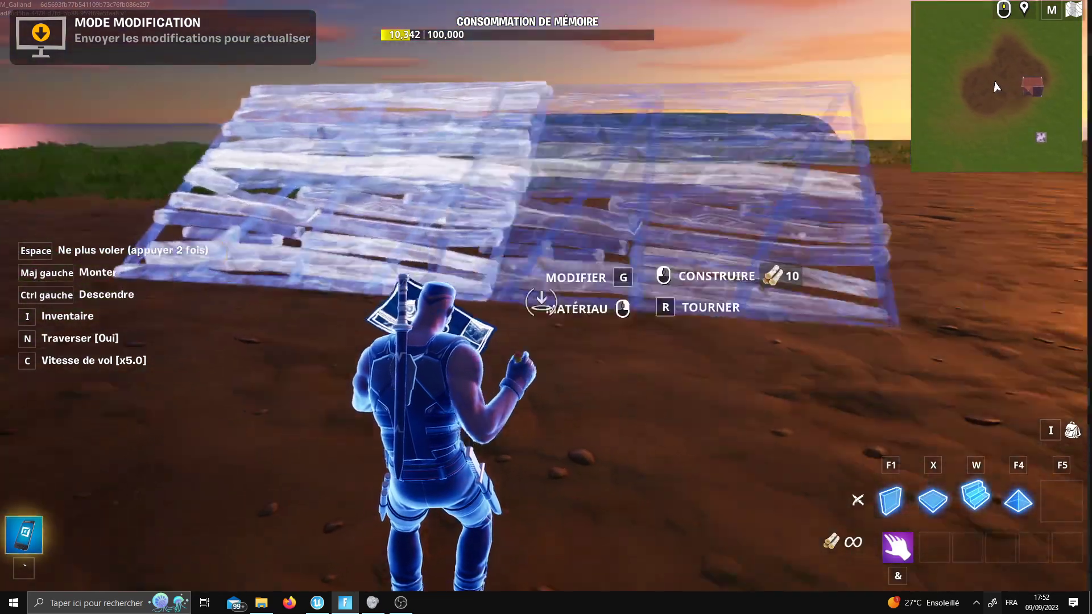
click(541, 302)
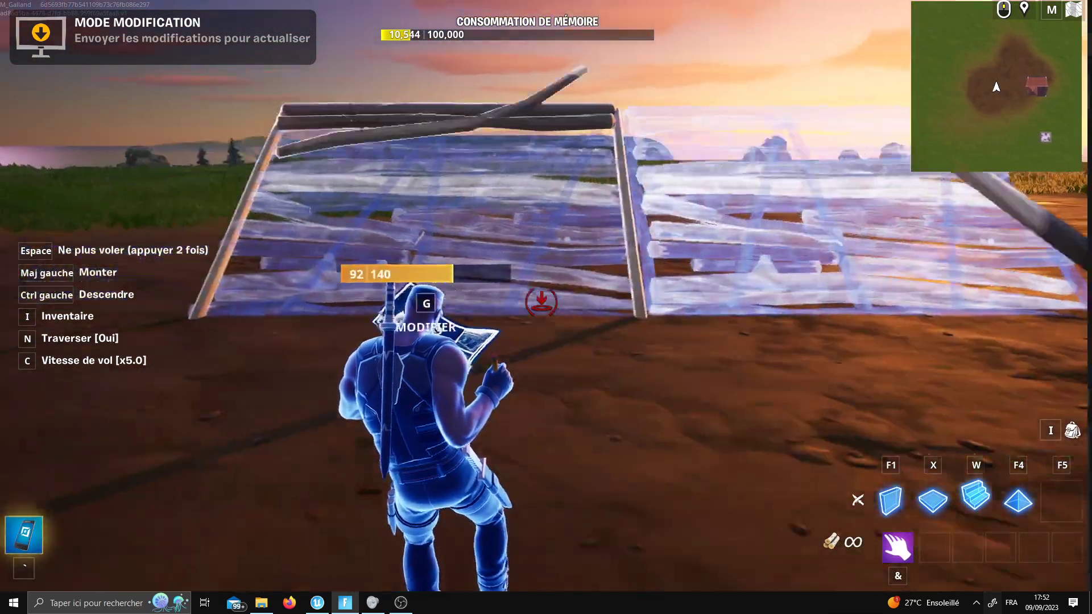
key(x)
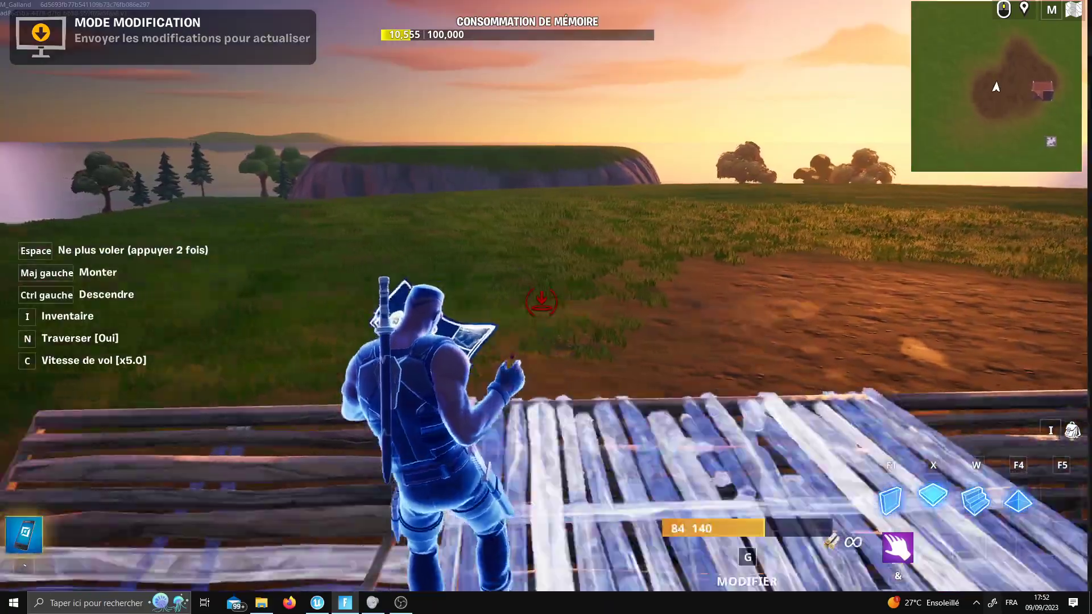
click(541, 301)
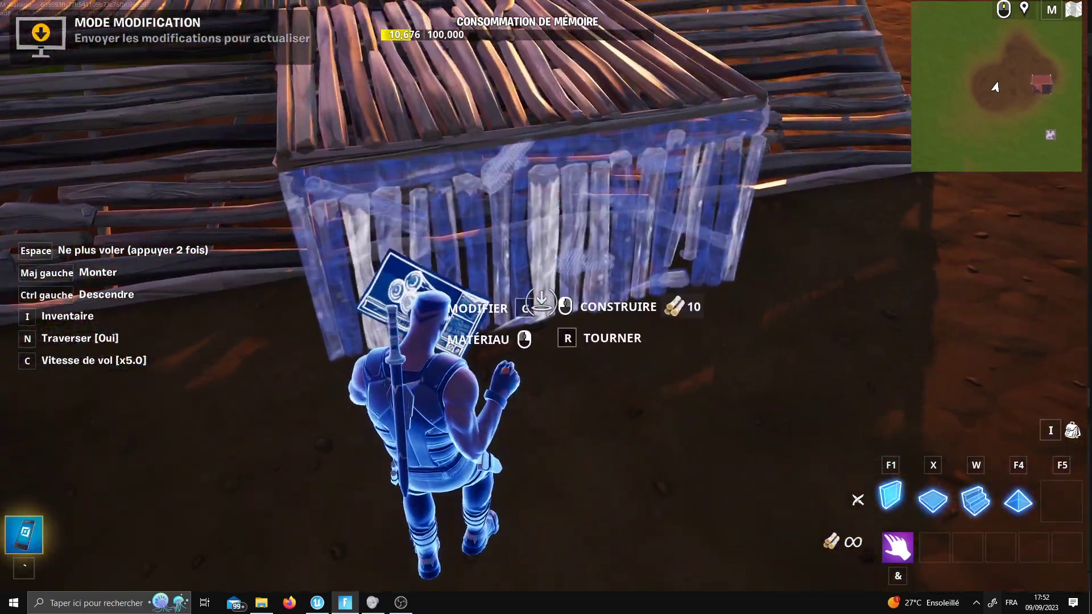
click(541, 302)
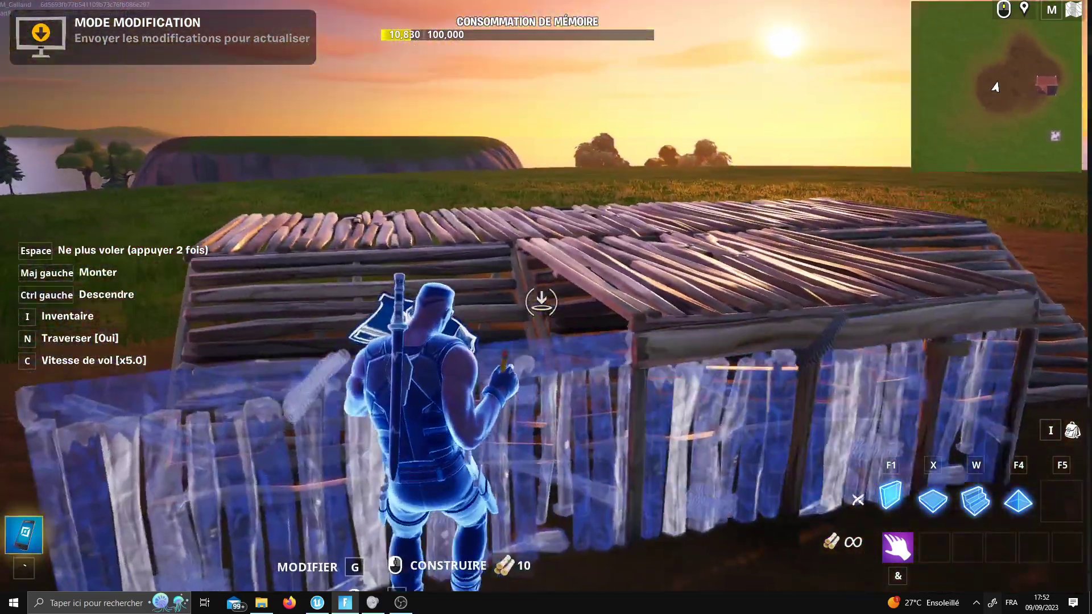
key(w)
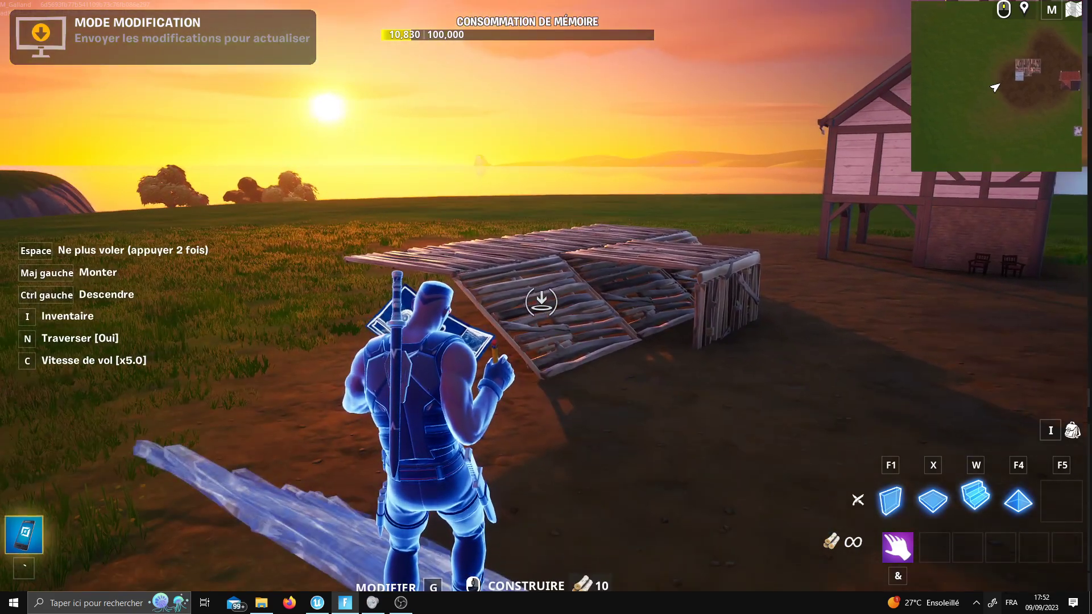
key(super)
click(317, 603)
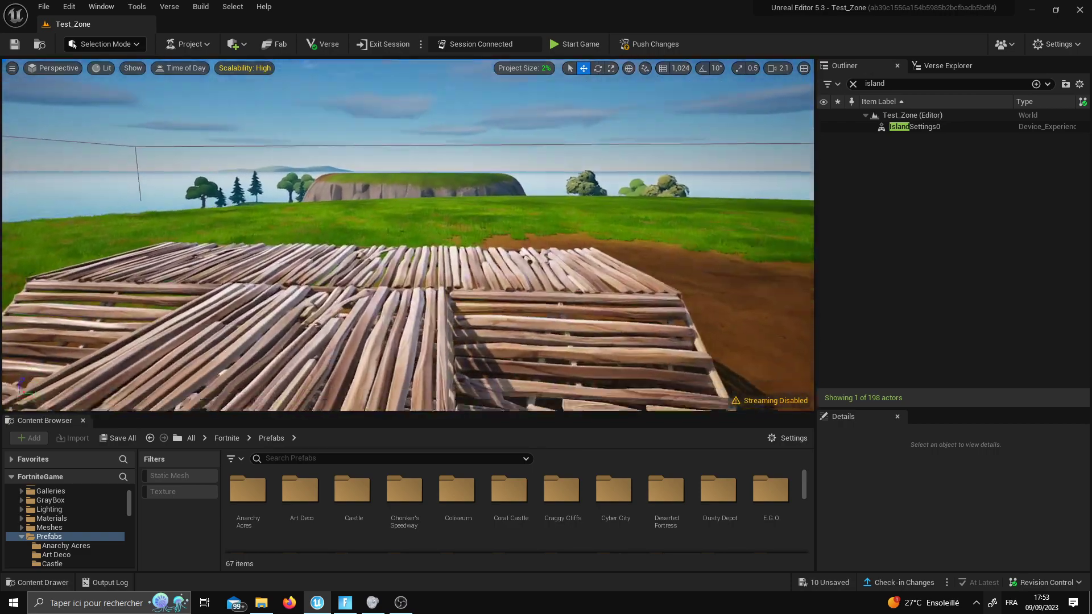
Select the wooden pieces including the roof and rotate them about -28.6°, from 90° to roughly 61°.
right_drag(413, 298, 412, 298)
click(468, 243)
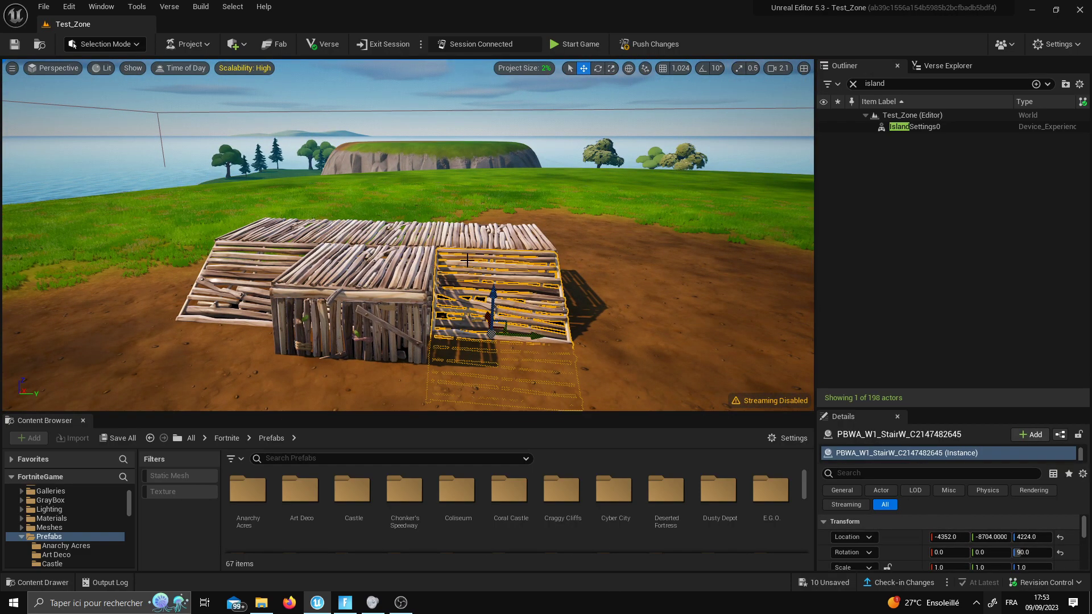
ctrl+click(437, 244)
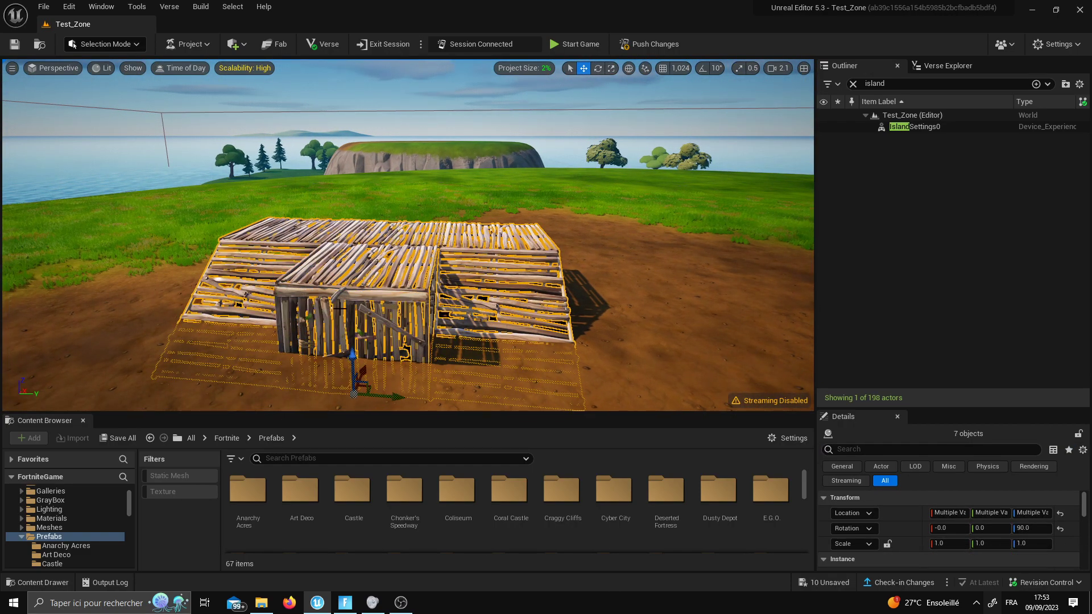
alt+drag(340, 309, 452, 271)
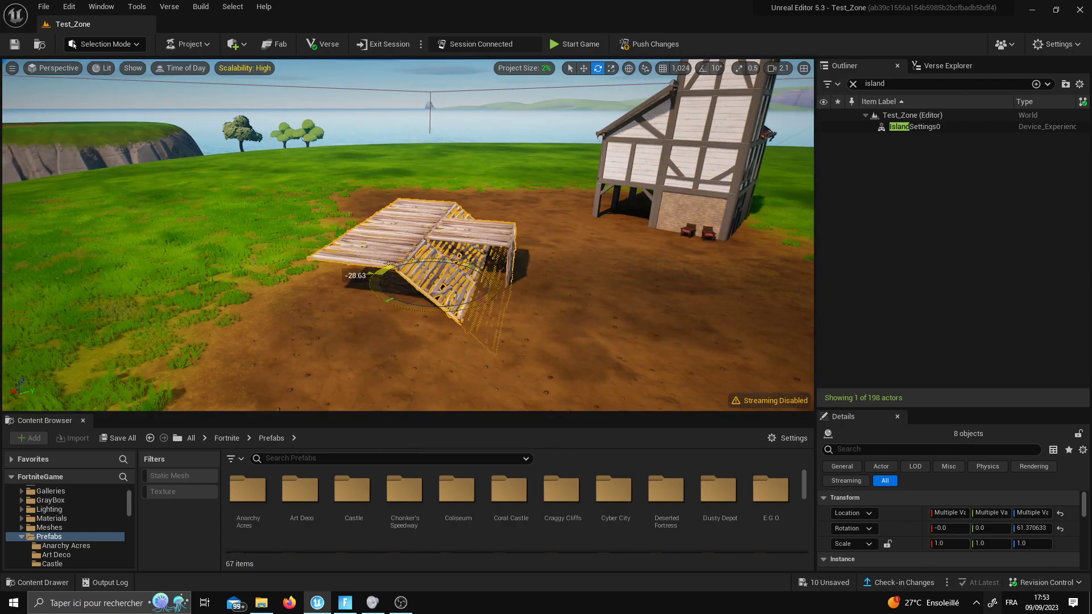
Back in Fortnite, move across the rotated wooden structure toward the house.
click(340, 606)
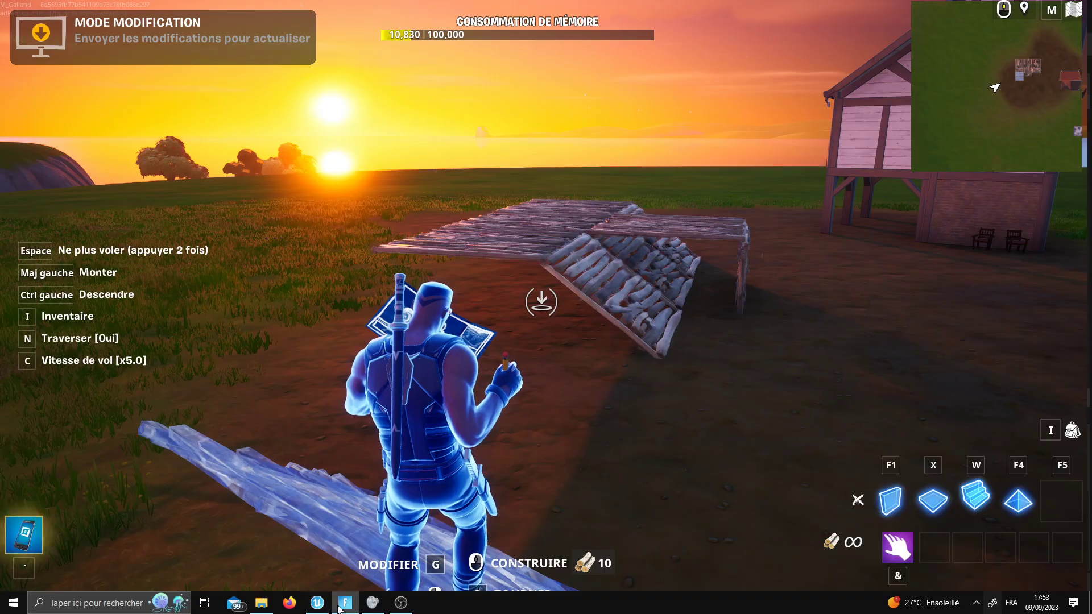
key(z)
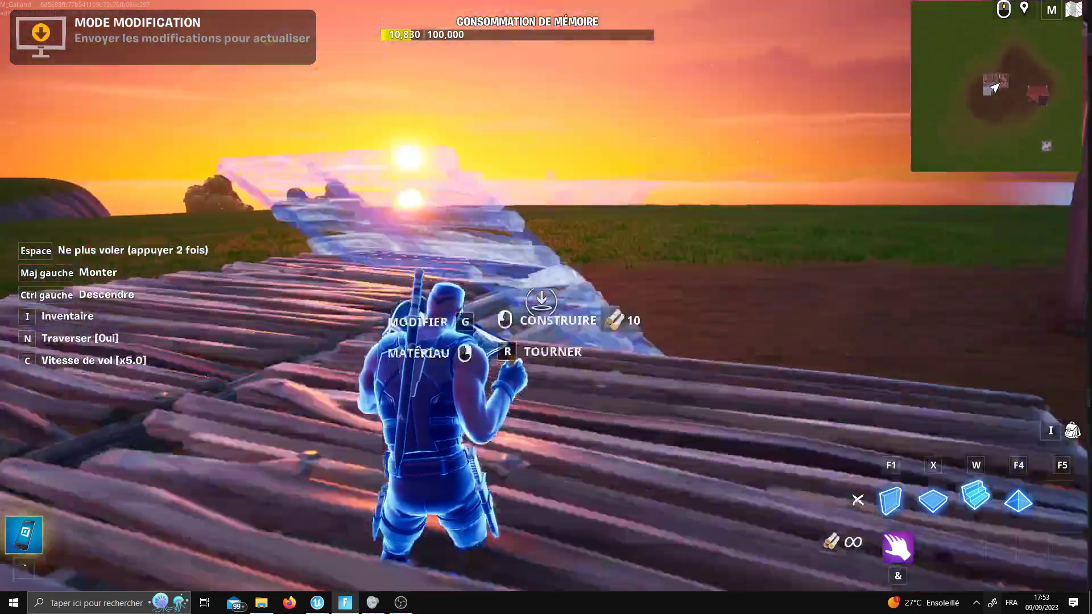
key(z)
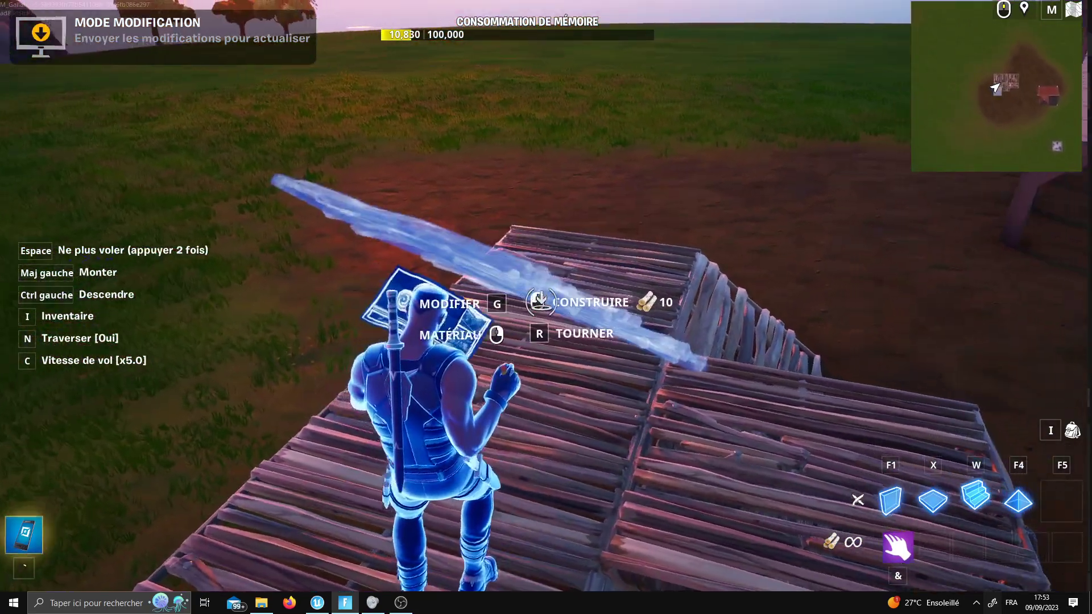
key(z)
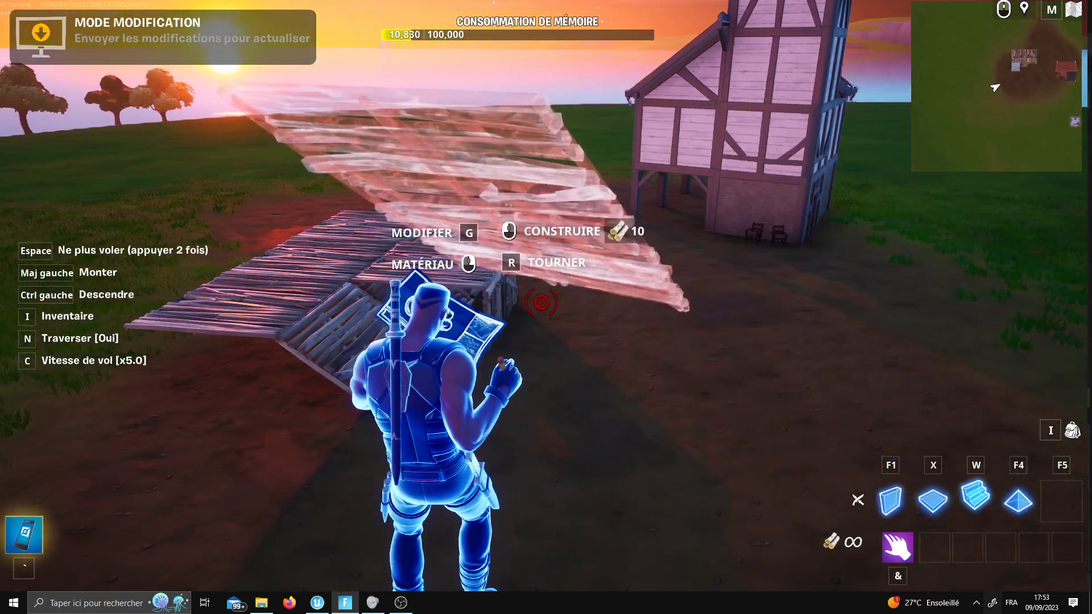
key(super)
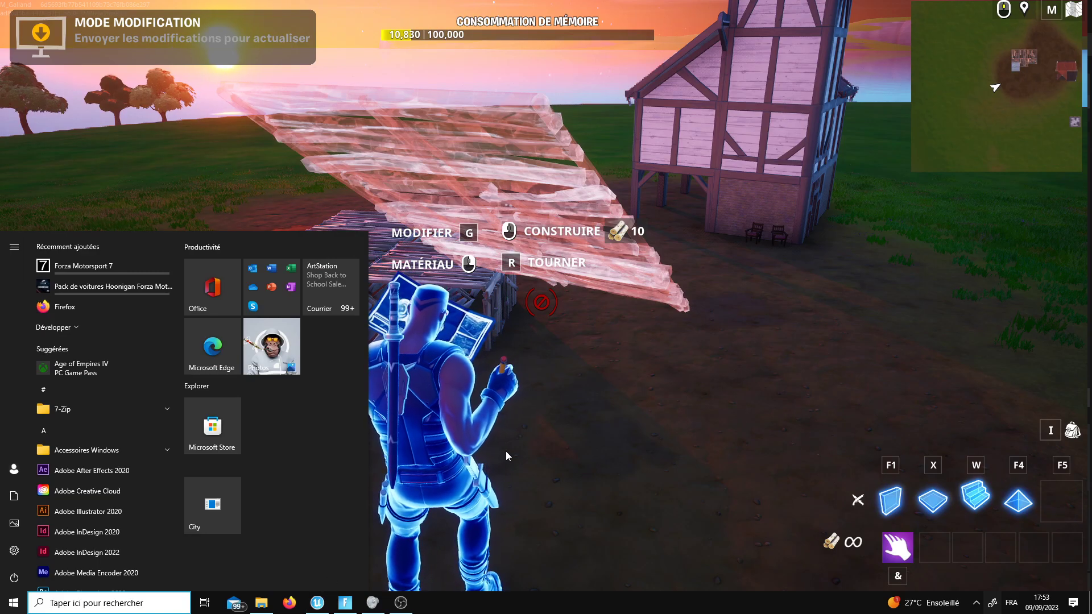
click(507, 456)
key(i)
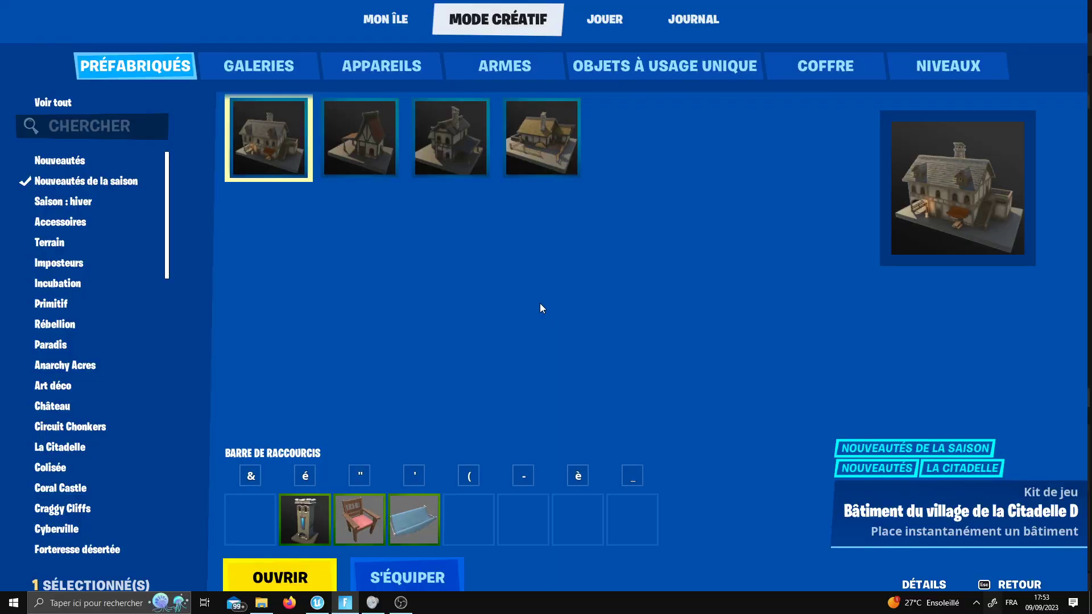
key(Escape)
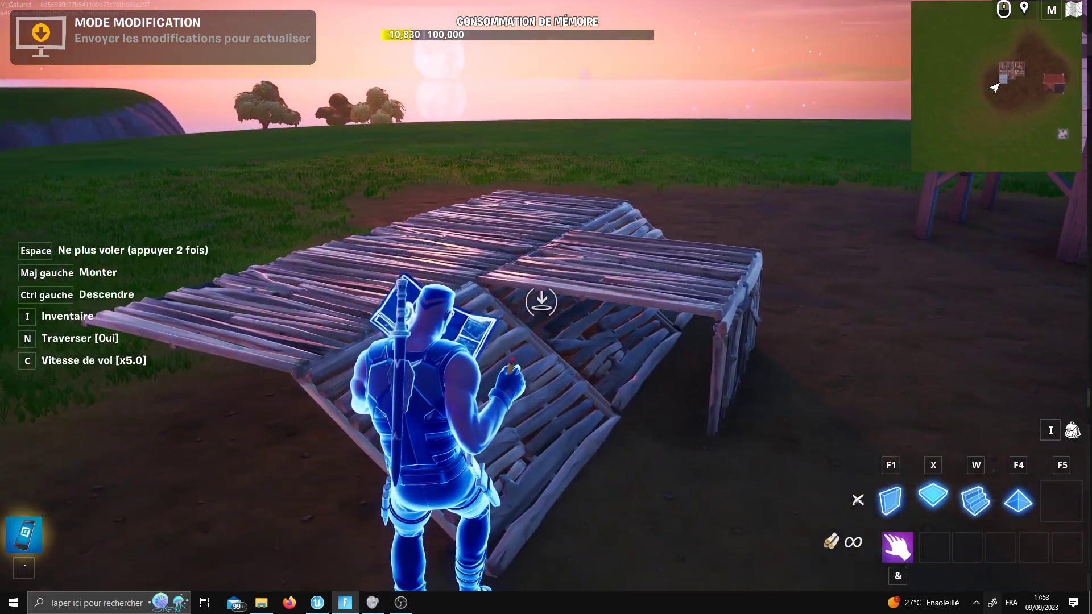
With the phone tool, delete the wooden floor piece and the wooden fence.
key(ampersand)
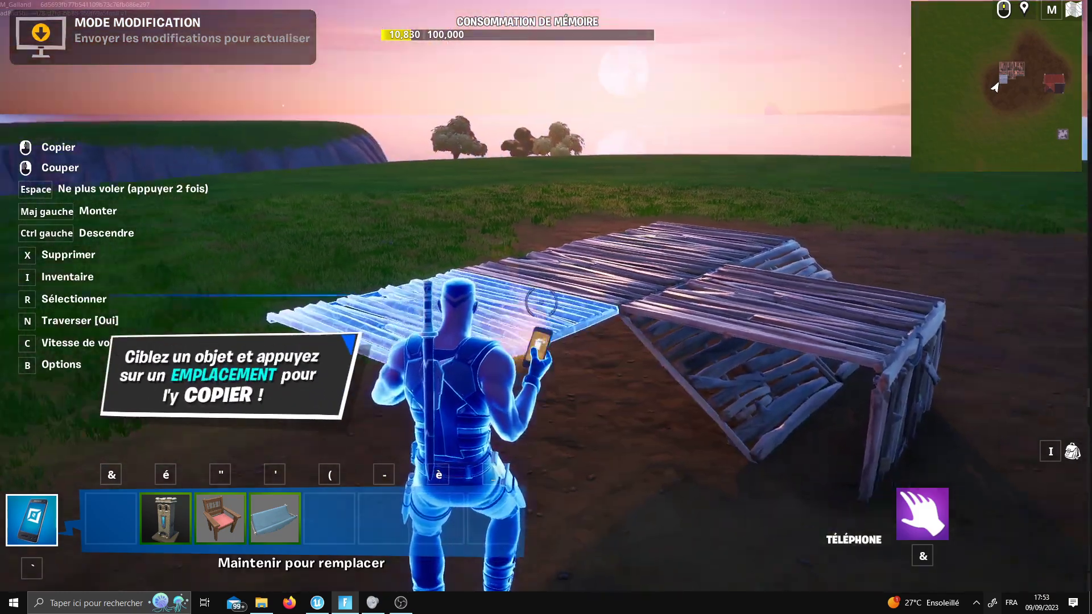
right_click(541, 301)
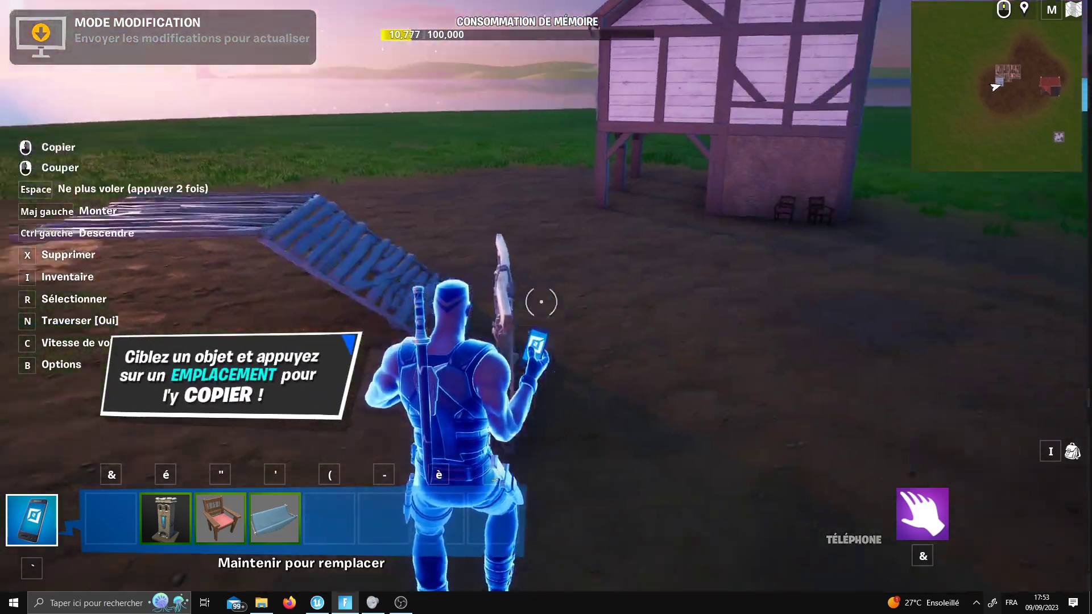
key(x)
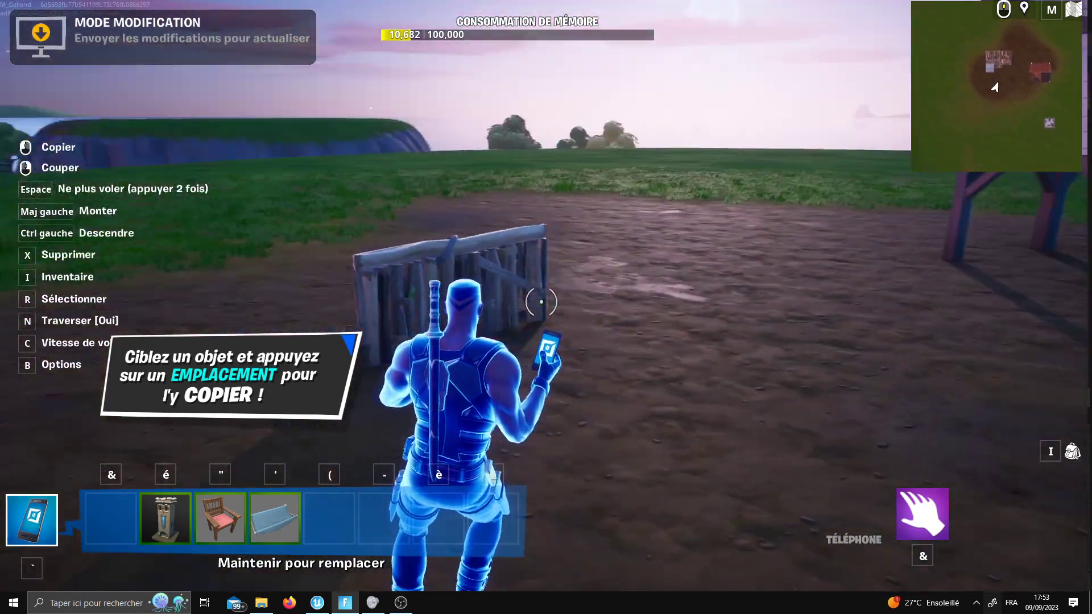
click(541, 301)
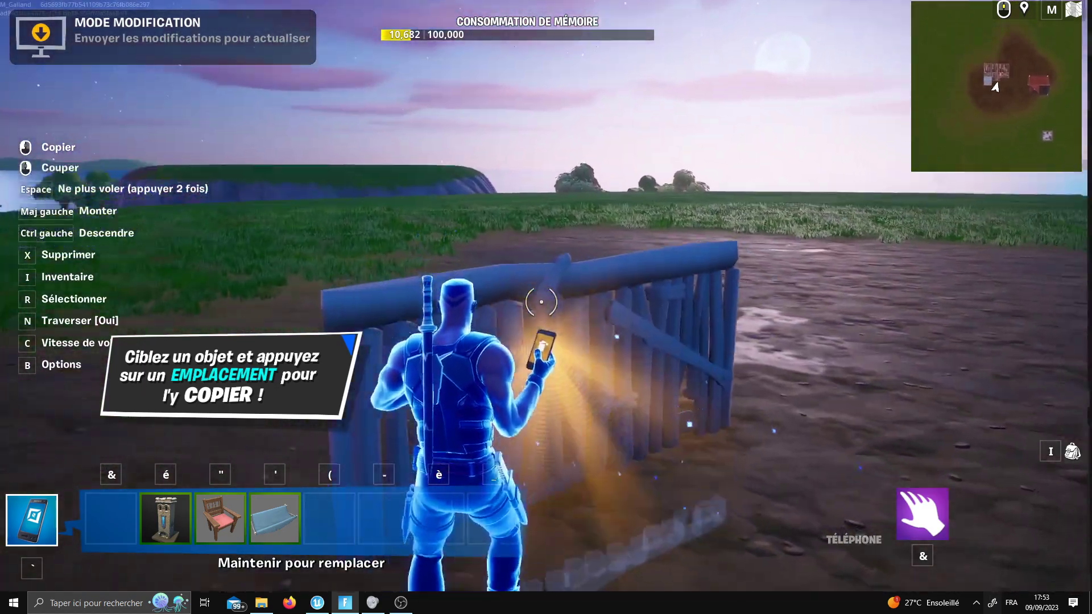
key(x)
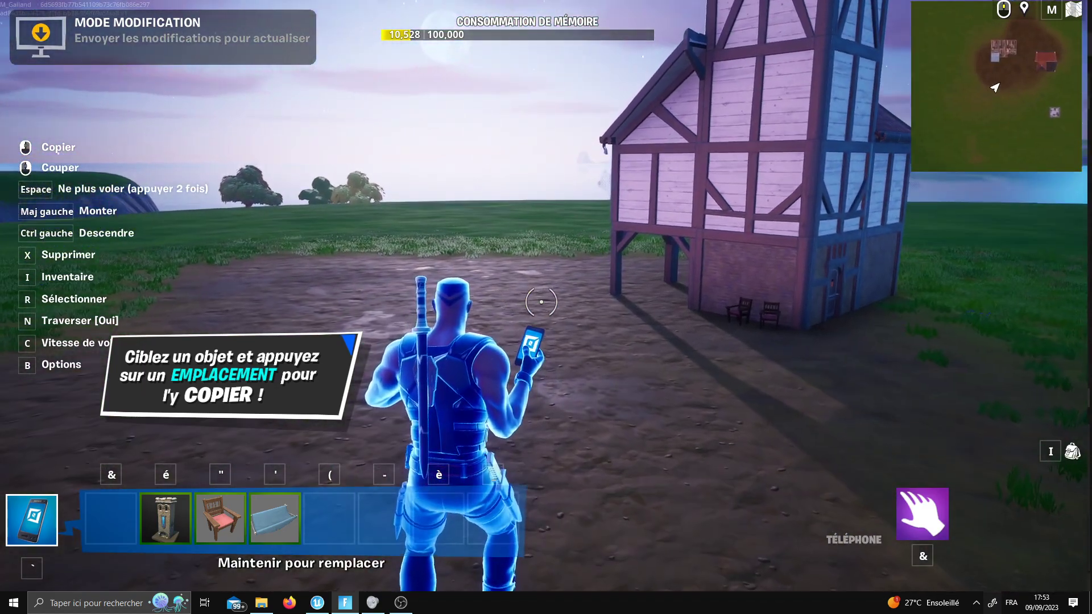
key(i)
key(Escape)
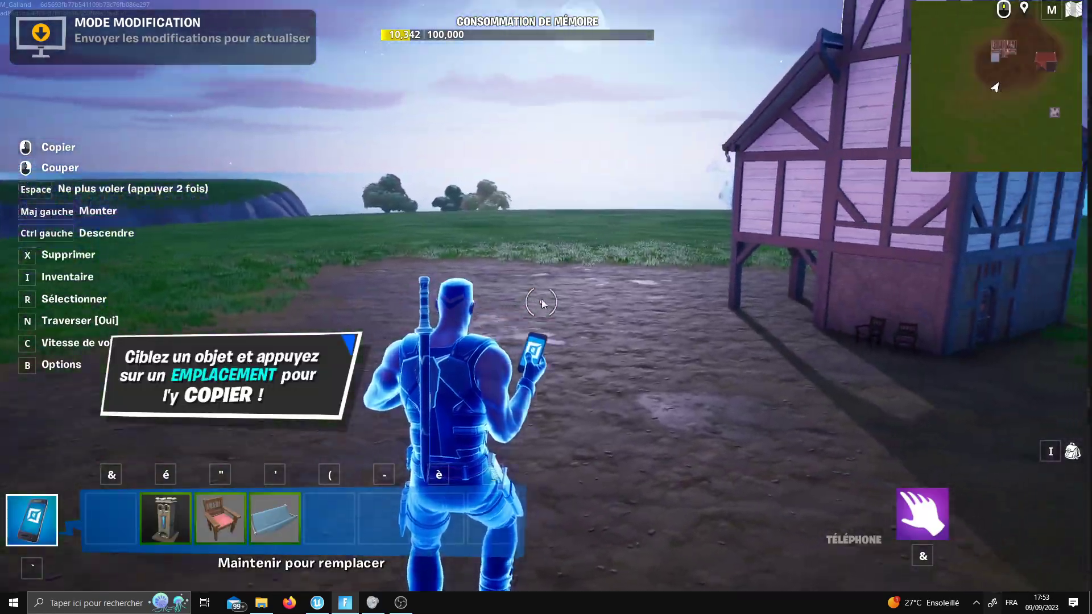
Add Point d'apparition de joueur from Appareils to the quick bar and place it on the clearing by the house.
key(i)
click(414, 66)
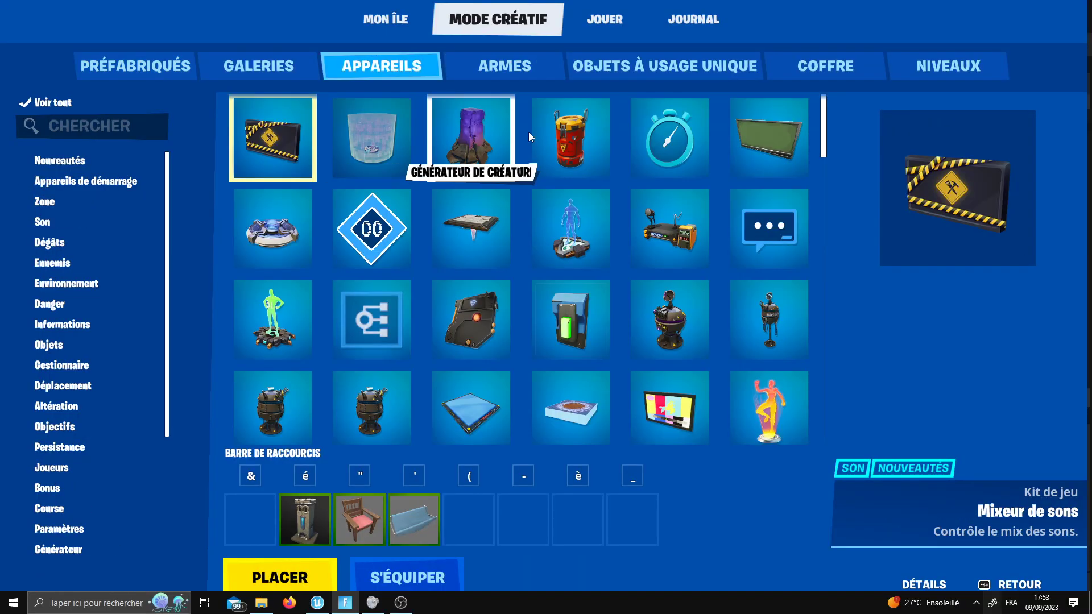
drag(591, 252, 536, 448)
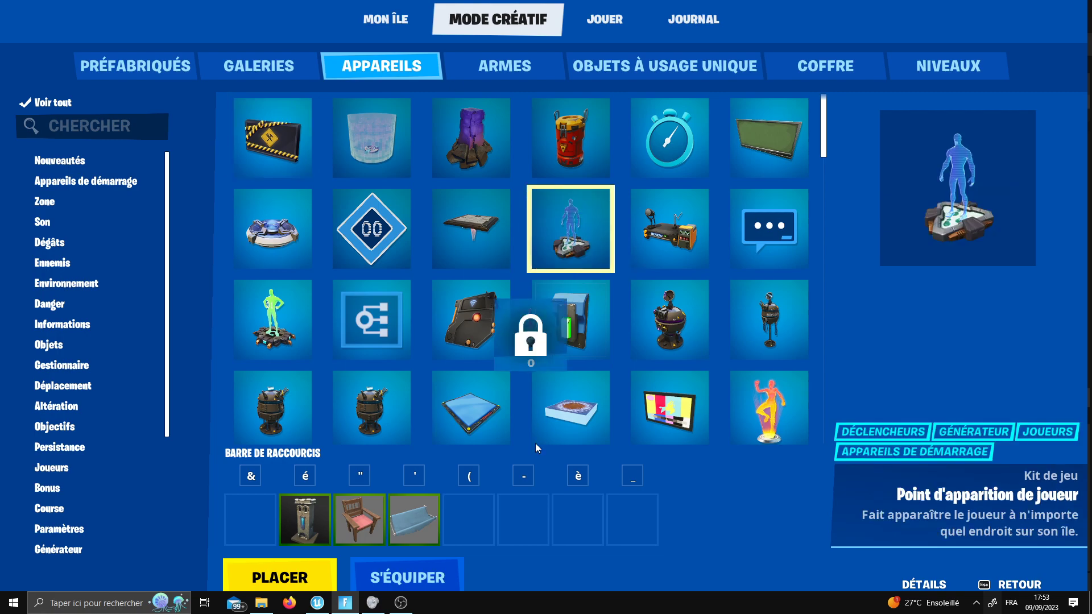
key(Escape)
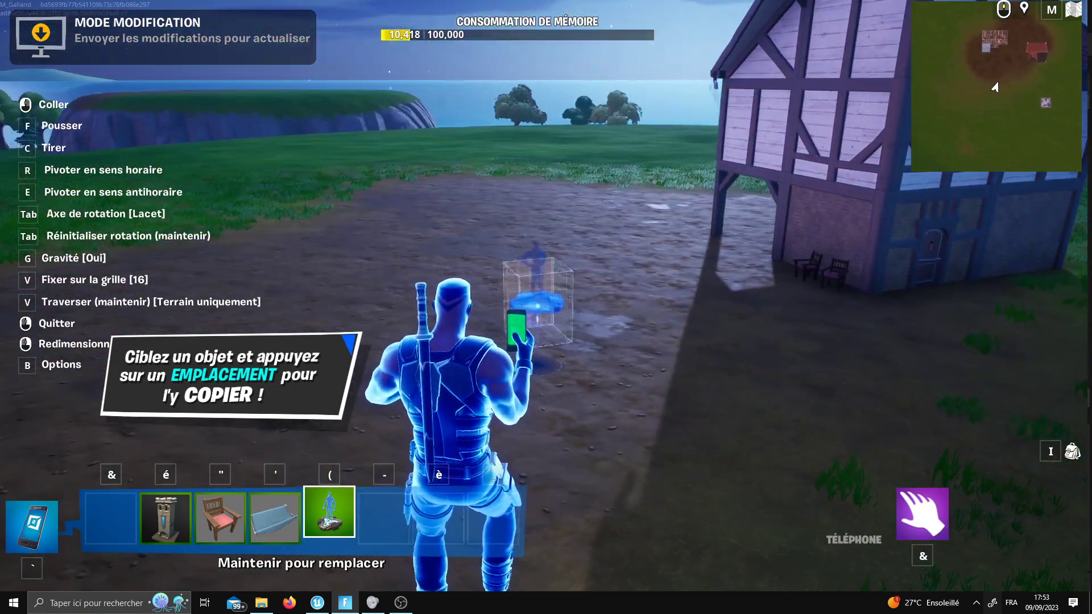
click(597, 398)
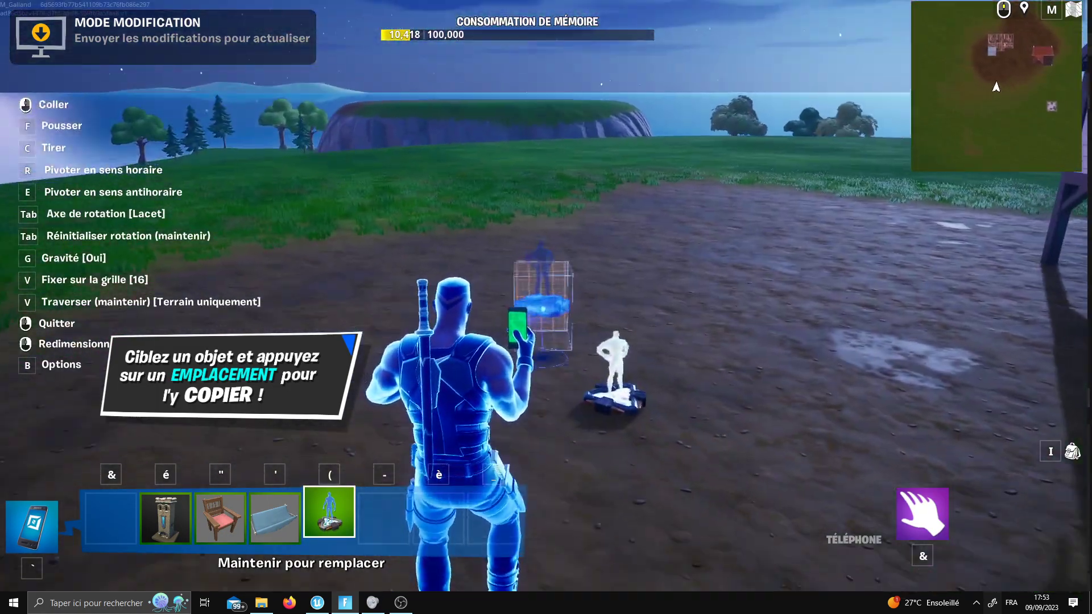
key(Escape)
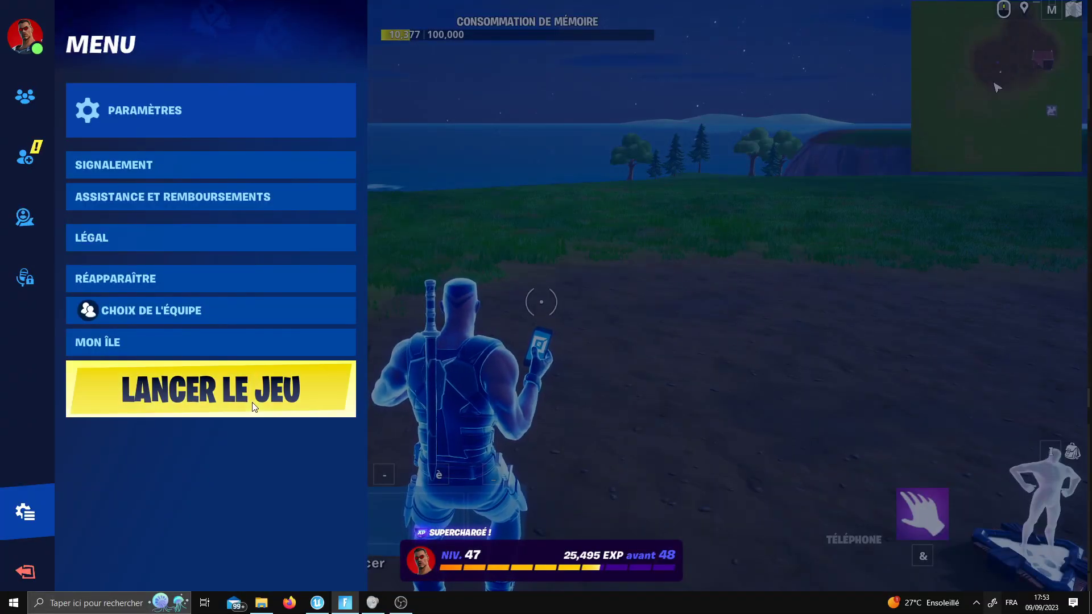
Launch a test game, run across the grassy field, then end it and return to edit mode.
click(253, 405)
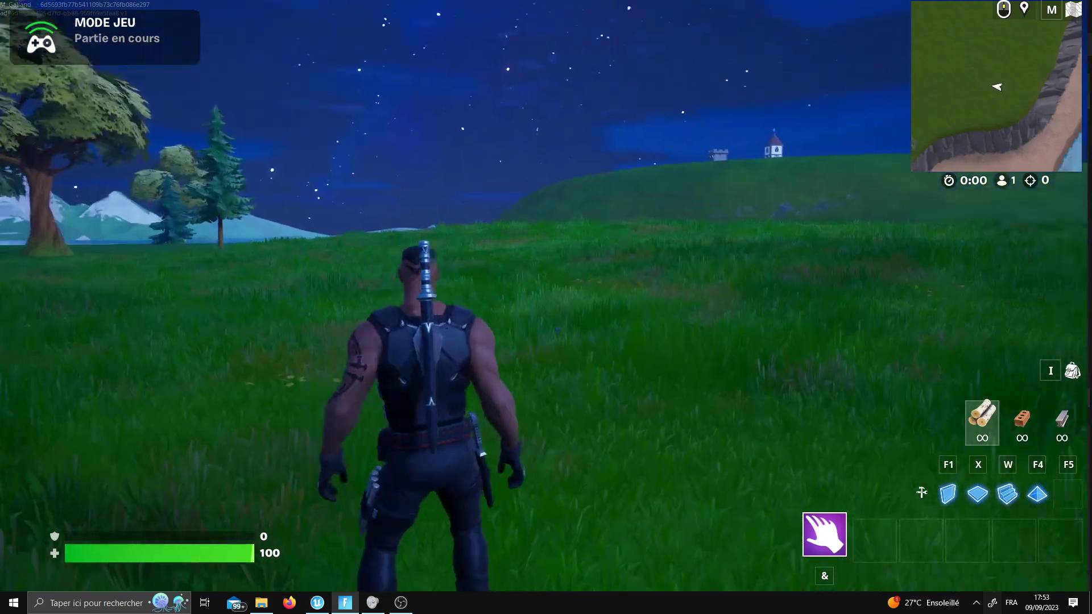
key(z)
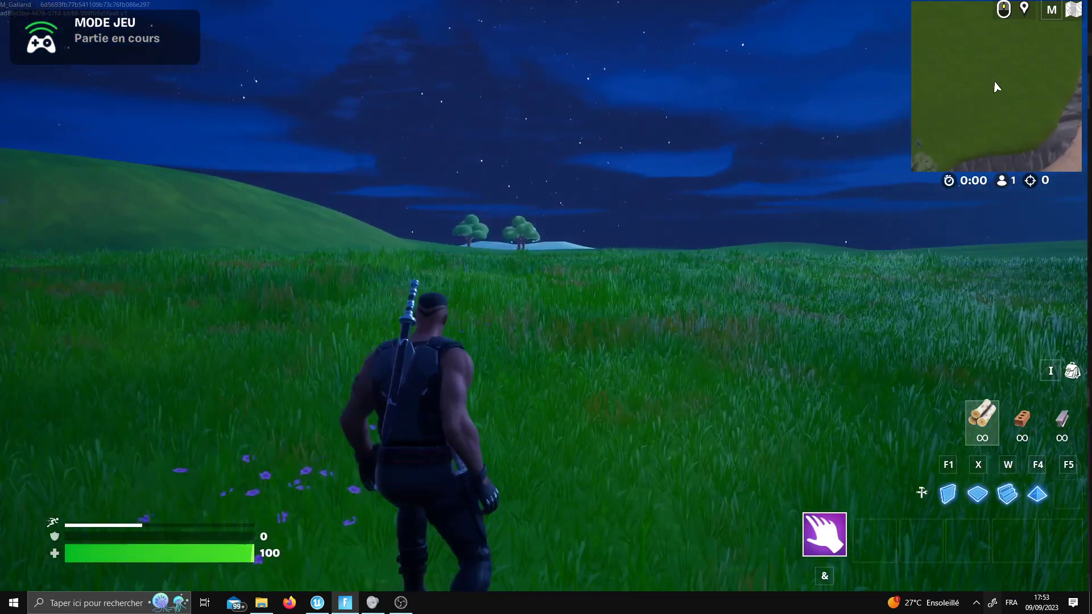
key(z)
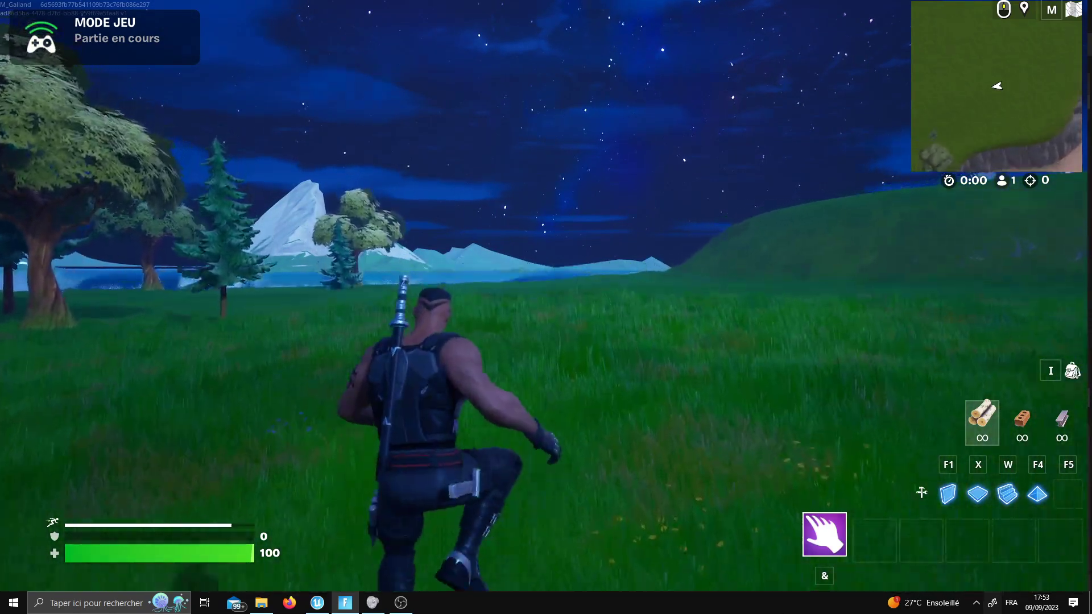
key(ctrl)
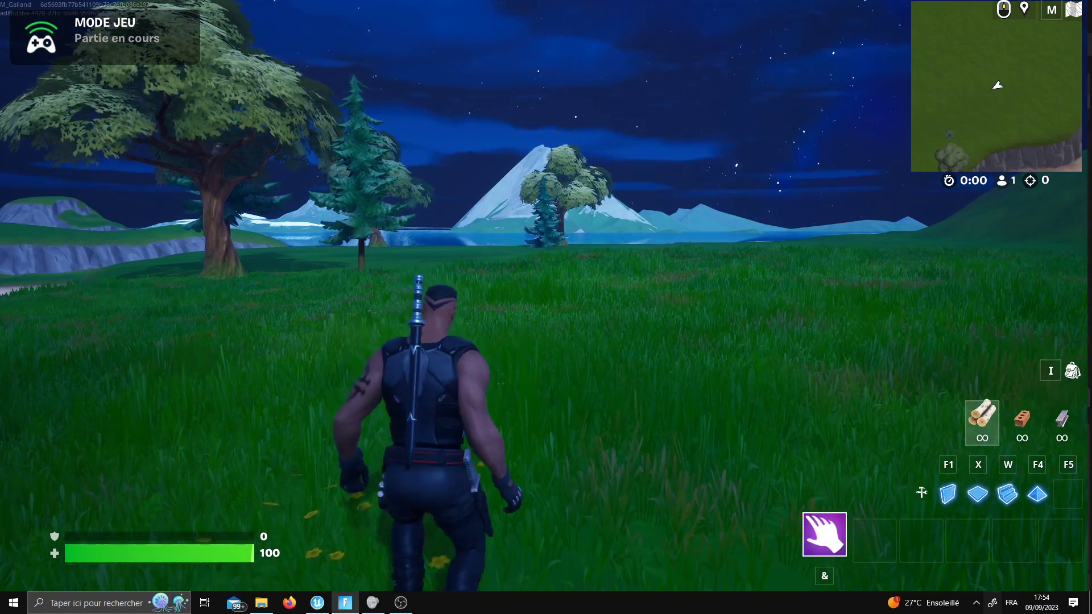
key(Escape)
click(351, 369)
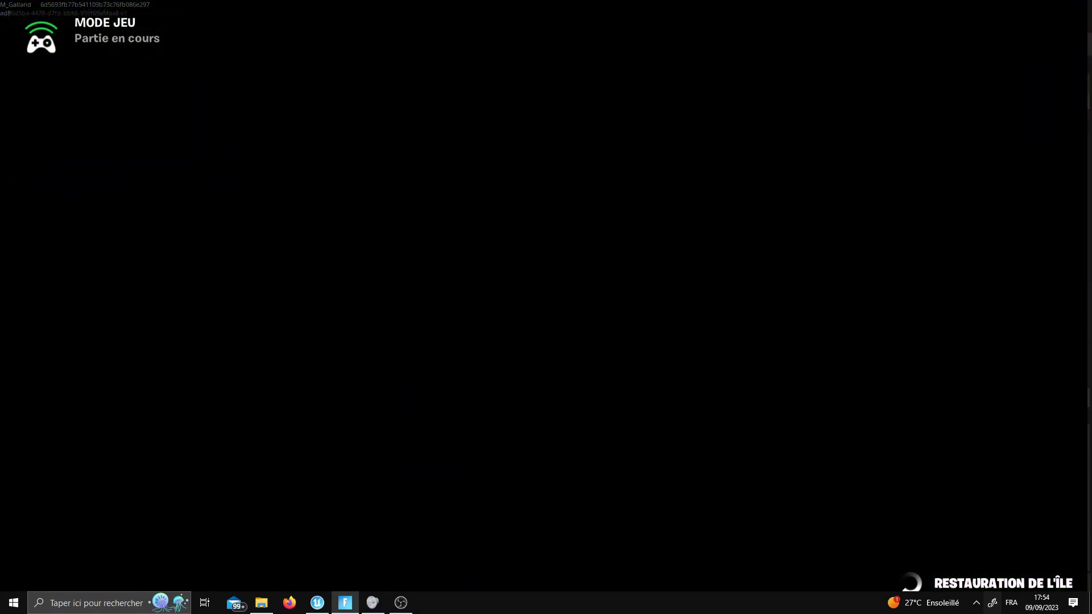
key(grave)
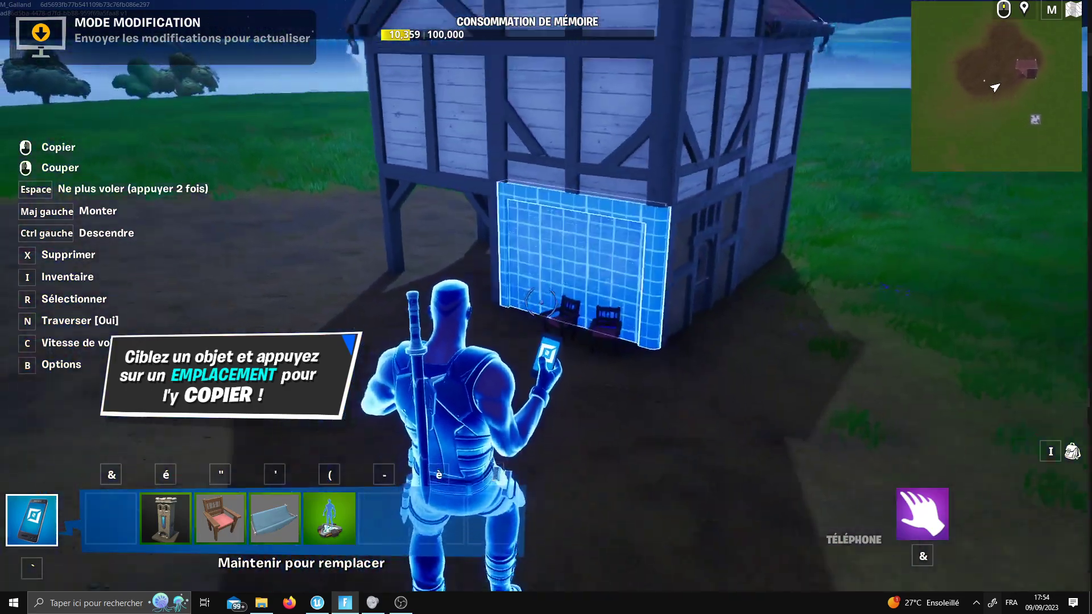
Copy and re-place the player spawn pad, then look through all of its options.
click(541, 302)
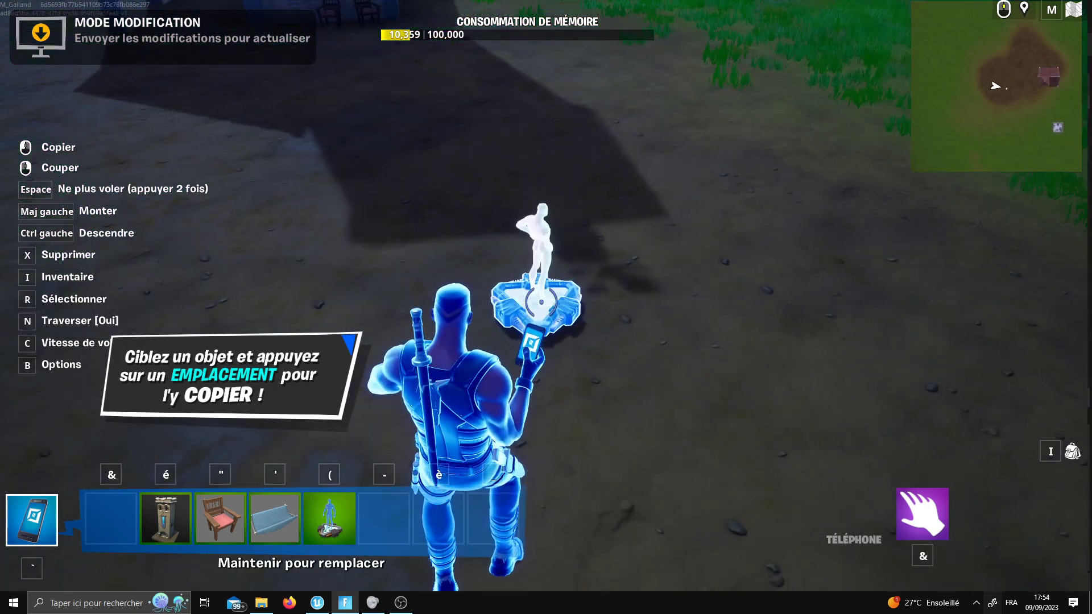
click(541, 302)
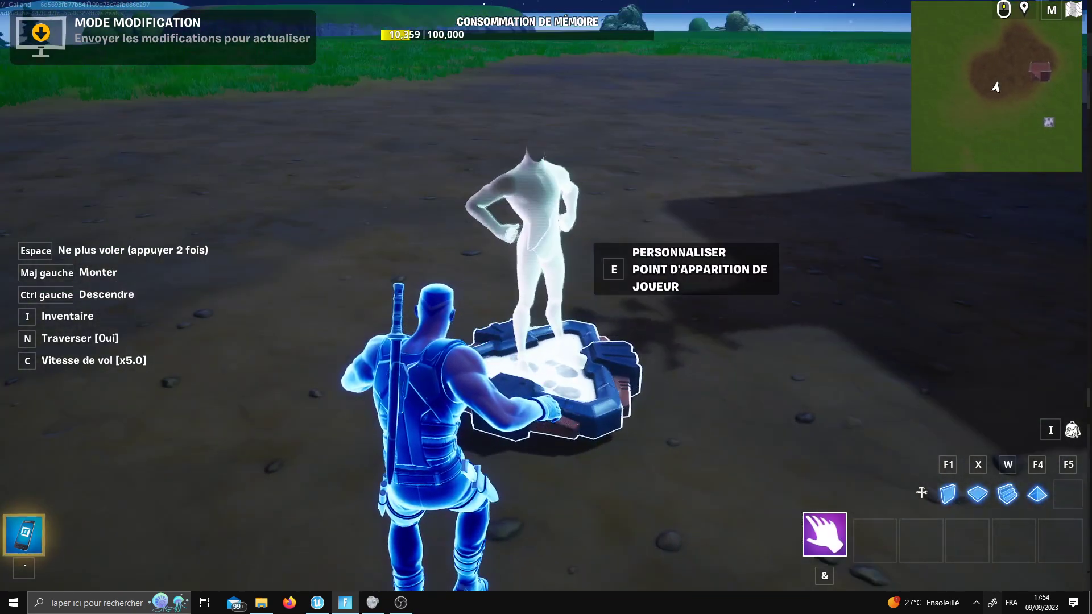
key(e)
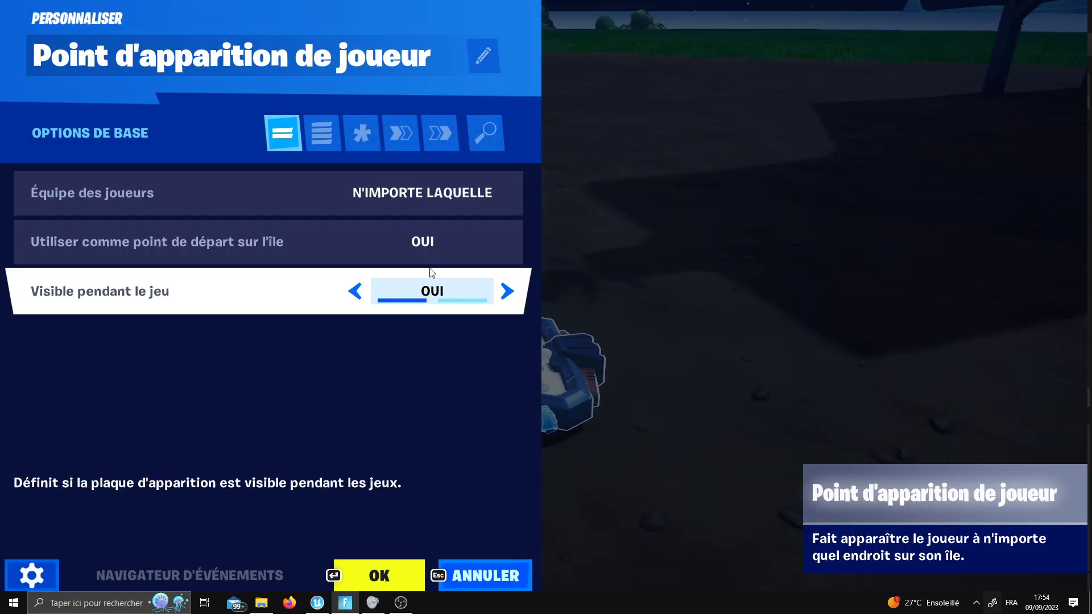
click(322, 135)
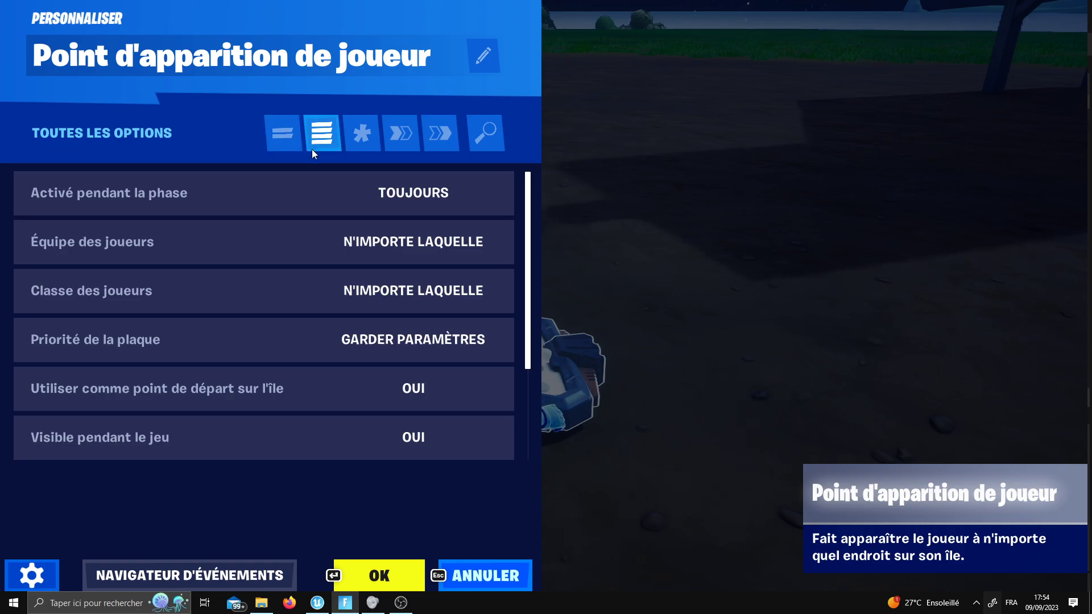
click(283, 132)
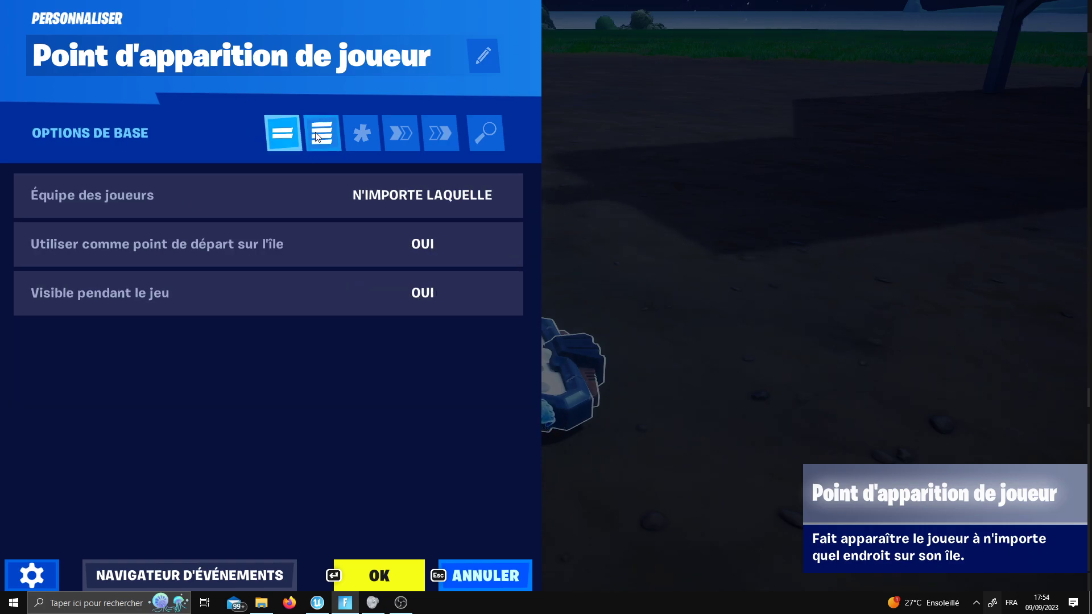
click(322, 132)
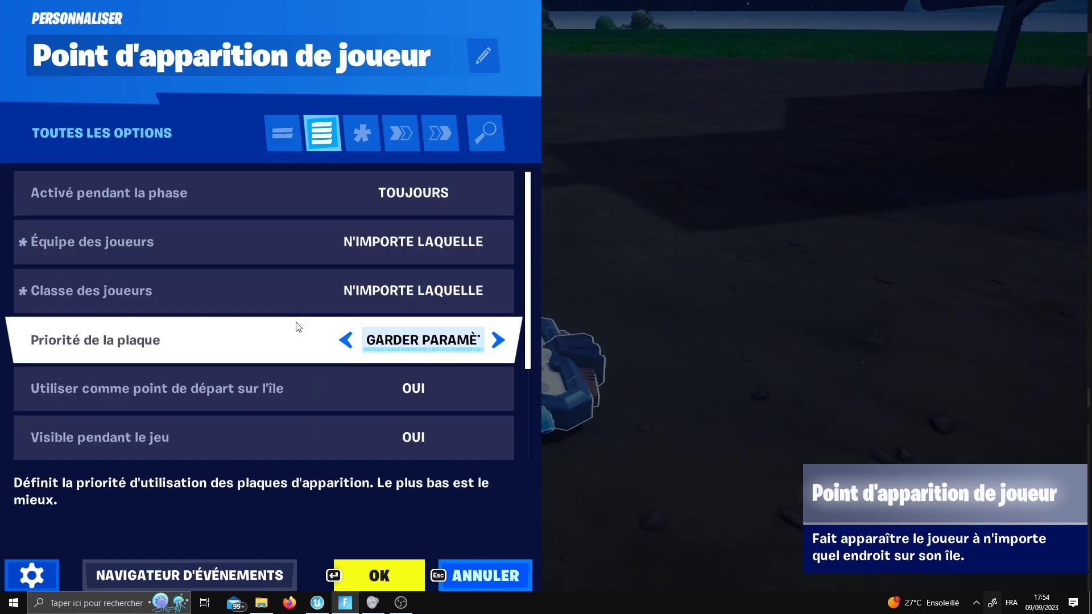
scroll(290, 324, down, 2)
scroll(268, 321, down, 1)
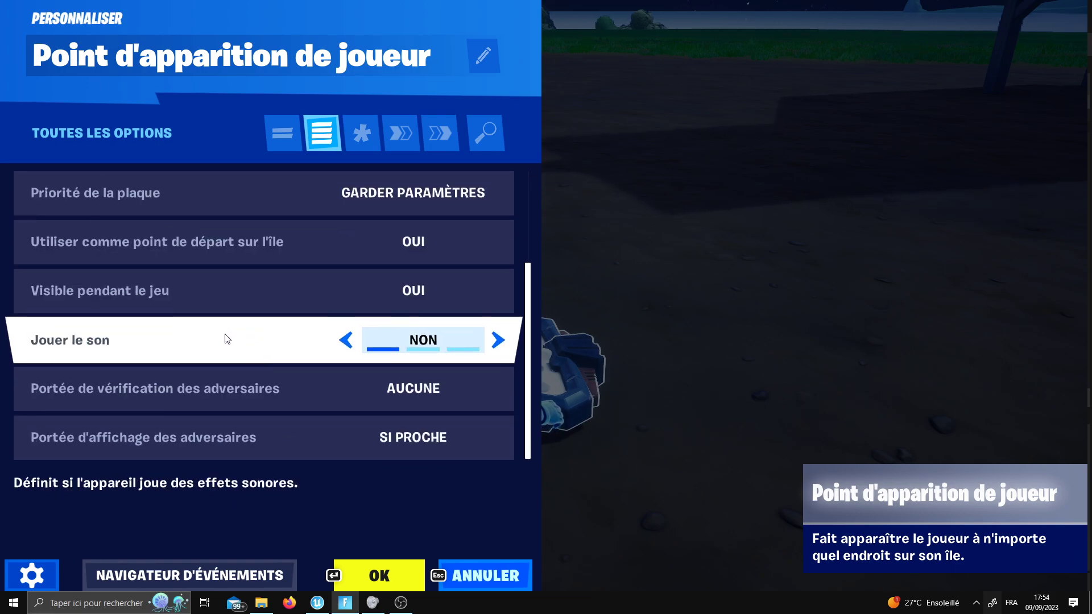
scroll(200, 364, up, 1)
scroll(194, 357, up, 2)
key(Escape)
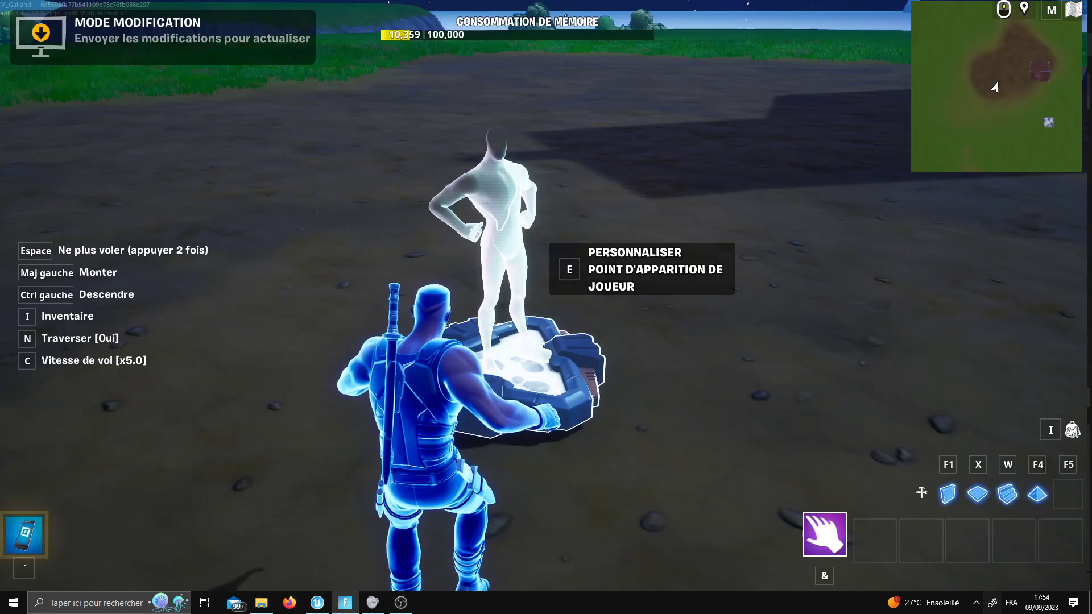
Reopen the spawn pad's settings and review its Fonctions and Événements tabs.
key(s)
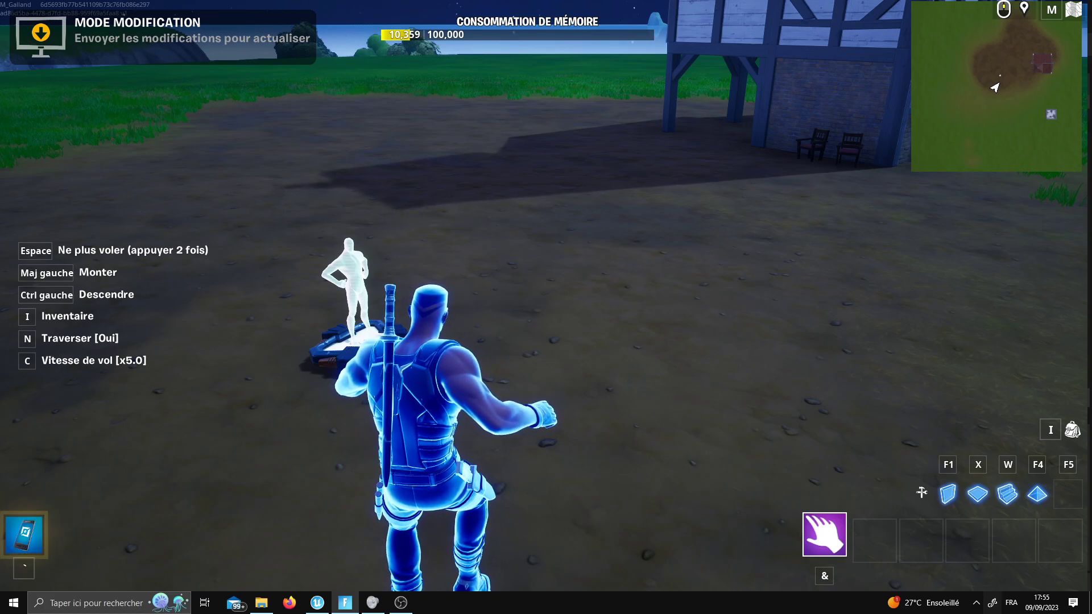
key(w)
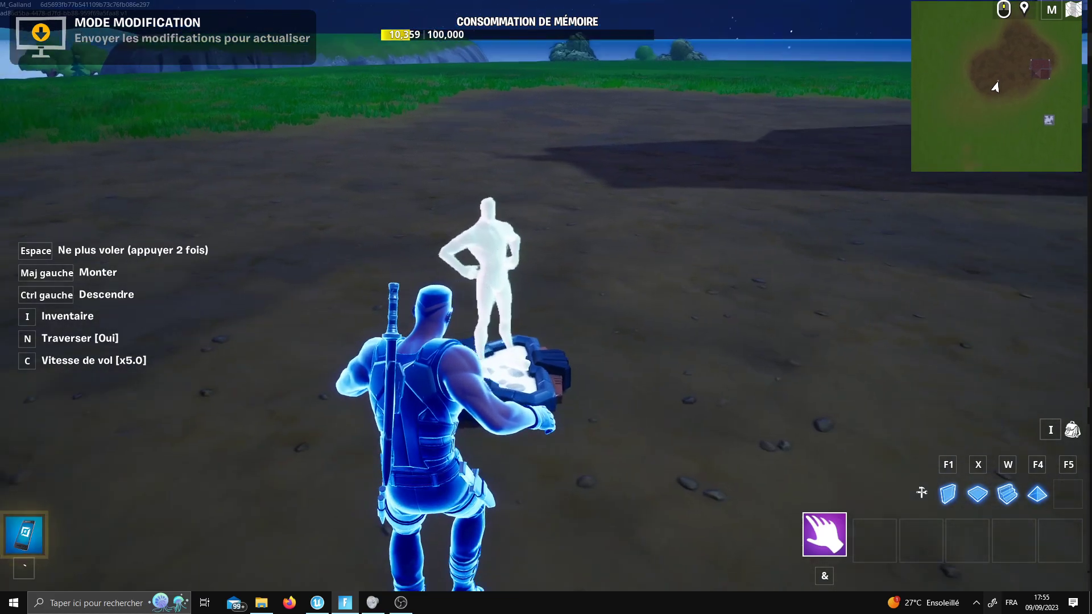
key(e)
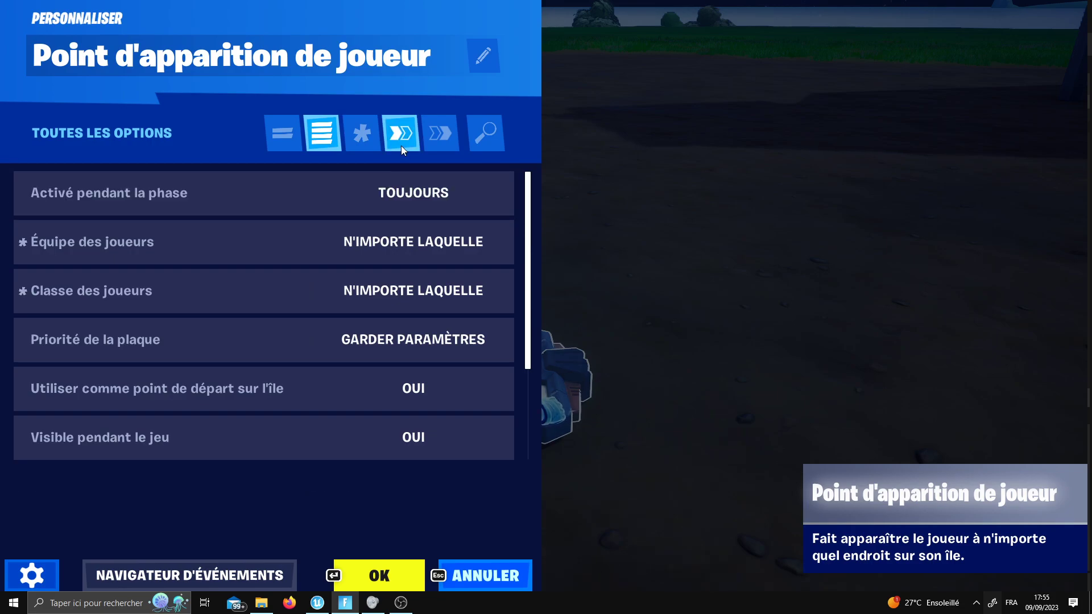
click(401, 142)
click(421, 145)
click(414, 144)
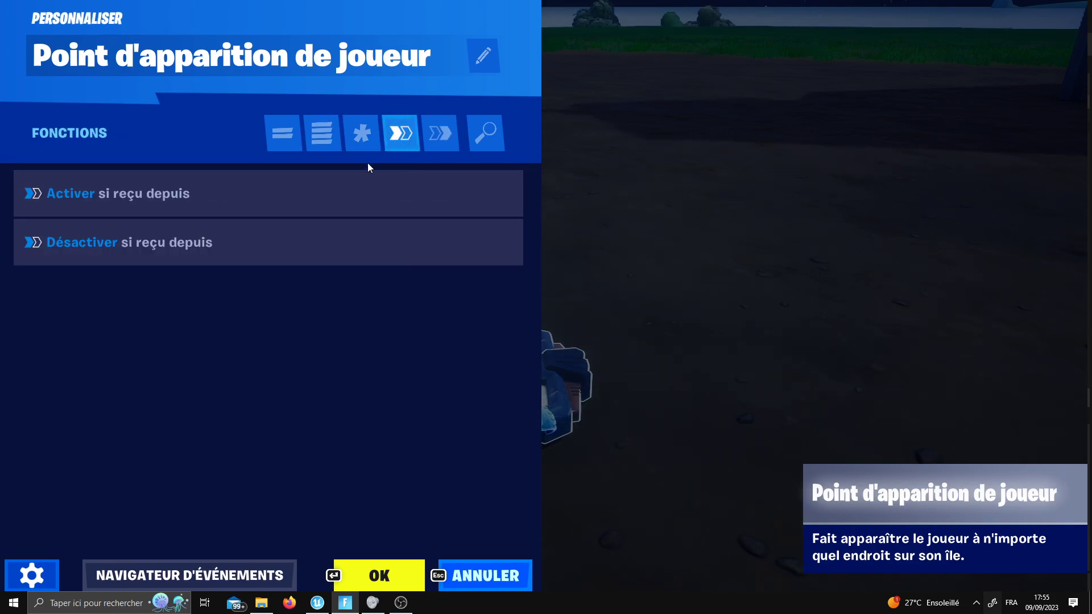
mouse_move(328, 211)
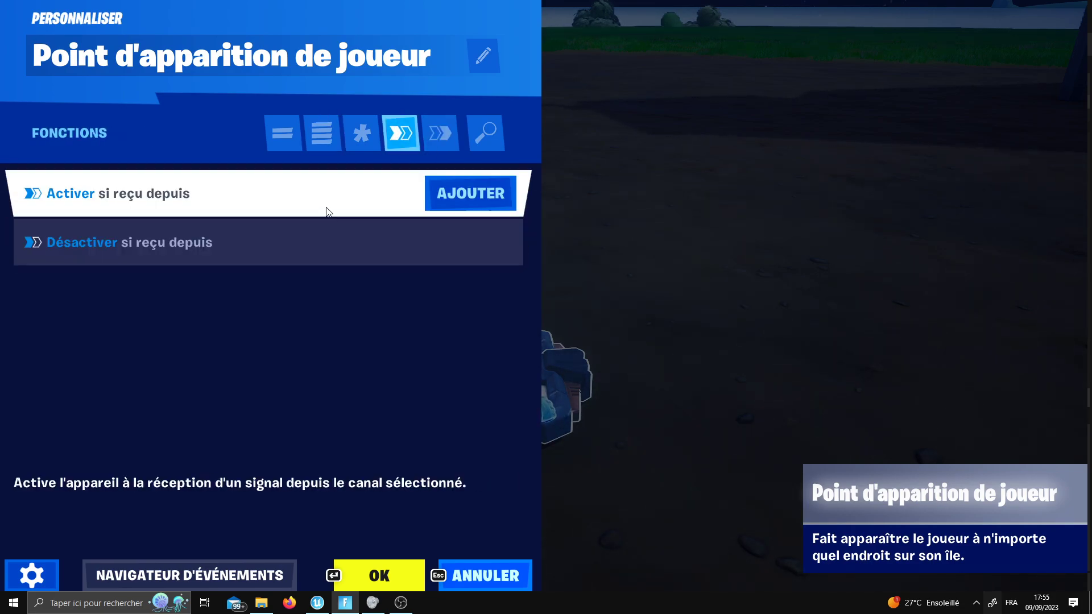
click(439, 145)
key(Escape)
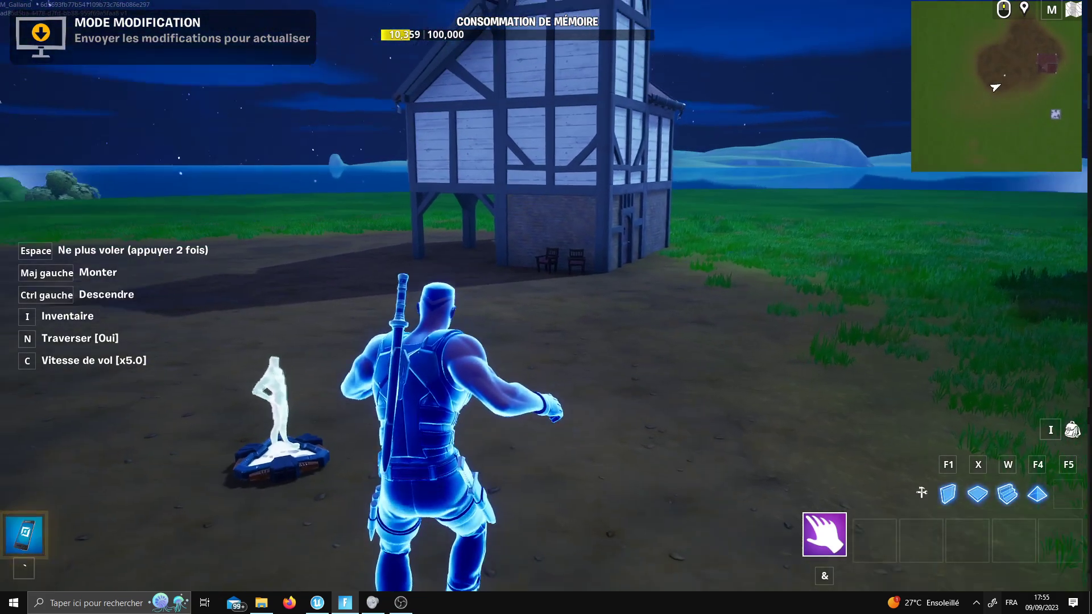
Open the Creative inventory and browse the prefabricated buildings from every category.
key(i)
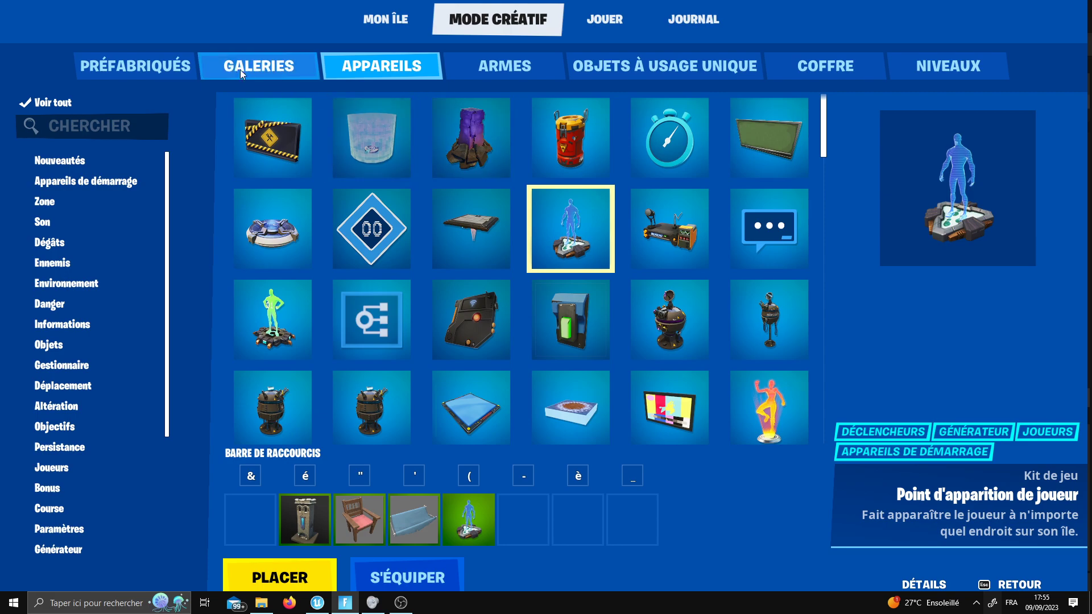
click(173, 69)
click(87, 215)
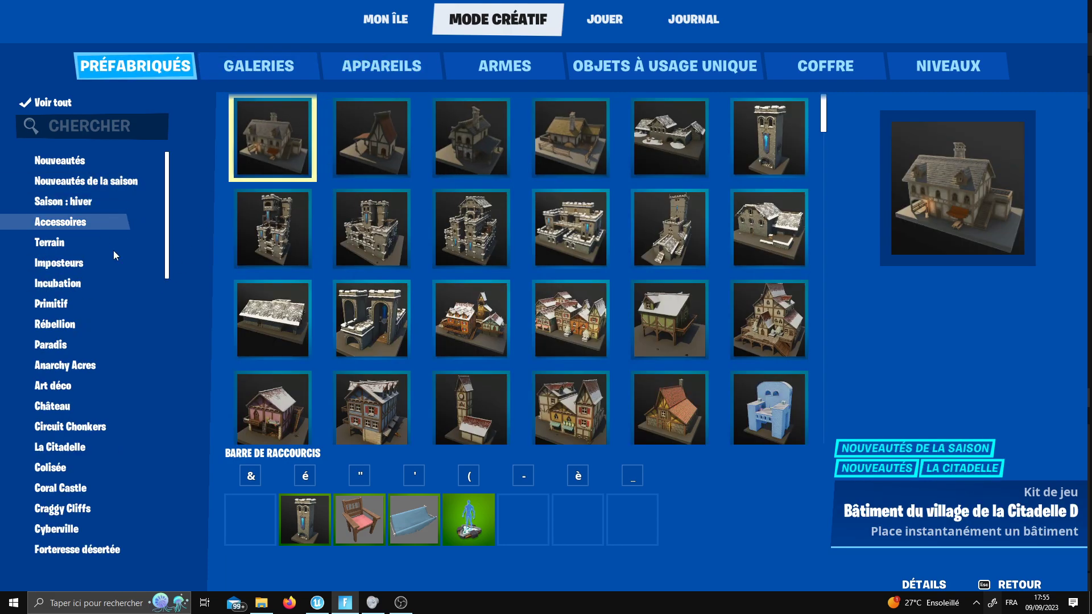
scroll(329, 310, down, 1)
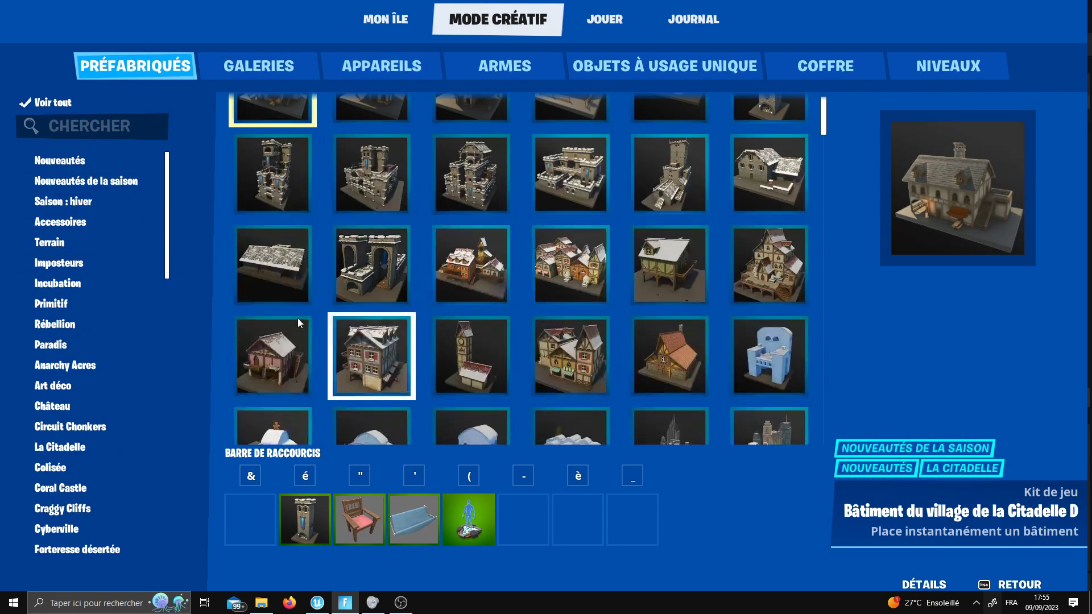
scroll(224, 321, down, 2)
scroll(318, 342, down, 1)
scroll(347, 353, down, 2)
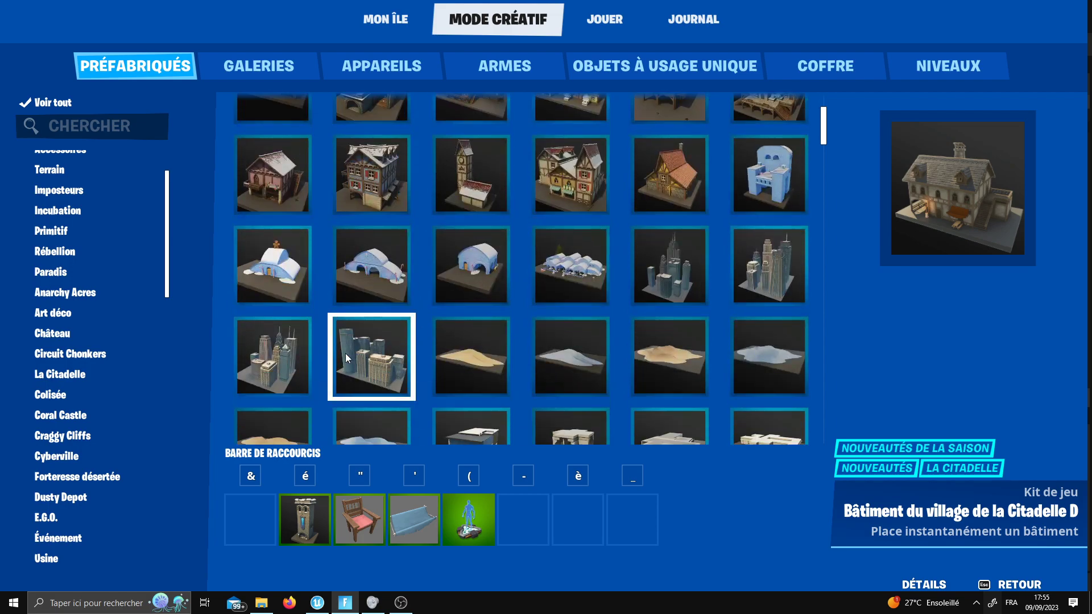
scroll(136, 356, down, 2)
scroll(131, 358, down, 4)
scroll(123, 361, down, 3)
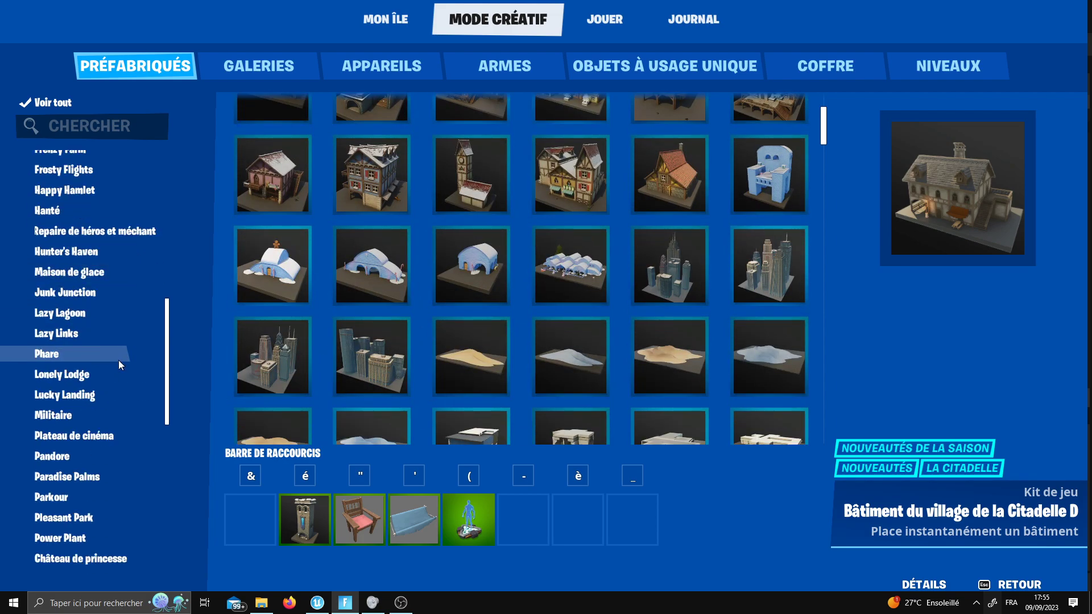
scroll(111, 359, down, 3)
scroll(106, 359, down, 2)
scroll(107, 358, down, 1)
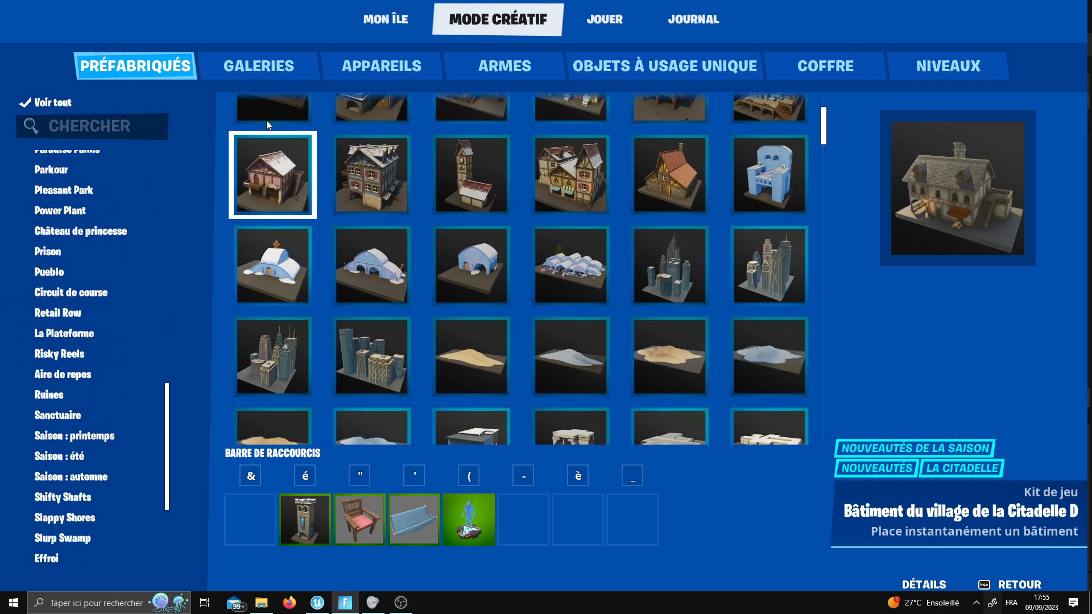
Put the Galerie Bâtiment de village couleur A gallery into hotbar slot 6.
click(250, 67)
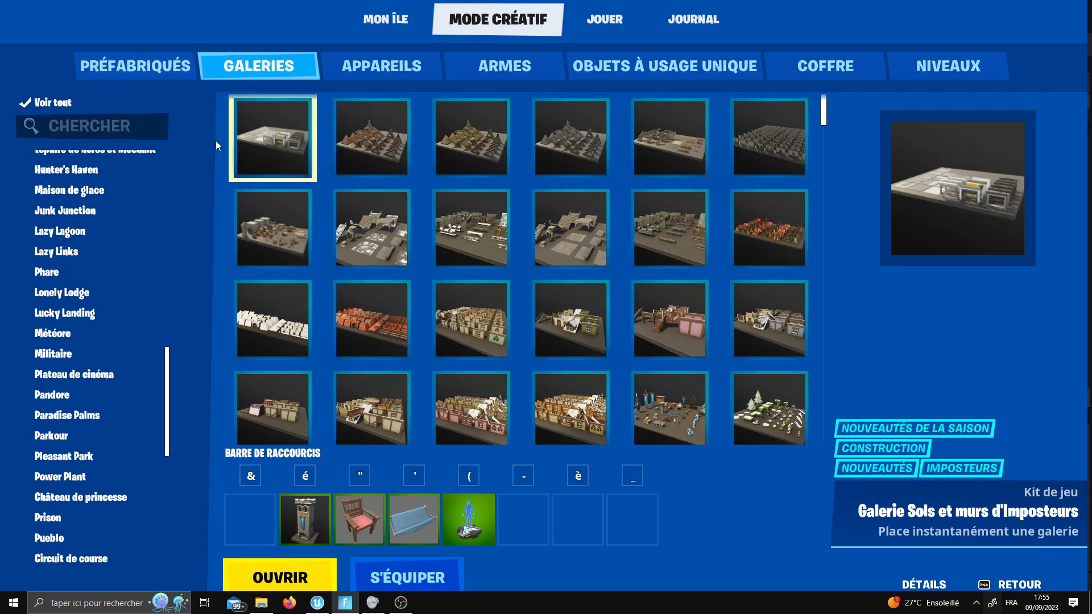
scroll(127, 285, up, 3)
scroll(126, 285, up, 5)
scroll(394, 322, down, 2)
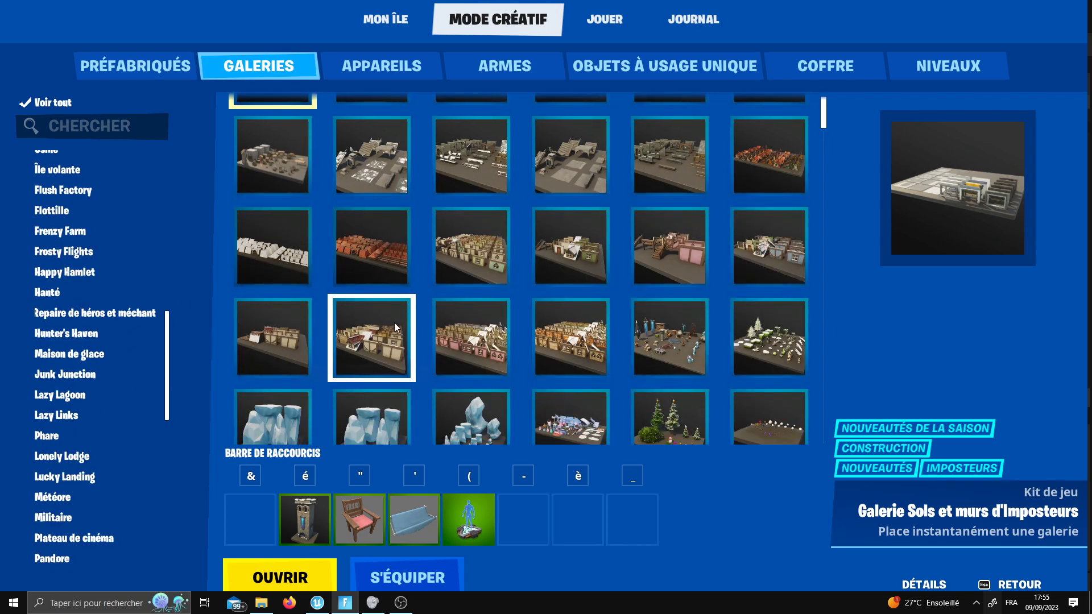
scroll(432, 329, down, 1)
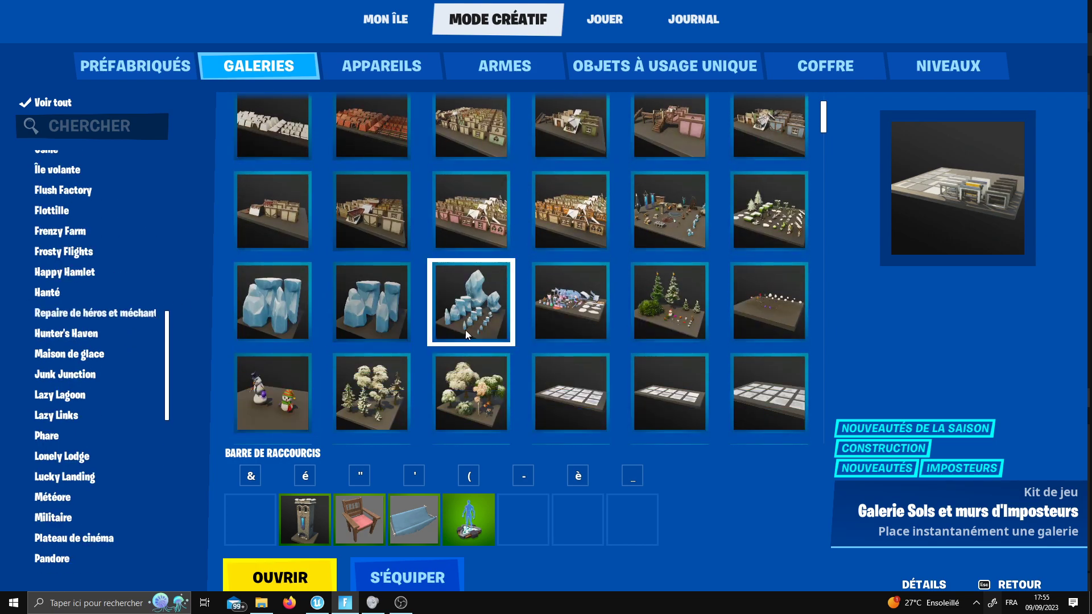
click(579, 248)
click(192, 84)
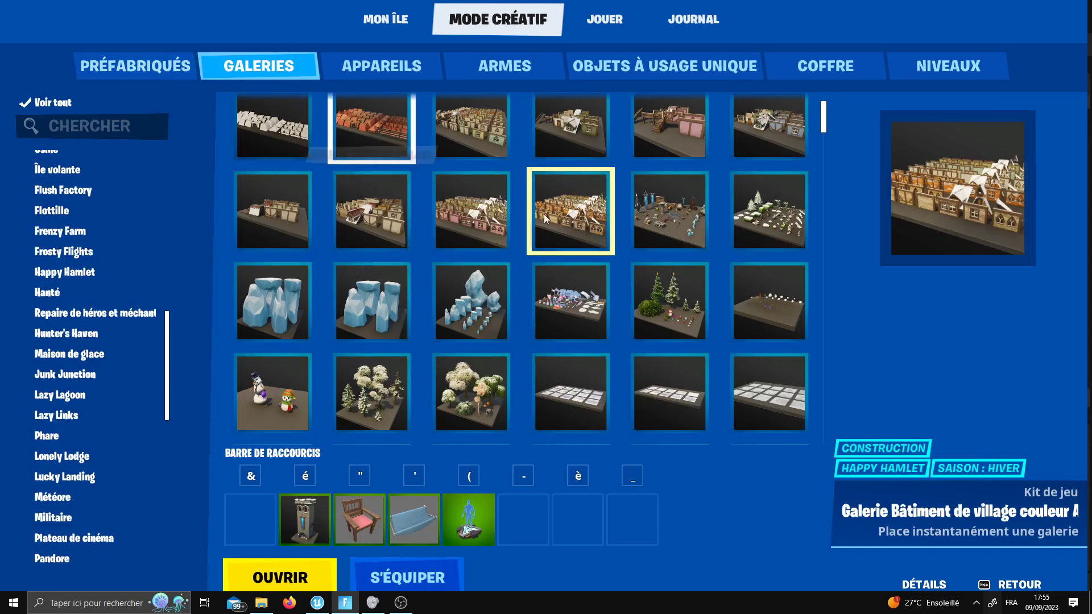
scroll(580, 272, up, 1)
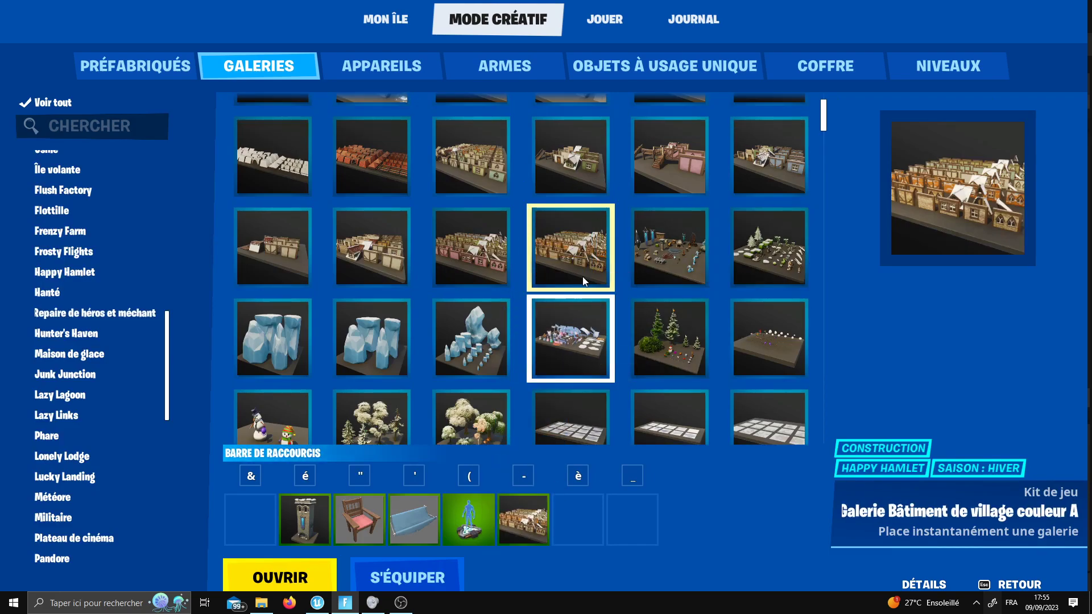
Pick the village building gallery from the inventory and equip it for placing.
key(Escape)
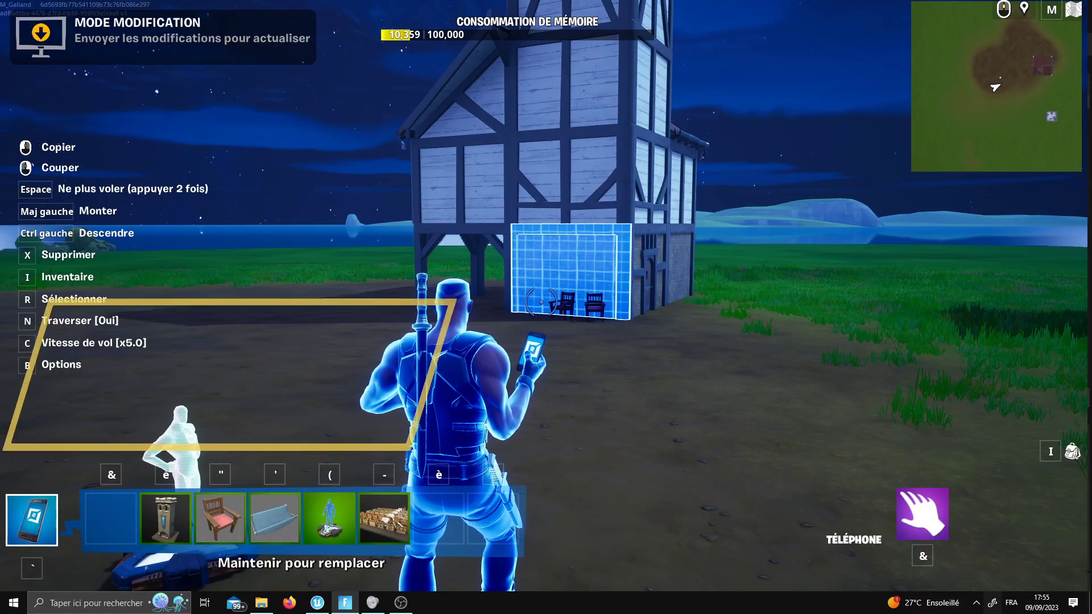
key(i)
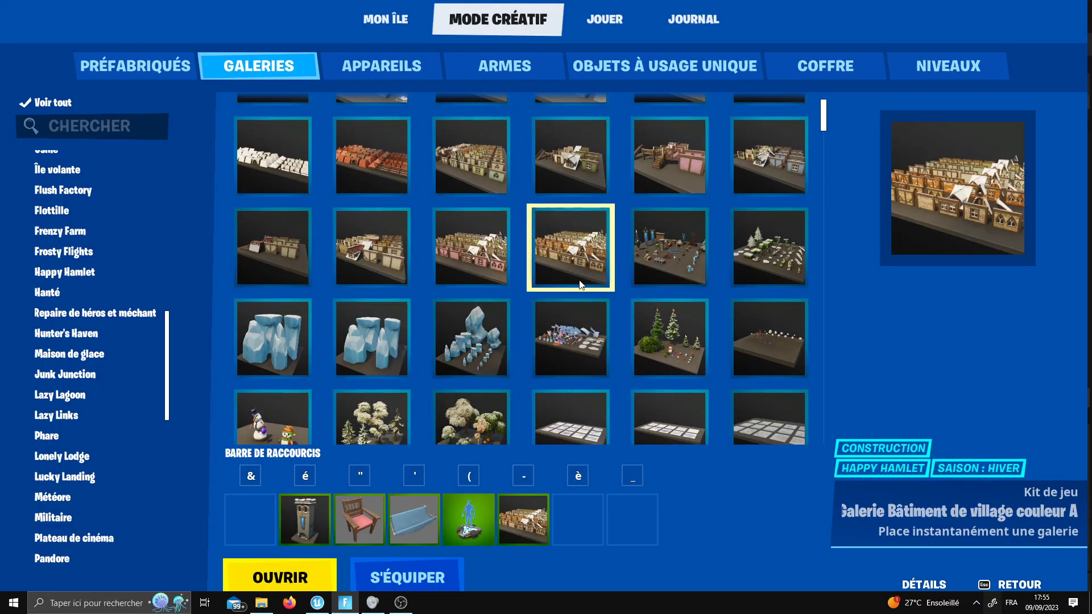
click(580, 284)
key(Escape)
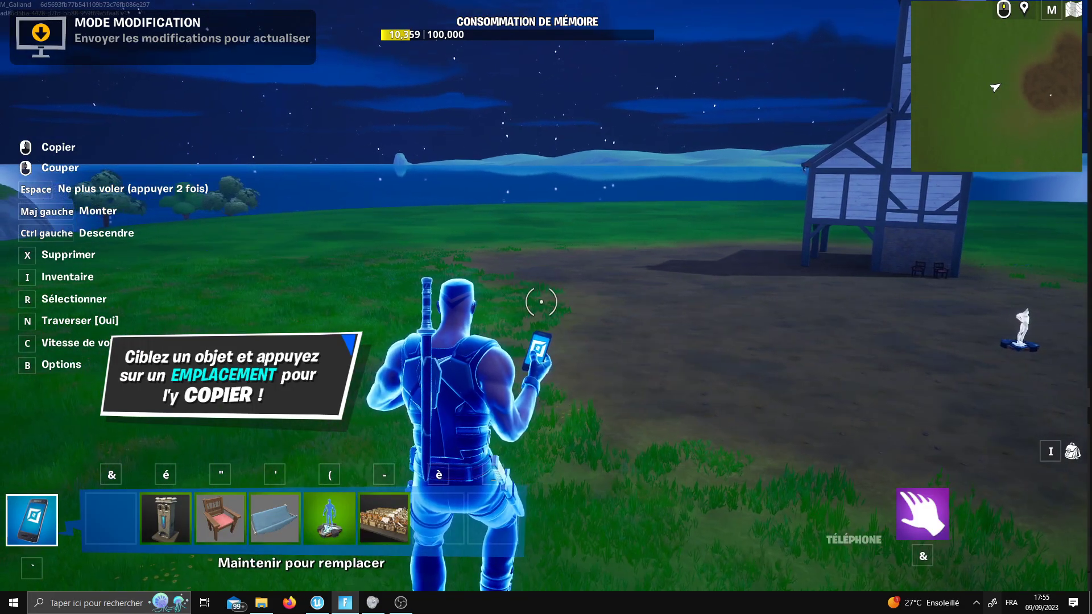
key(minus)
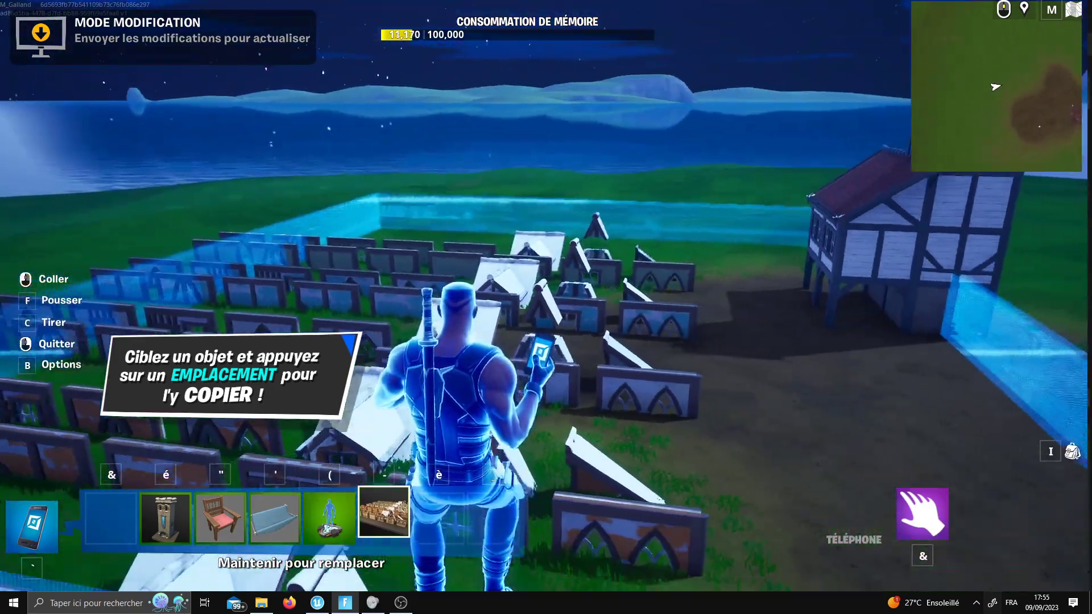
Fly over the village gallery's rows of walls to see them beside the clock tower.
key(z)
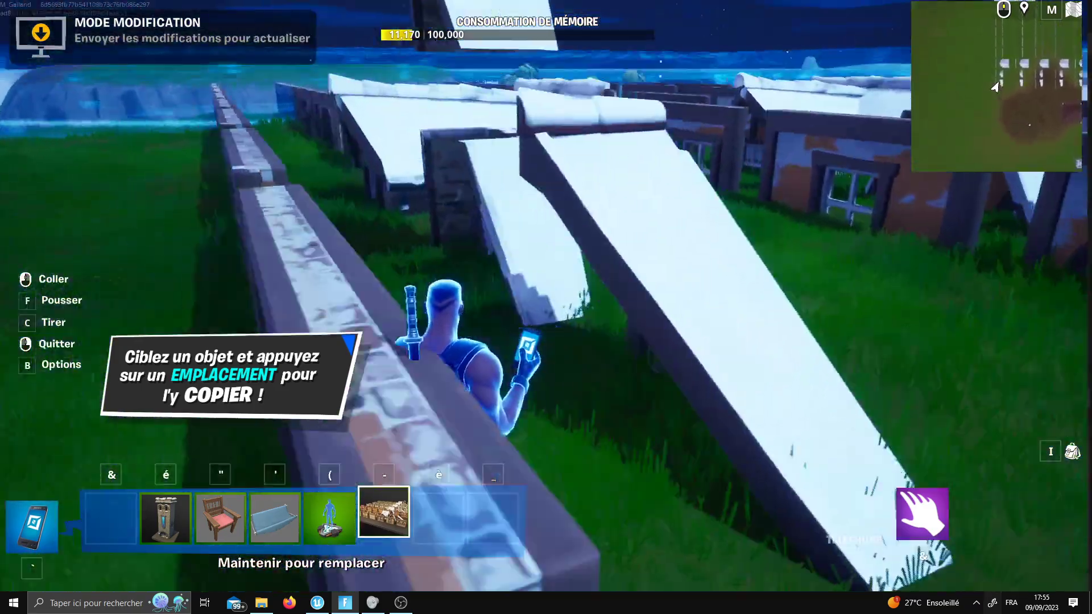
key(s)
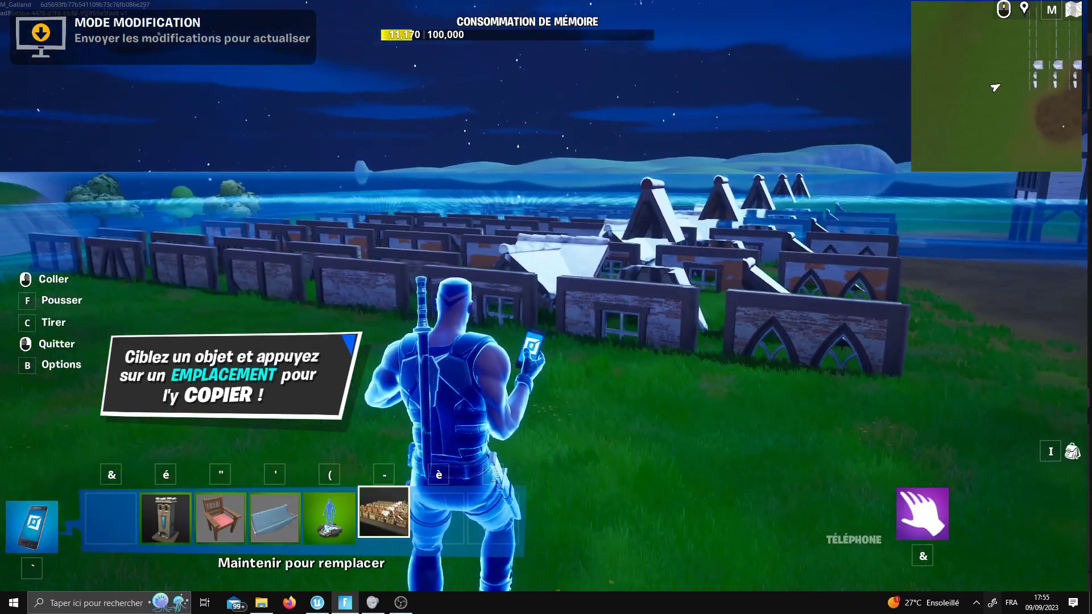
key(z)
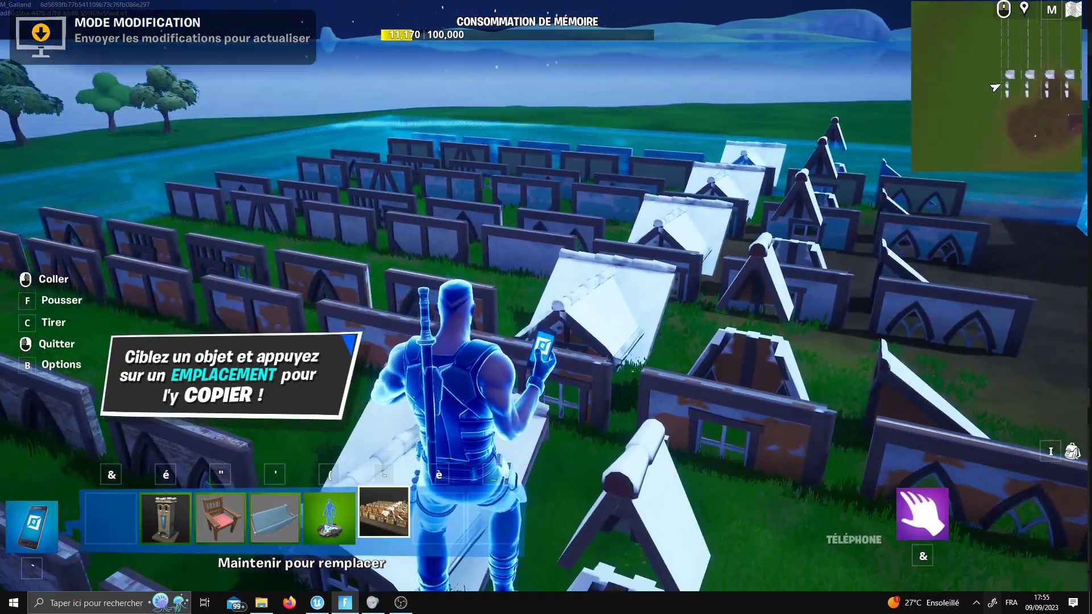
key(z)
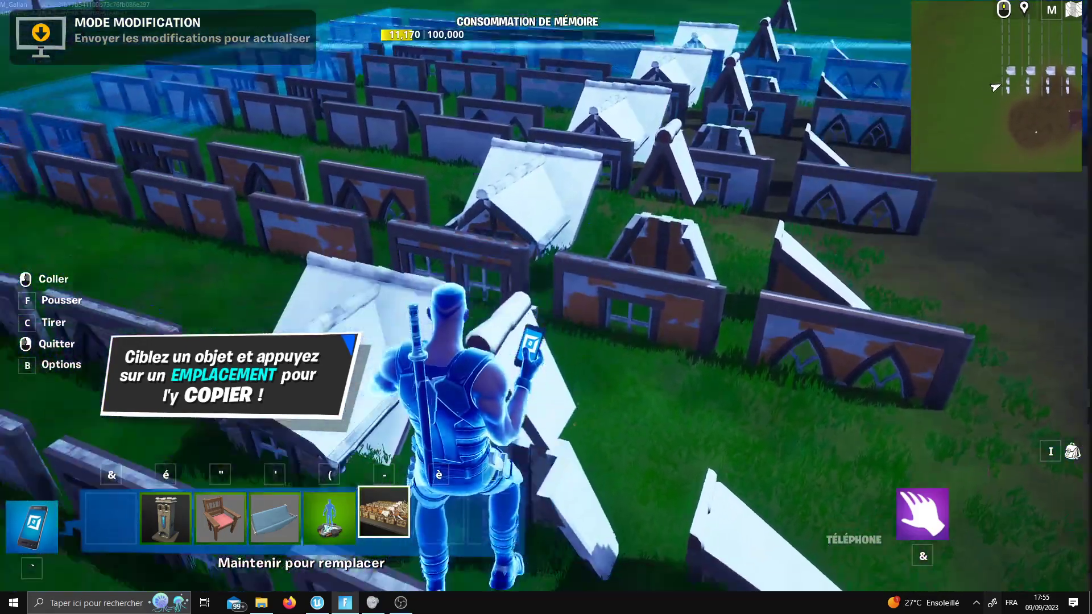
key(i)
key(Escape)
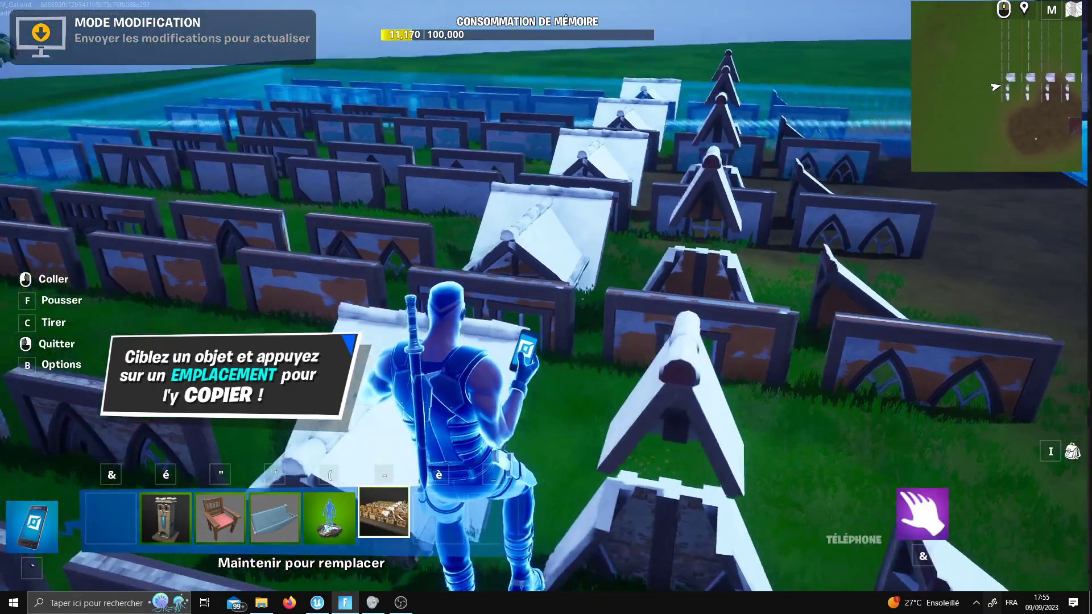
key(d)
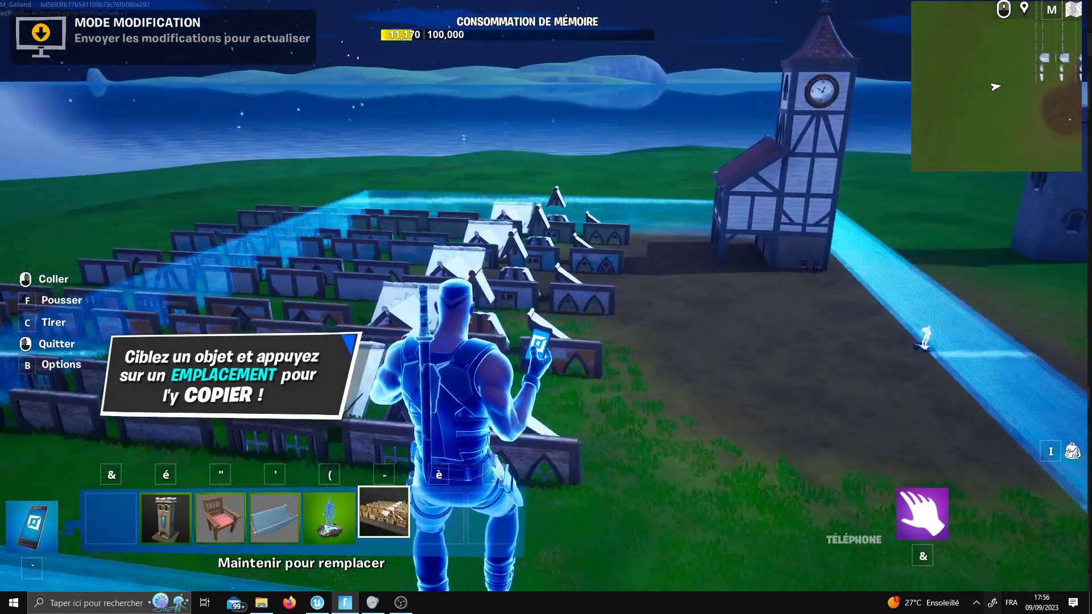
Switch to the Unreal Editor window and back to the Fortnite game.
key(super)
click(318, 602)
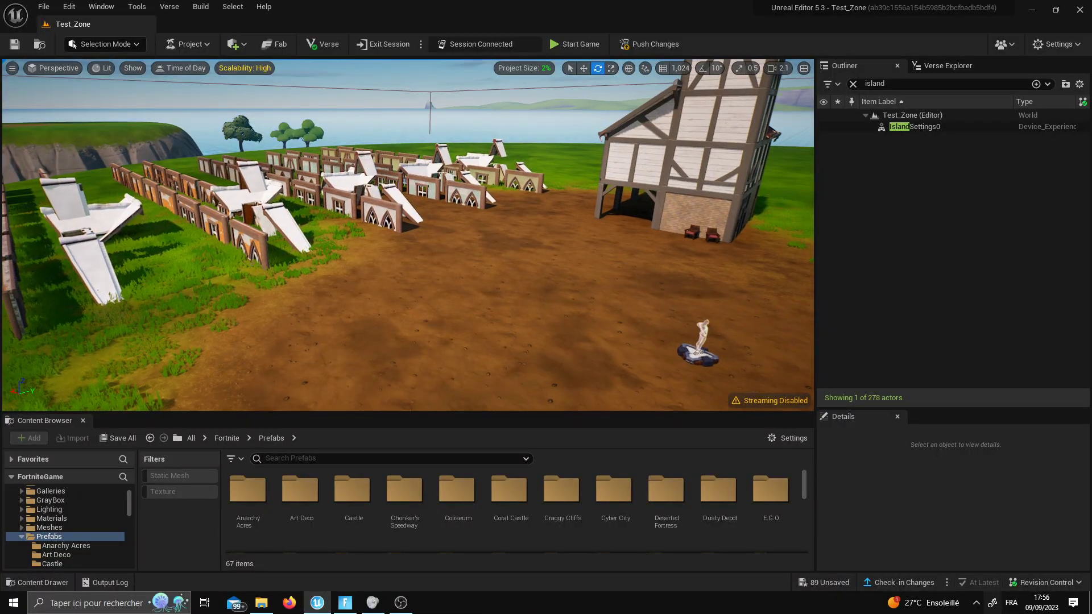
click(352, 606)
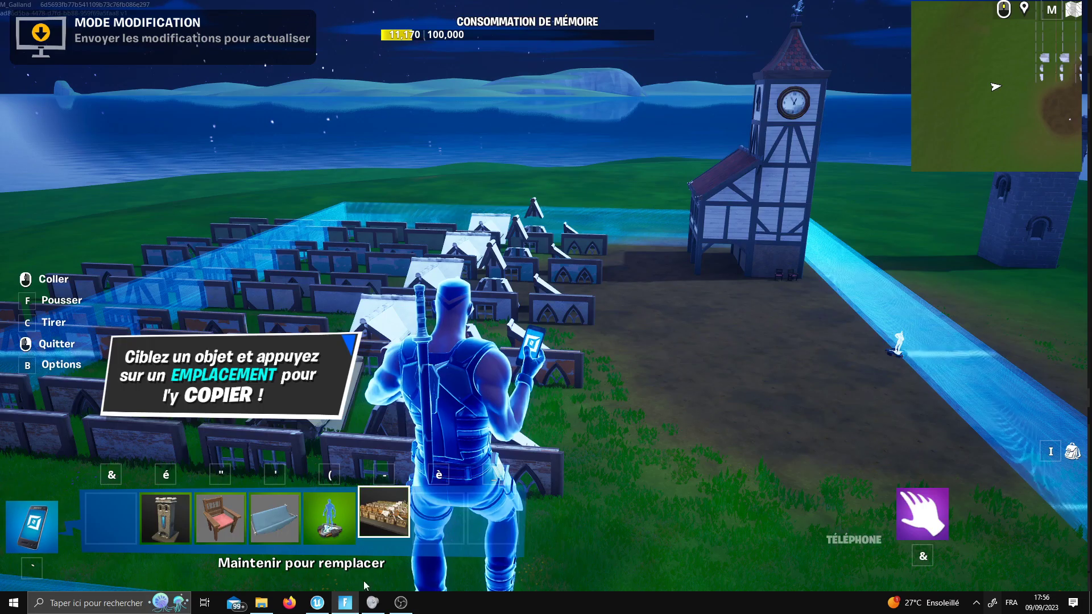
Pick the Liane de glisse grind rail from the devices and place it on the grass.
key(Tab)
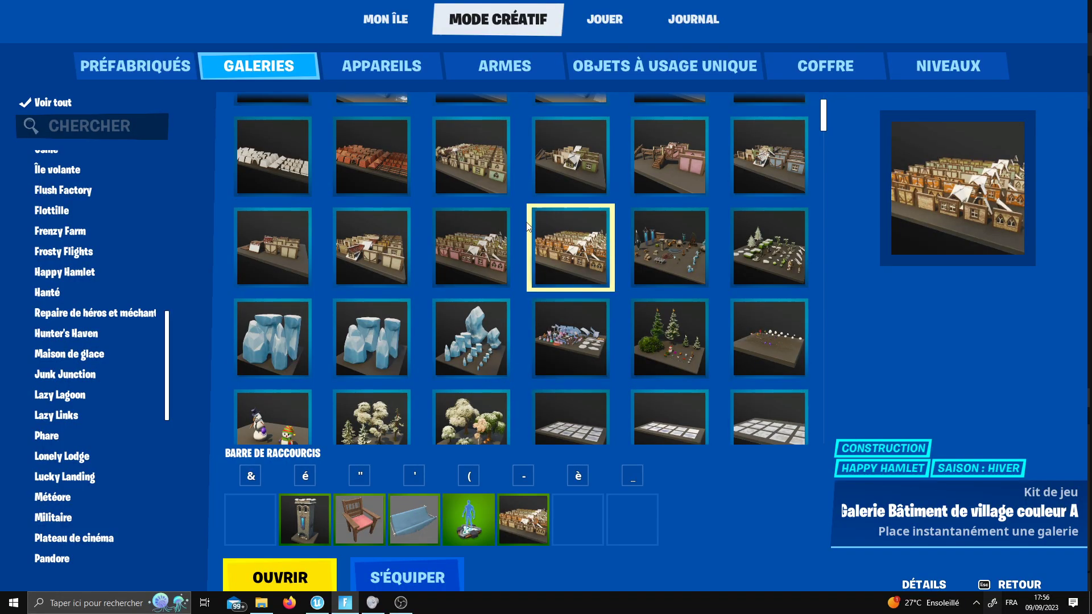
key(e)
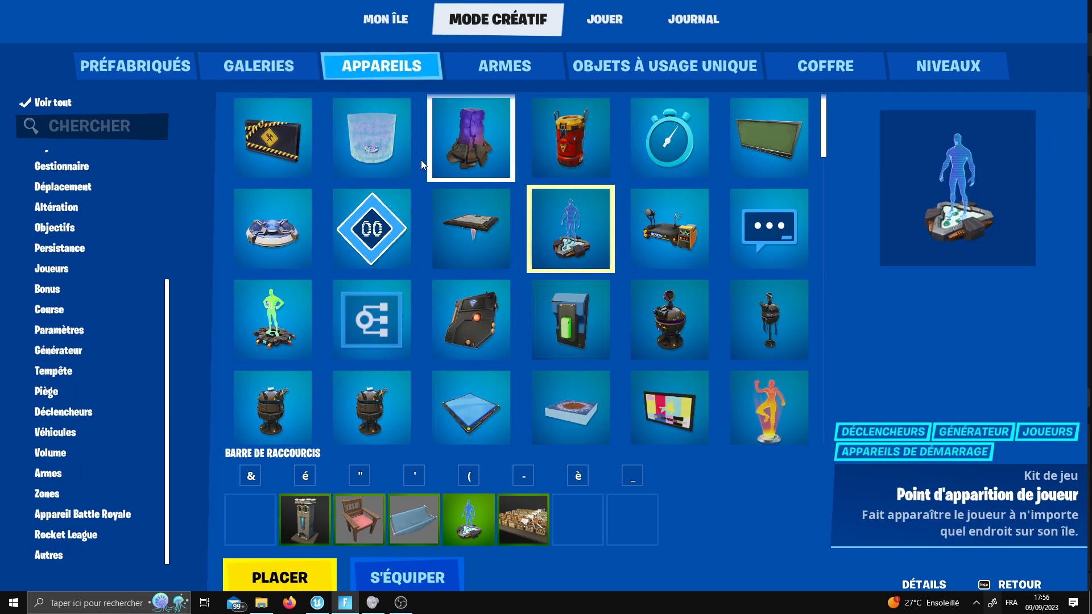
drag(825, 150, 812, 438)
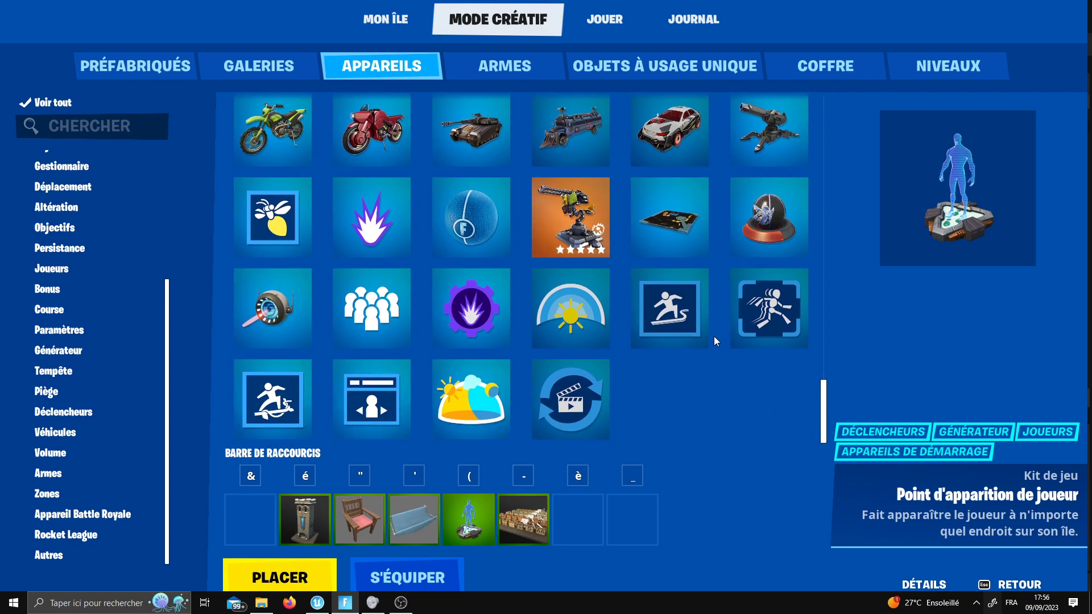
click(274, 410)
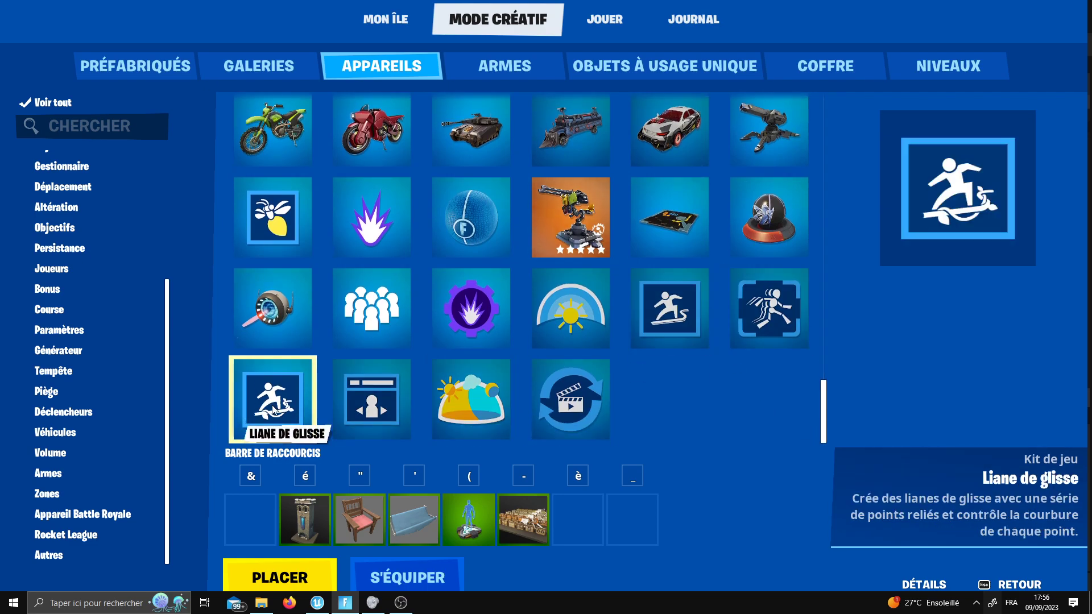
click(280, 577)
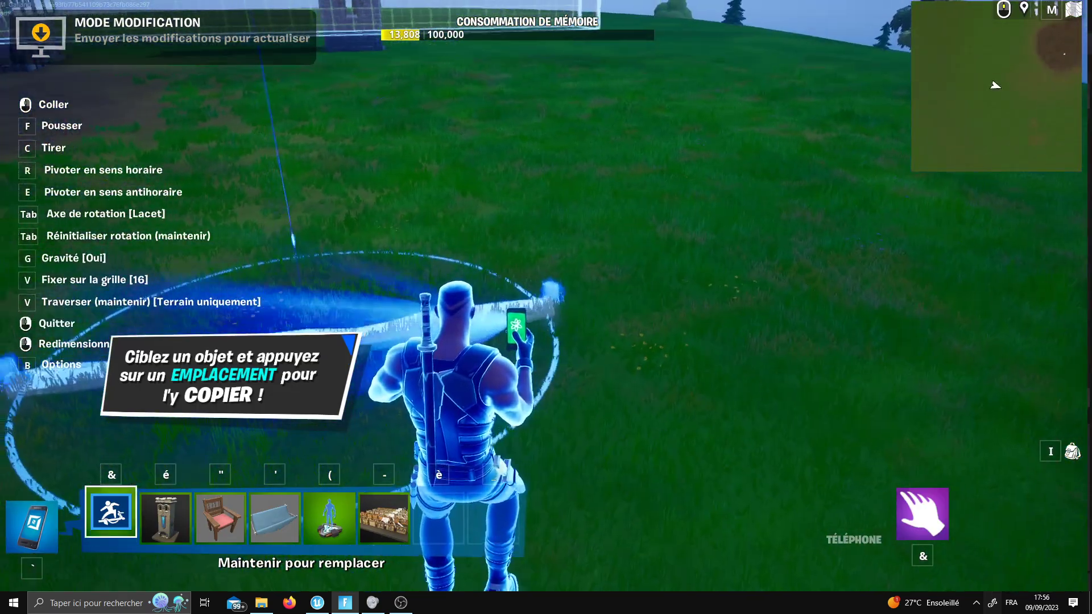
click(546, 307)
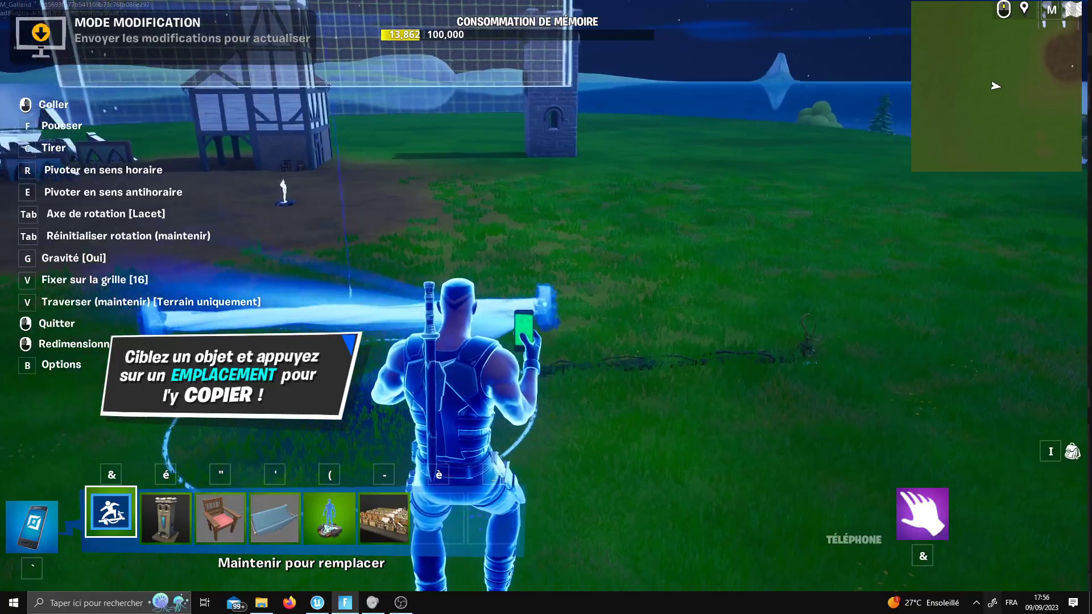
key(i)
key(i)
key(ampersand)
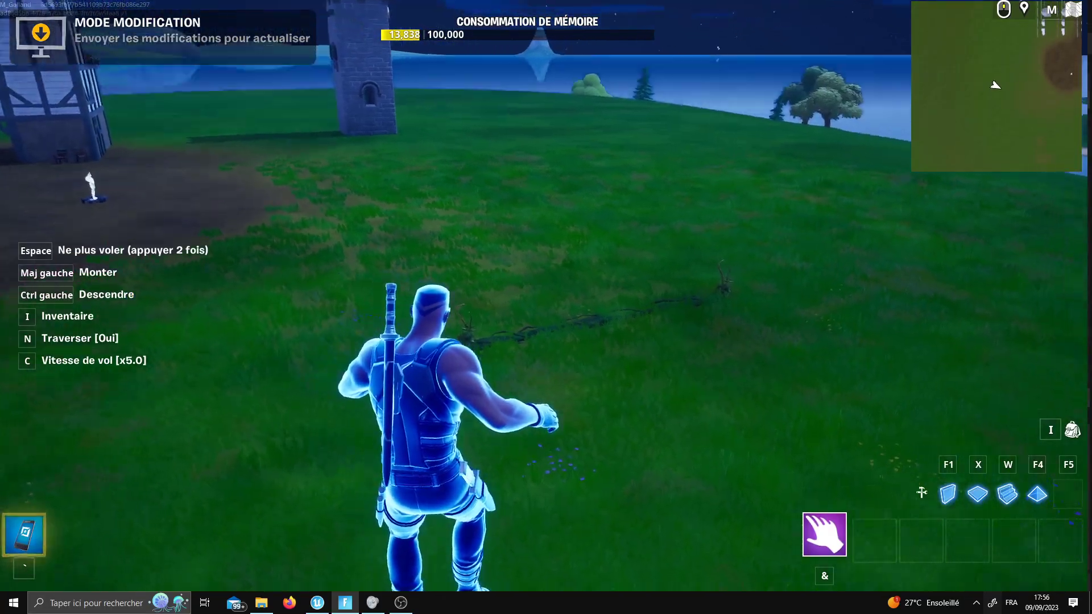
key(super)
Select the placed grind rail in Unreal Editor and raise it higher off the ground.
click(327, 607)
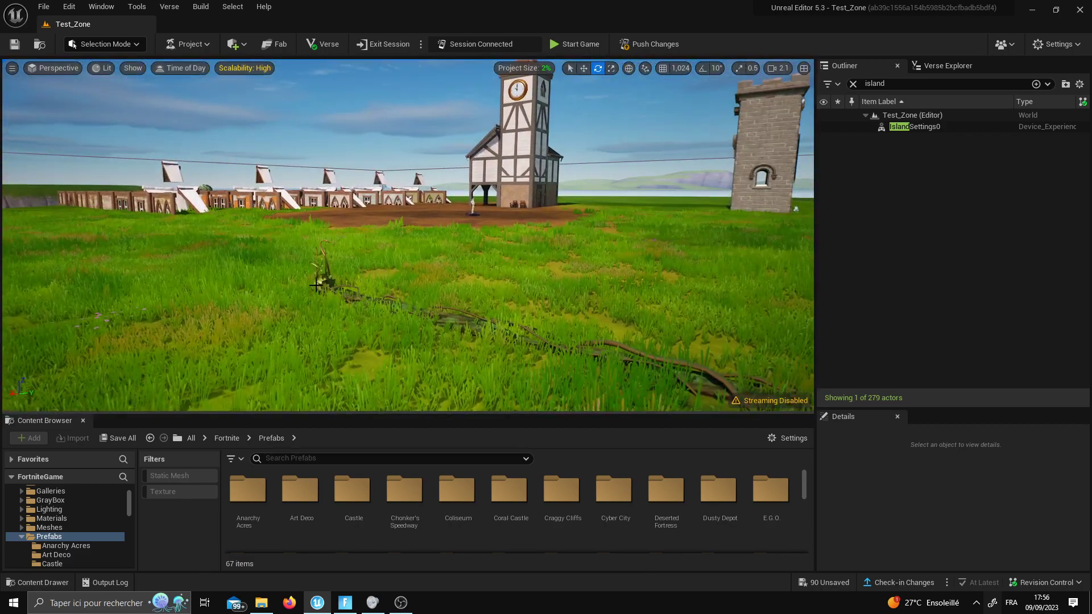
click(487, 310)
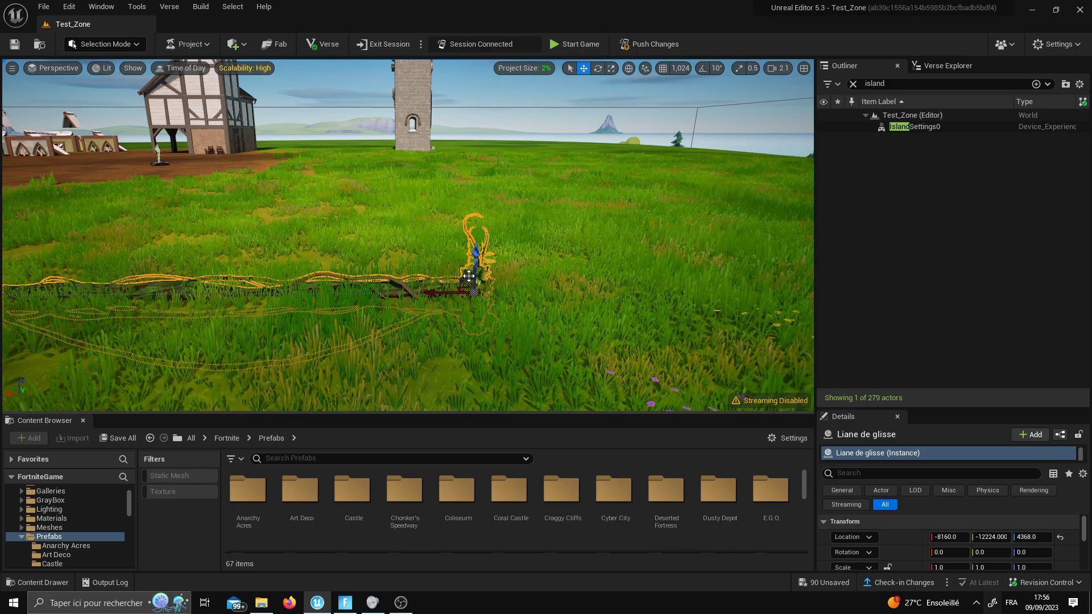
key(f)
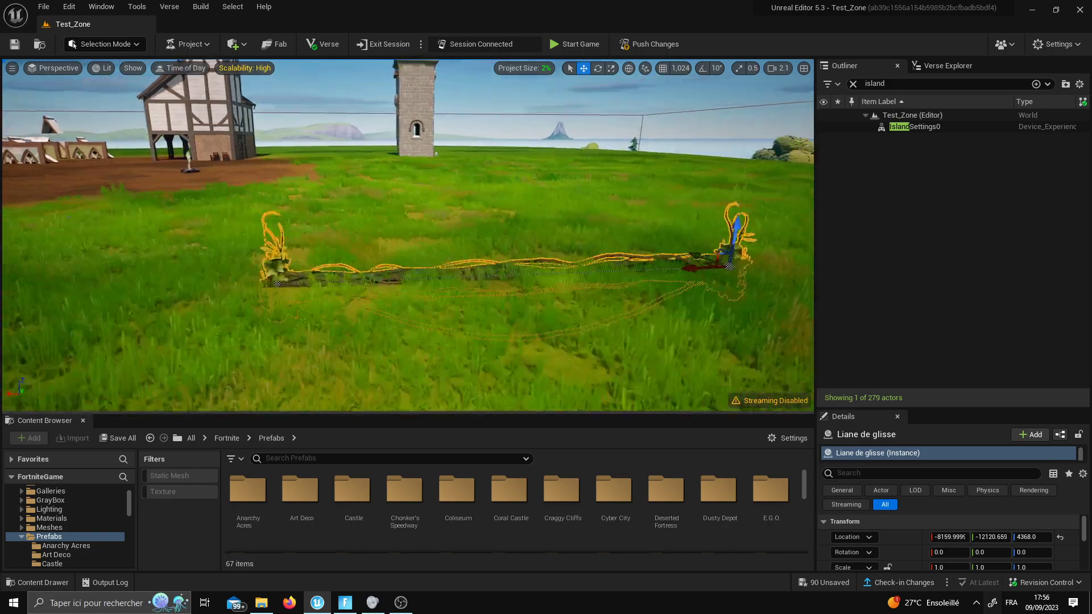
right_drag(457, 263, 513, 232)
drag(513, 231, 513, 219)
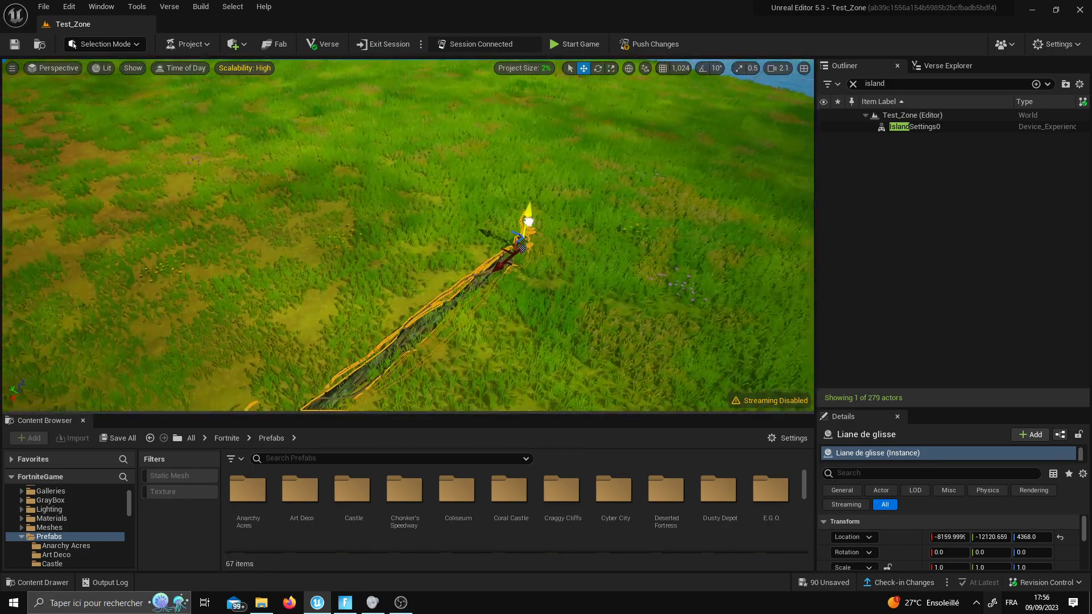
right_drag(513, 219, 456, 205)
scroll(453, 222, up, 3)
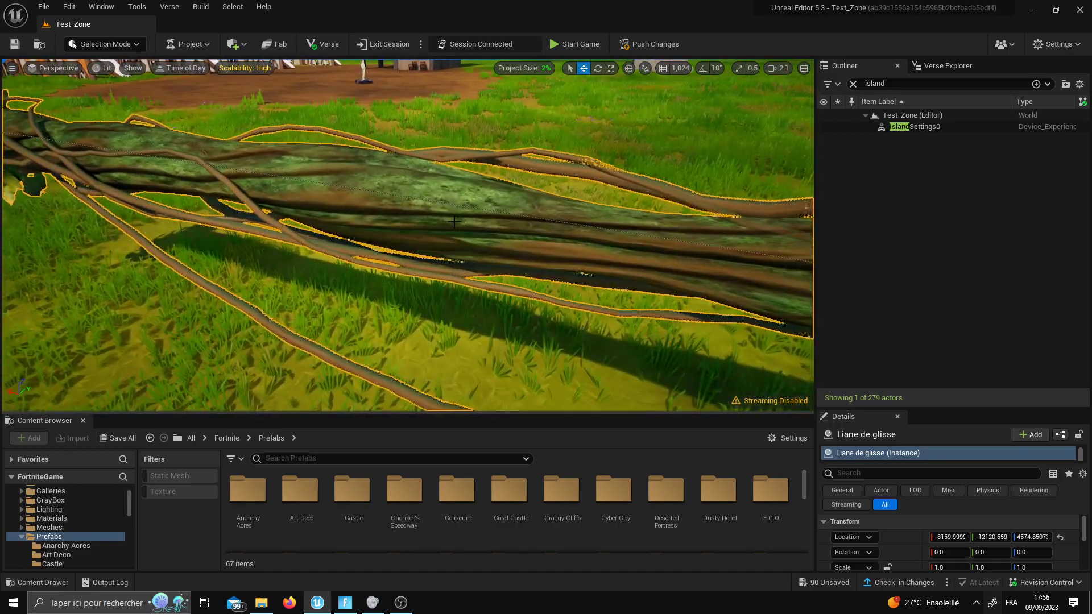
scroll(564, 225, down, 5)
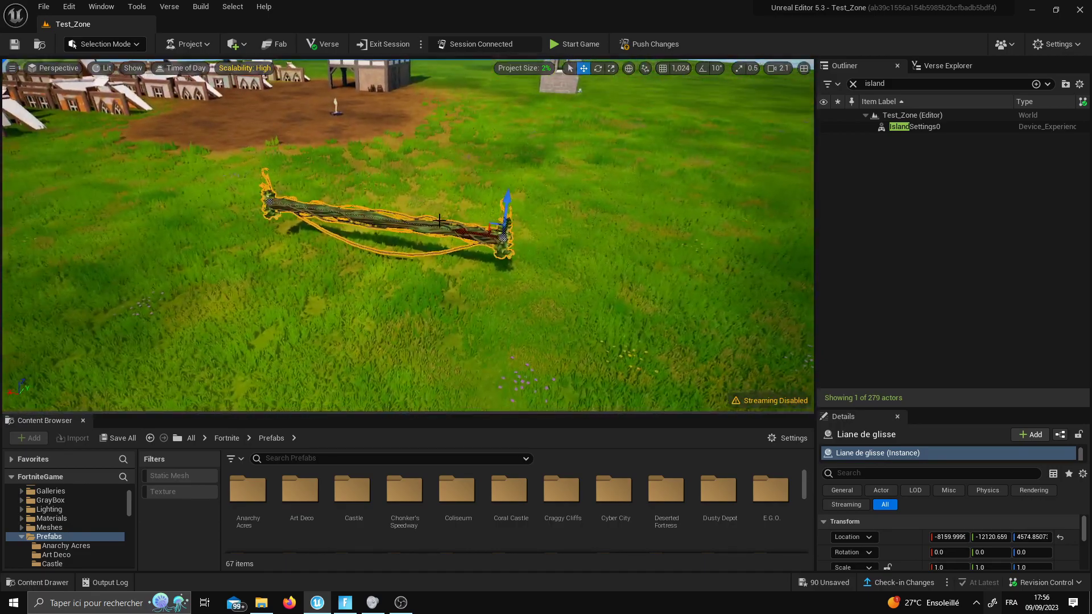
Add two spline points, bend the rail, and pull its end far across the hill.
right_click(430, 227)
click(462, 251)
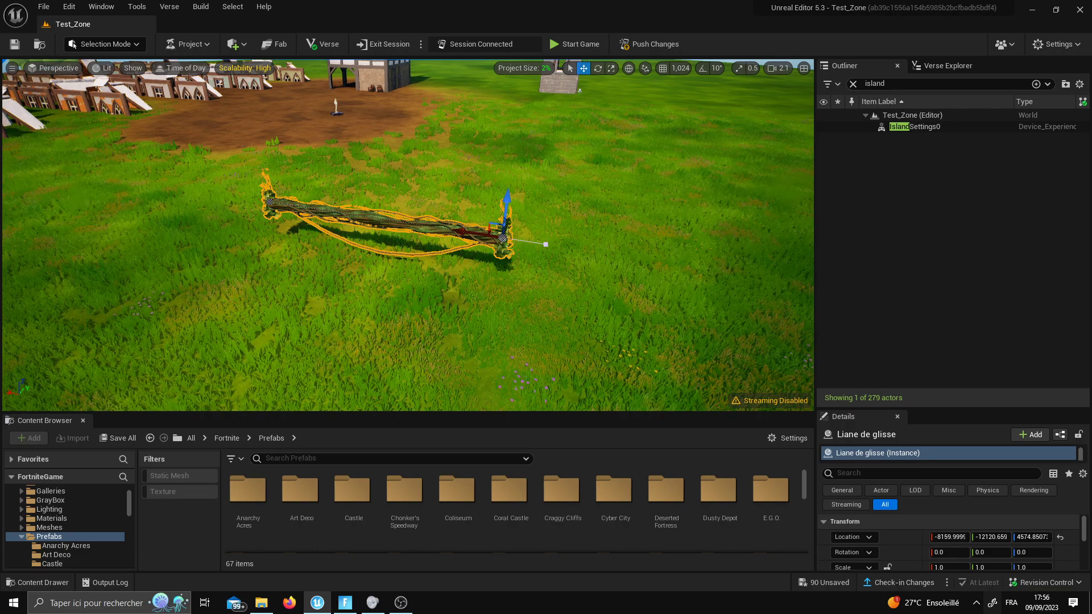
right_click(401, 225)
click(463, 250)
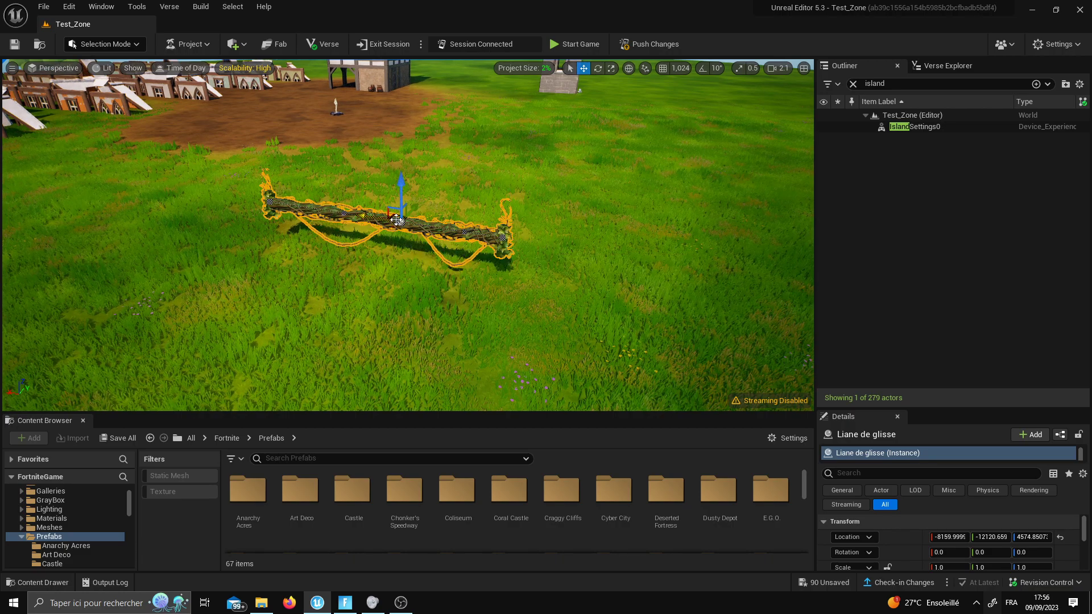
drag(373, 230, 387, 203)
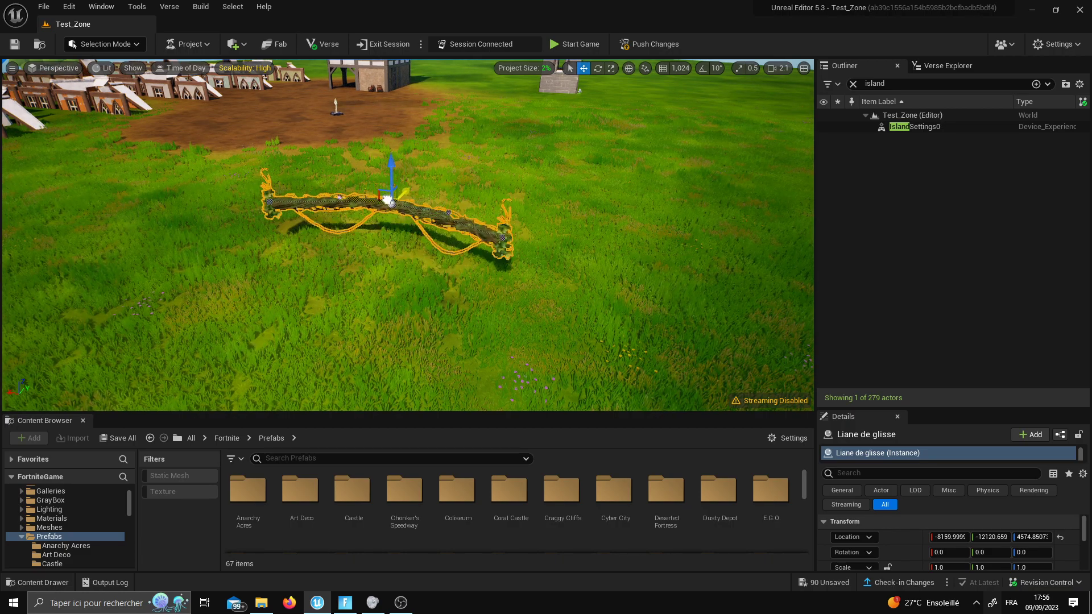
drag(477, 236, 757, 245)
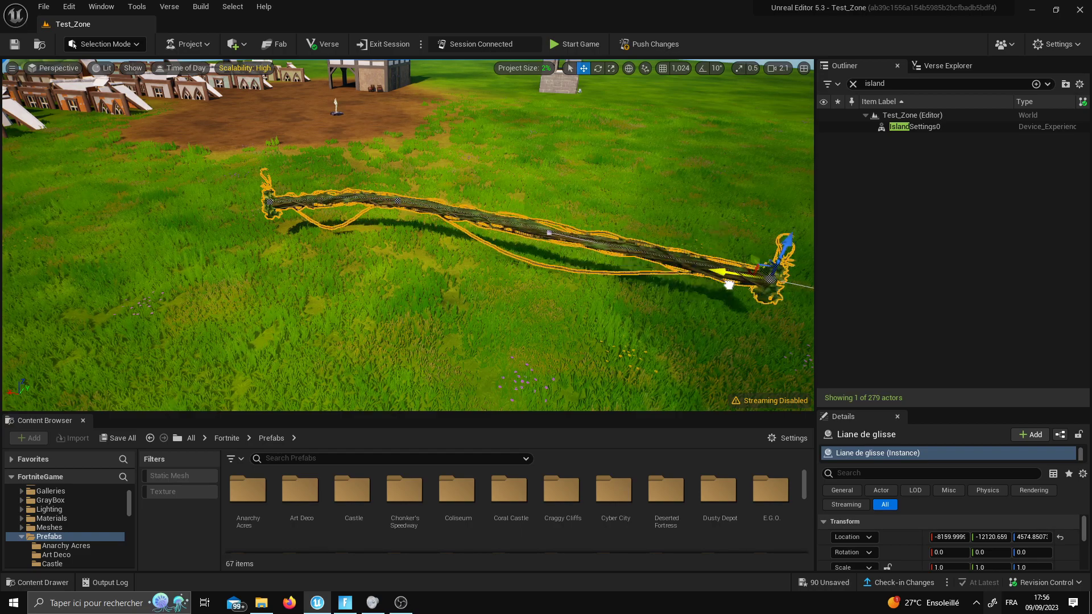
scroll(518, 226, down, 5)
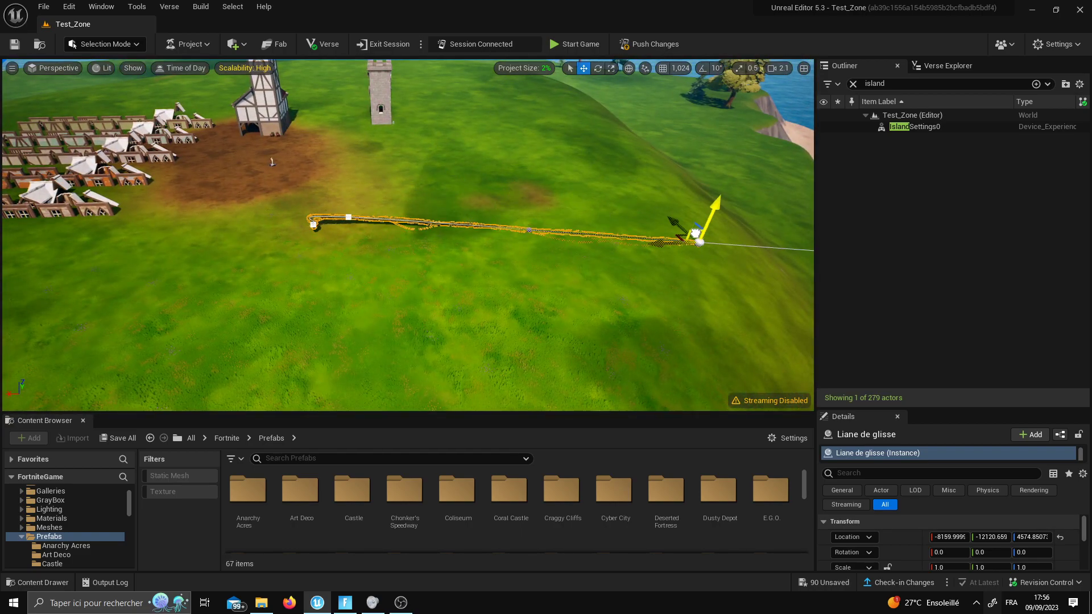
key(ctrl+z)
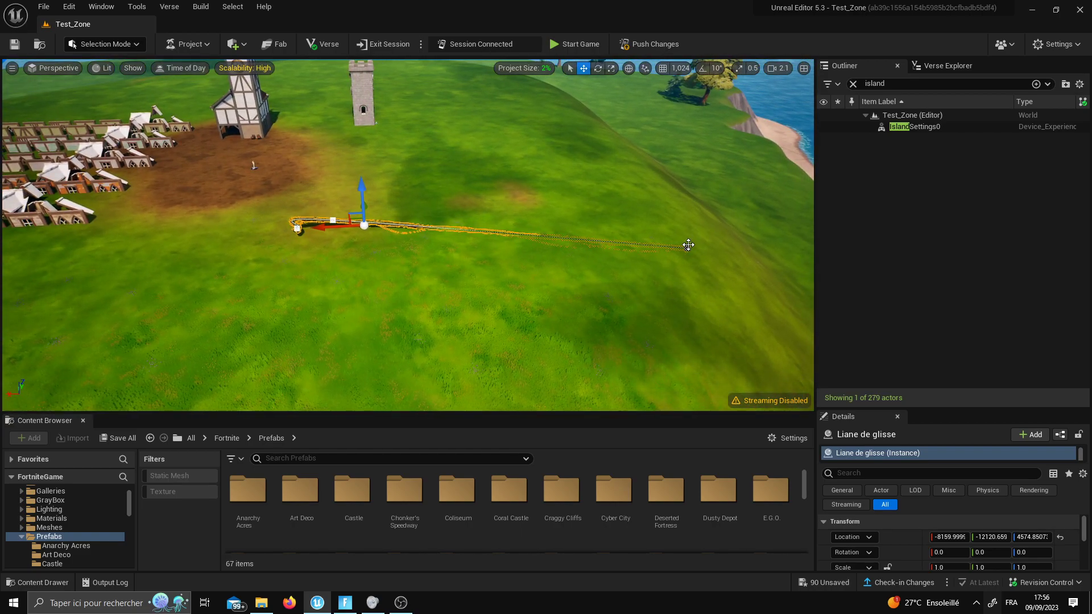
right_drag(689, 244, 645, 237)
click(380, 226)
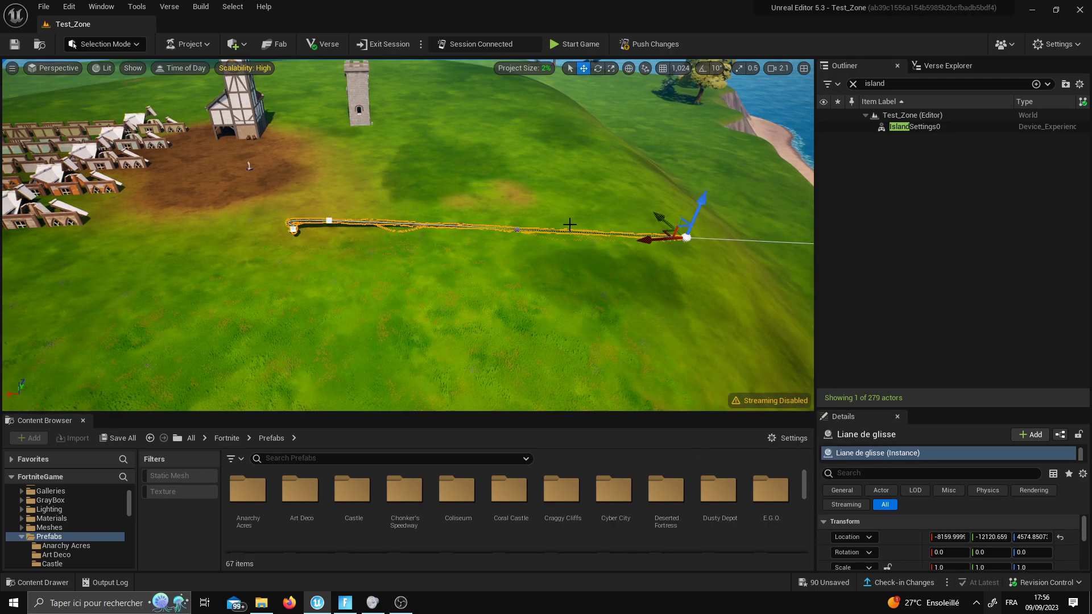
right_drag(516, 216, 516, 216)
Add one more spline point, view the S-curved rail toward the buildings, then return to Fortnite.
right_click(516, 216)
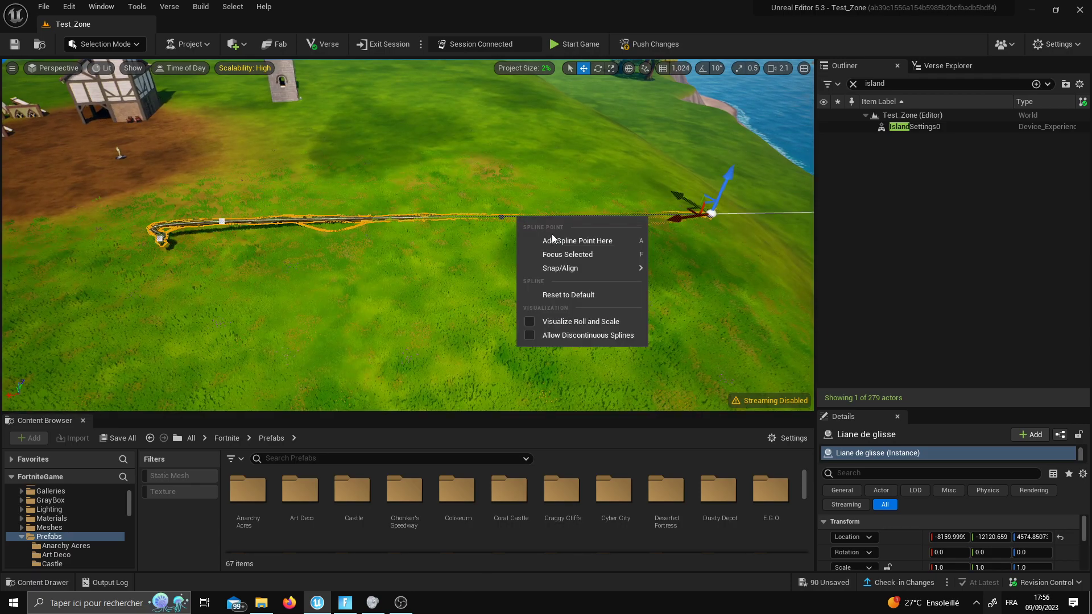
click(552, 234)
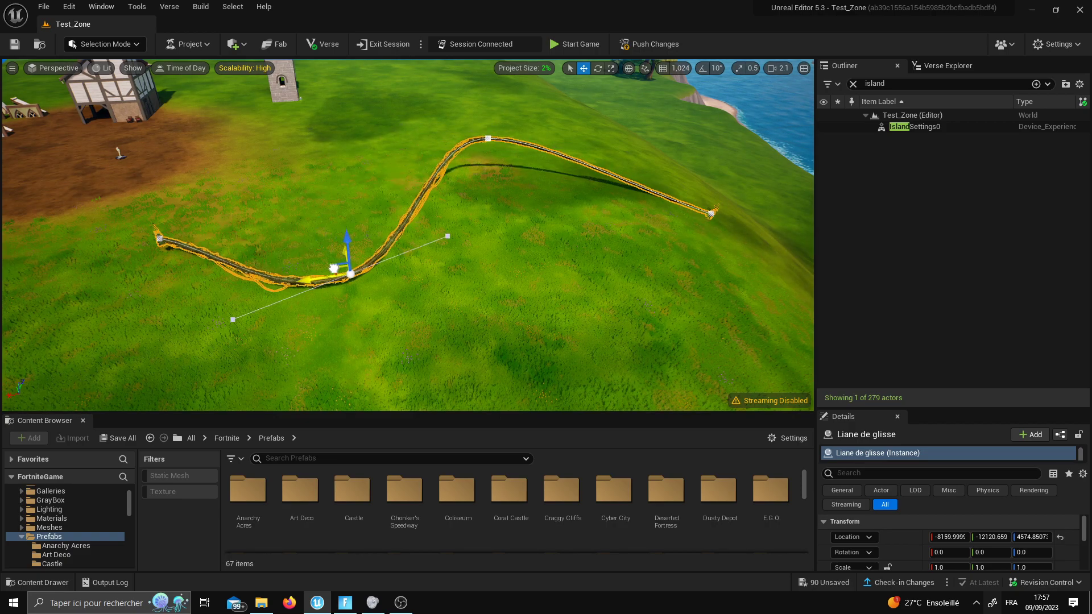
click(488, 137)
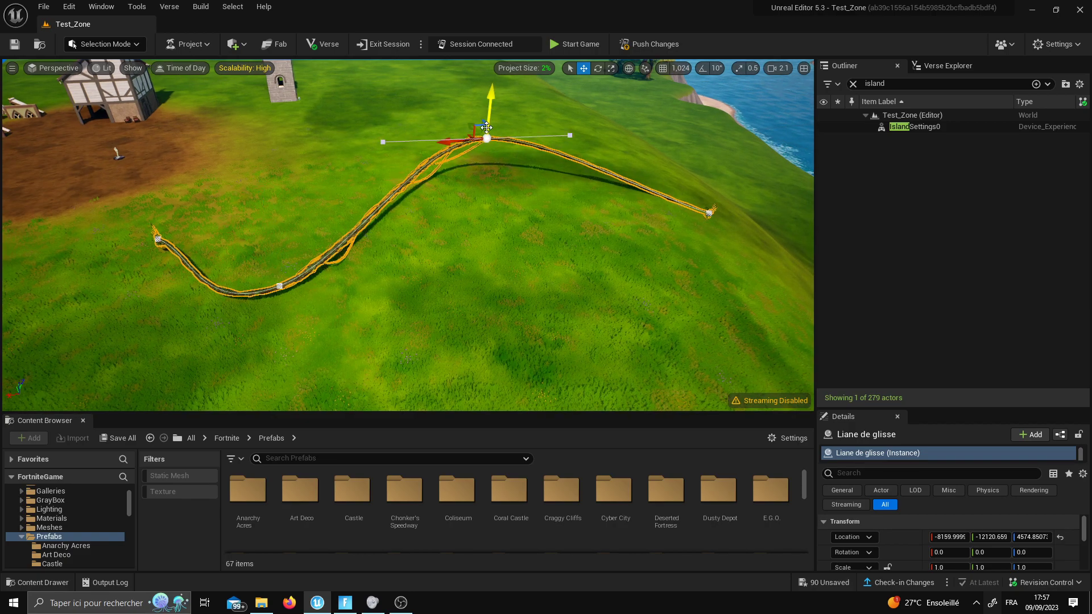
right_drag(512, 115, 456, 298)
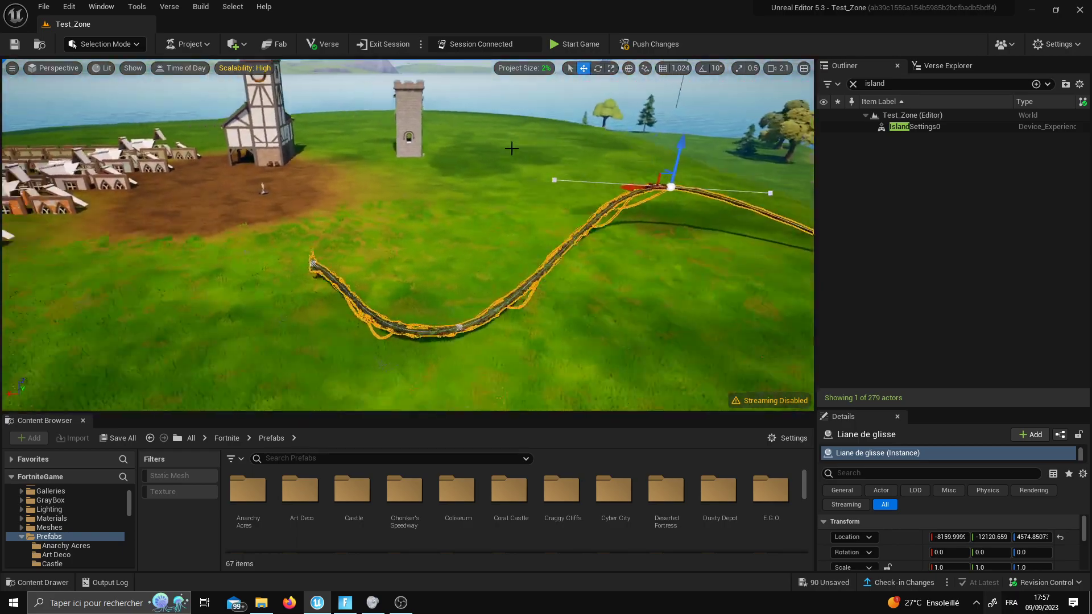
click(354, 611)
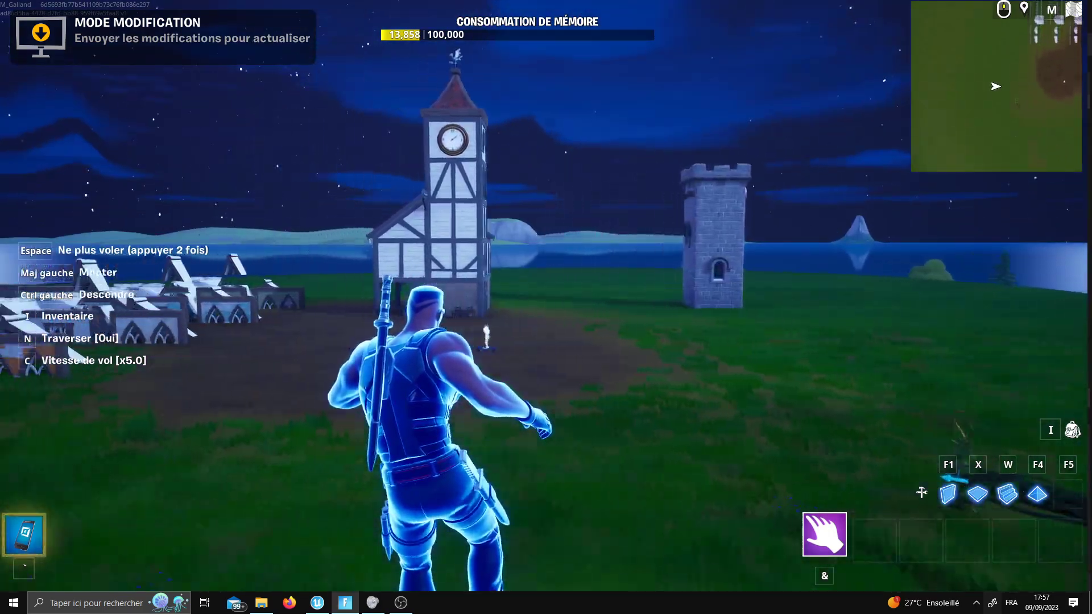
Open the Creative inventory and scroll through the APPAREILS device grid.
key(i)
scroll(646, 354, up, 2)
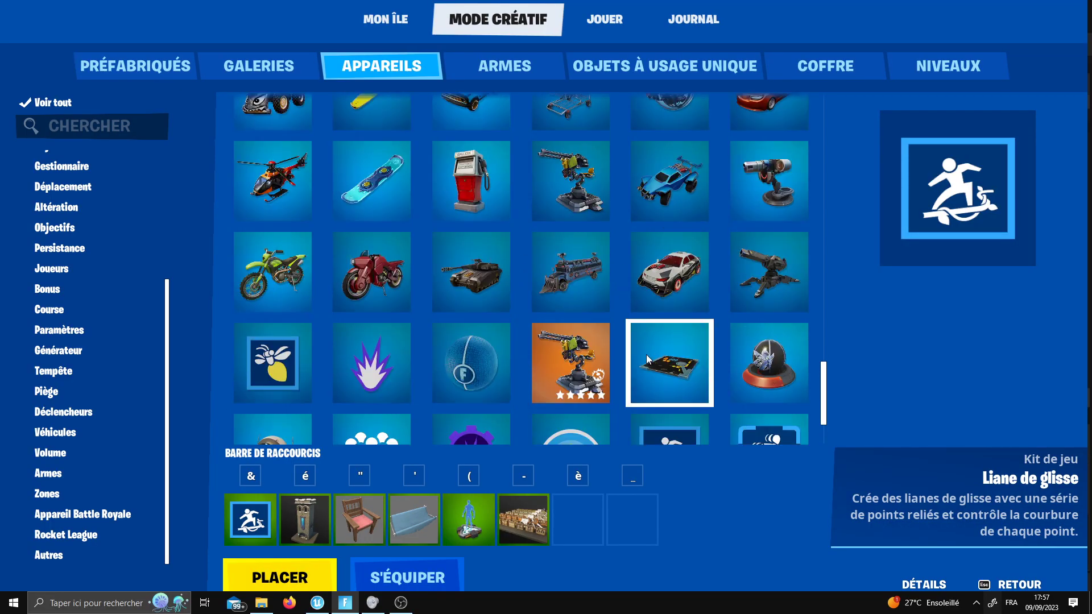
scroll(653, 357, up, 2)
scroll(653, 356, up, 2)
scroll(544, 322, up, 2)
scroll(620, 333, up, 2)
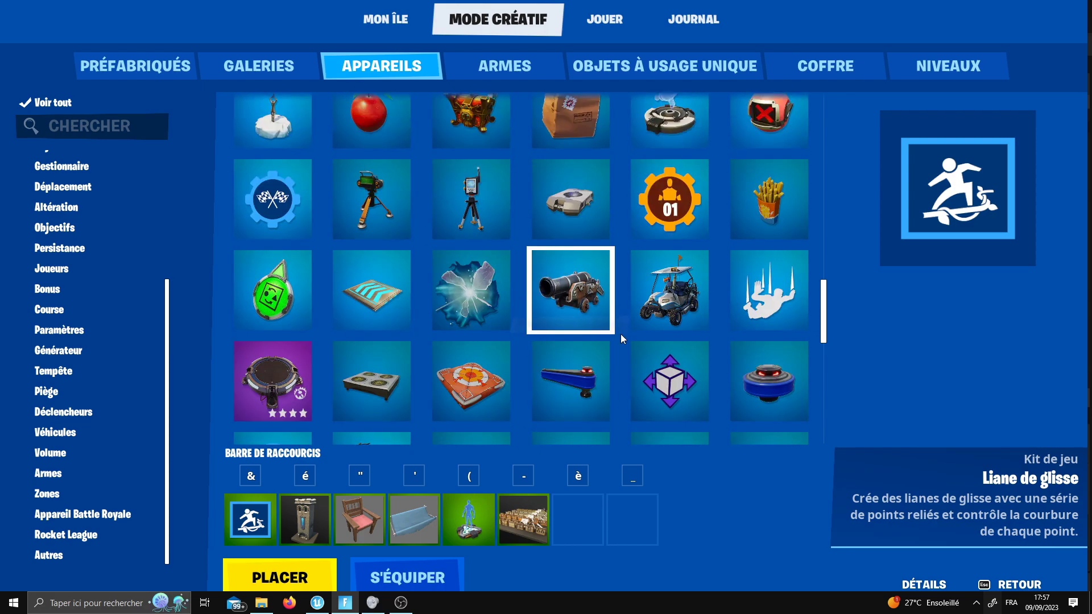
scroll(590, 212, up, 2)
scroll(545, 235, up, 2)
scroll(567, 241, up, 2)
scroll(514, 253, up, 2)
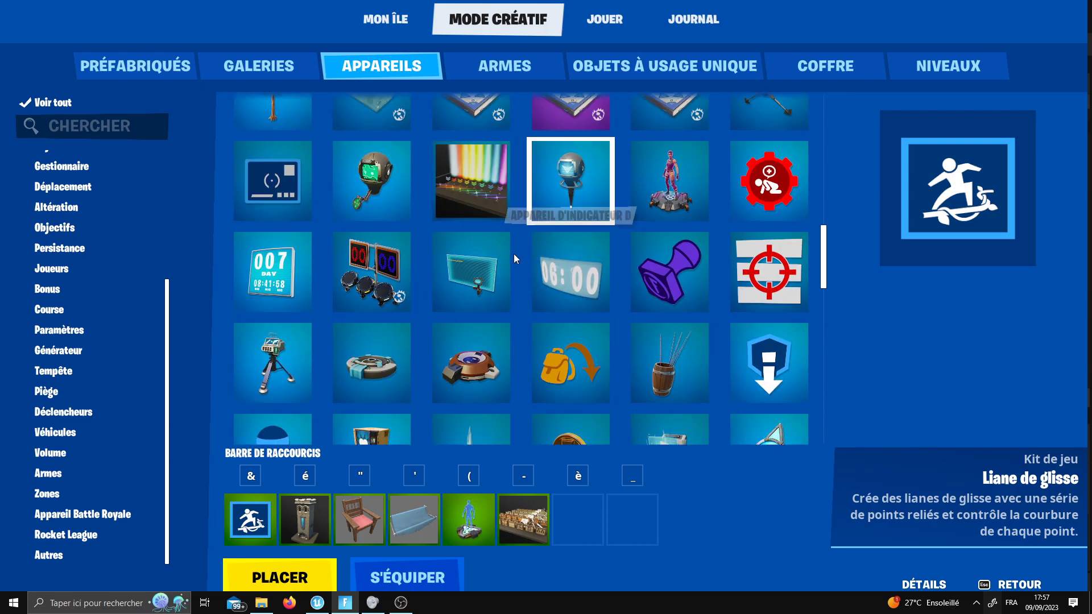
scroll(405, 258, up, 2)
scroll(565, 237, up, 2)
scroll(406, 211, up, 2)
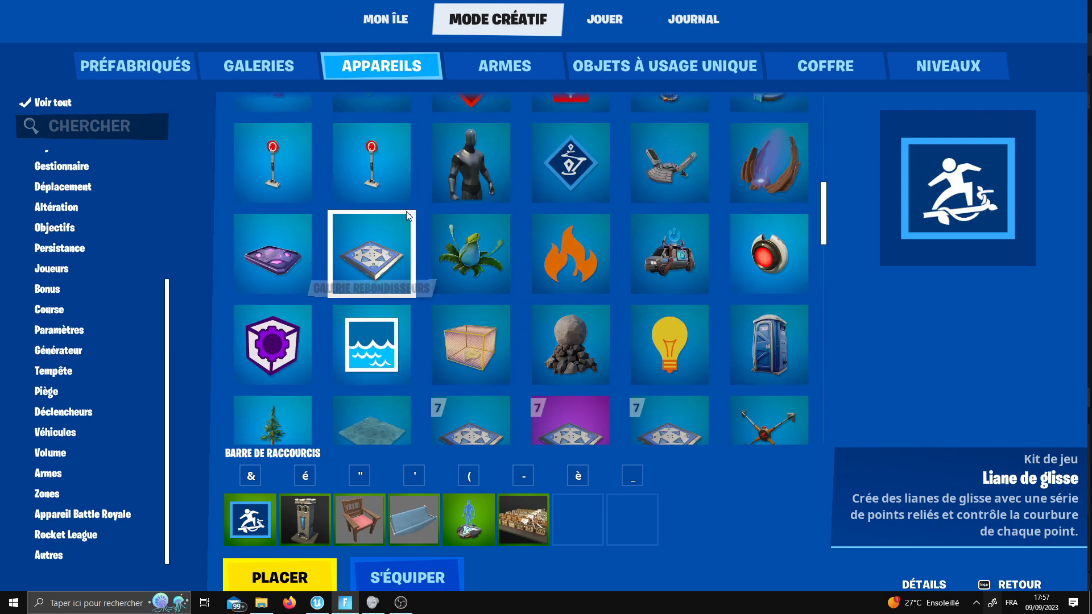
scroll(560, 237, up, 2)
scroll(529, 302, up, 2)
scroll(529, 302, up, 2)
scroll(621, 306, up, 2)
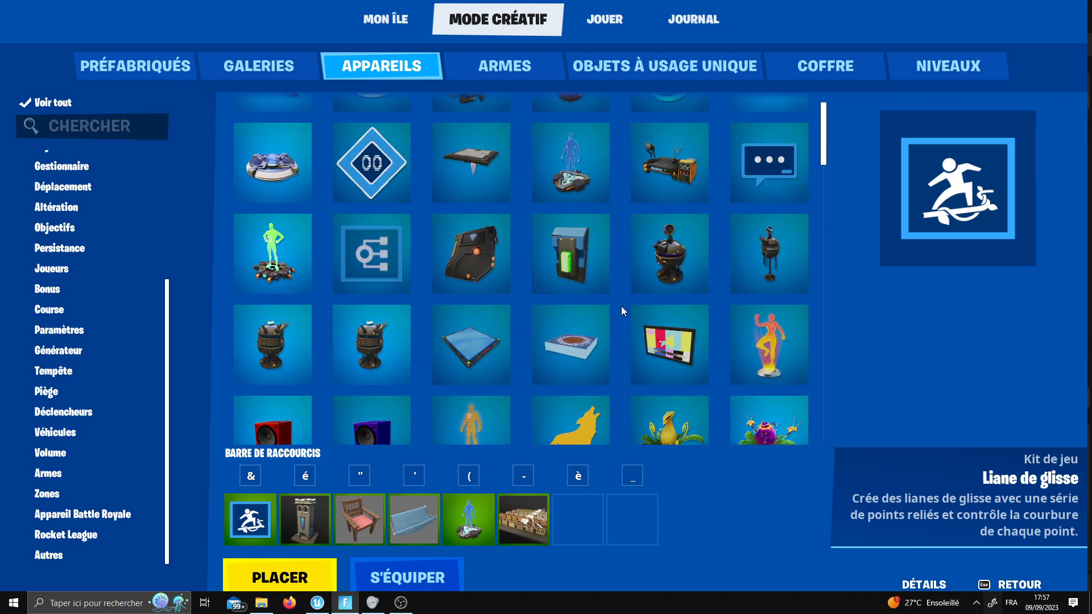
scroll(453, 298, up, 2)
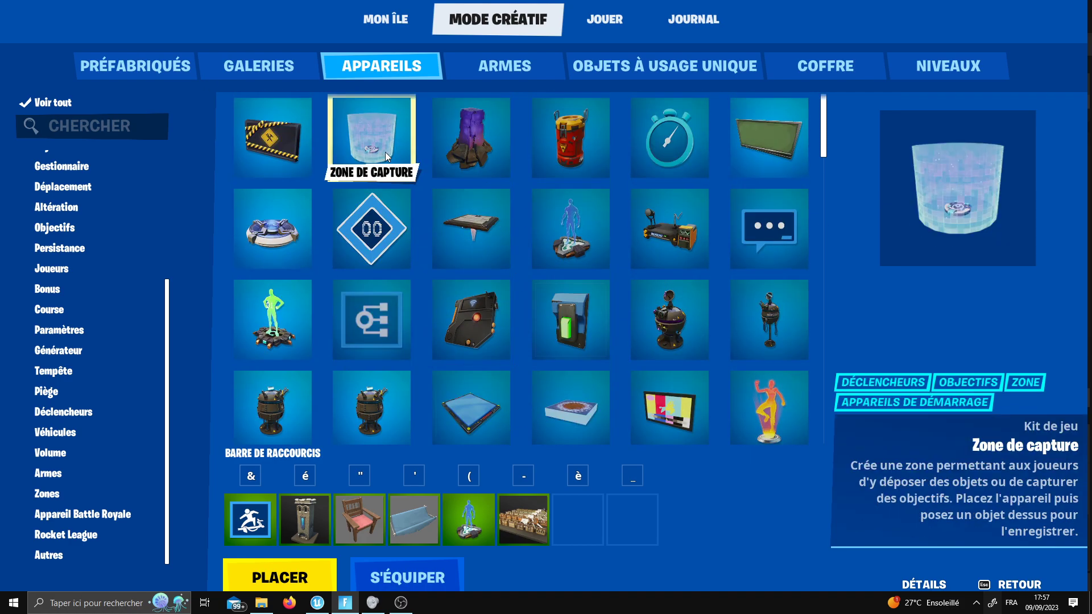
scroll(353, 318, down, 1)
scroll(468, 341, down, 2)
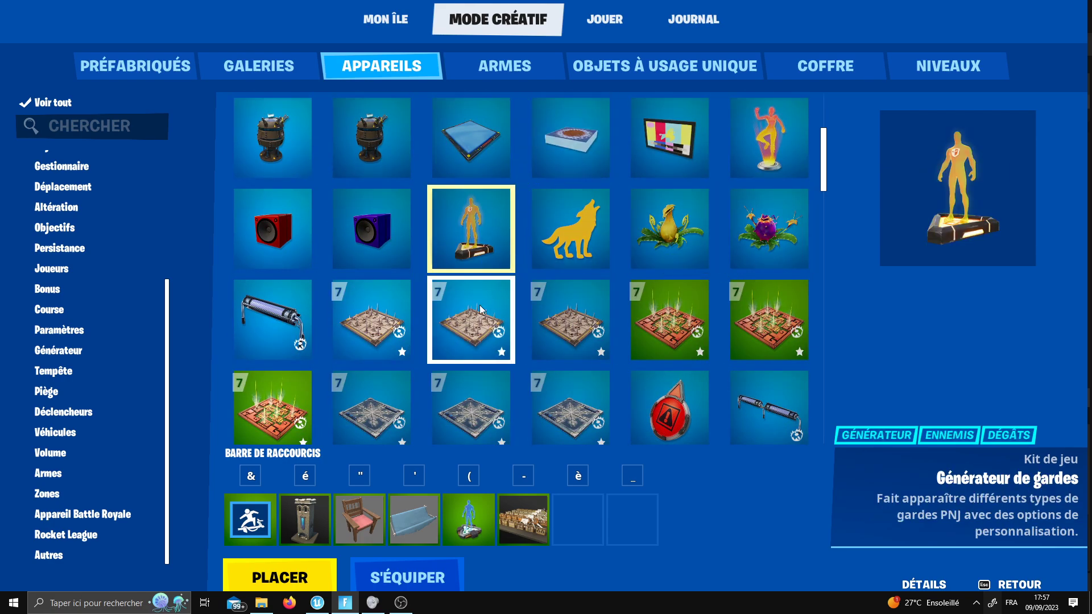
scroll(500, 296, down, 2)
scroll(521, 267, up, 3)
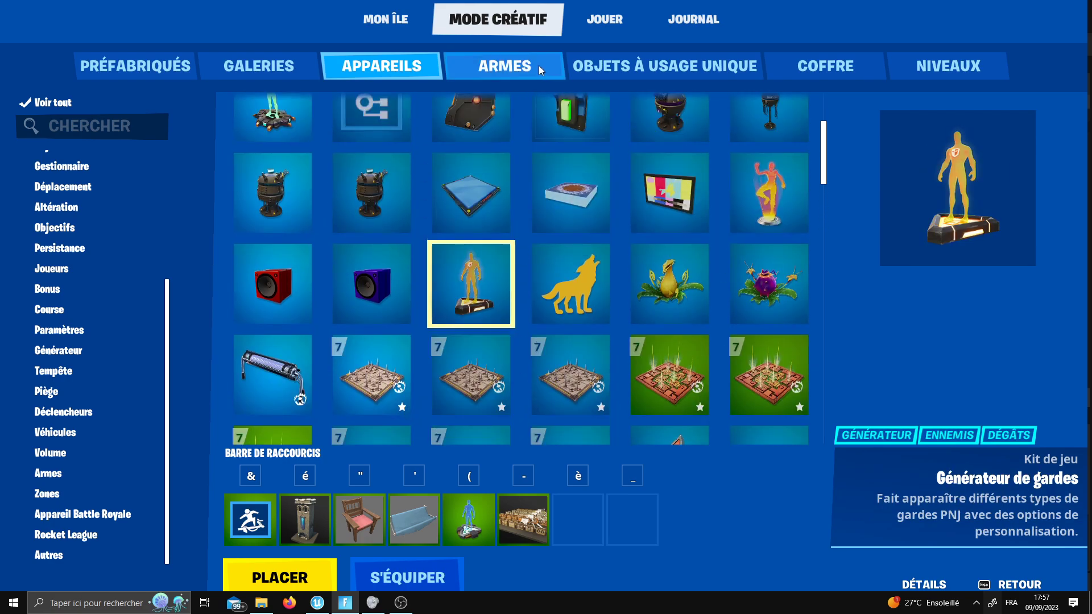
Scroll through the ARMES weapons list, then show the OBJETS À USAGE UNIQUE catalogue.
click(538, 66)
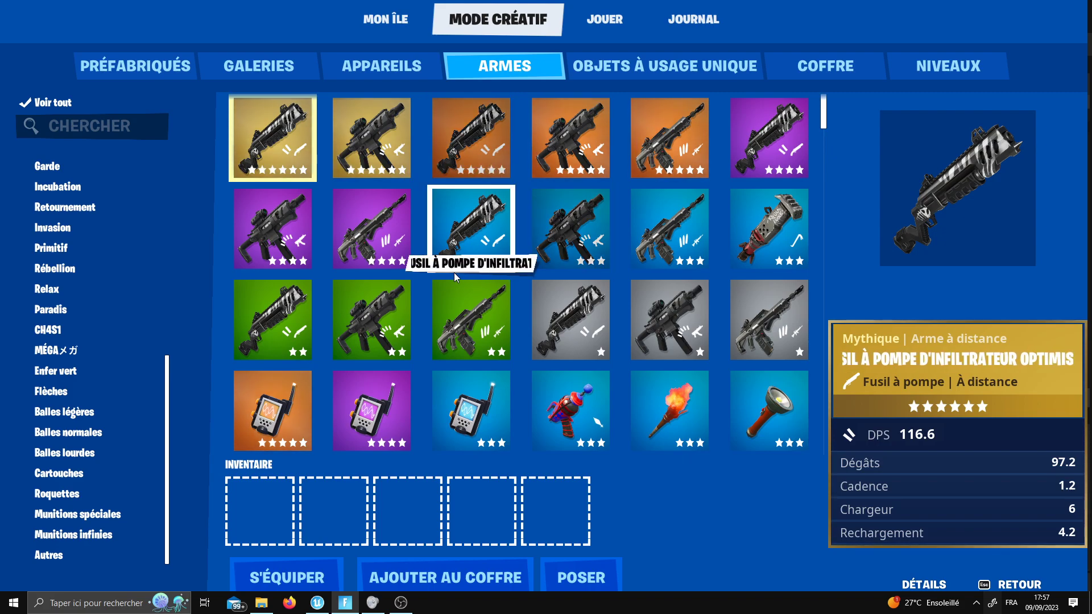
scroll(473, 268, down, 2)
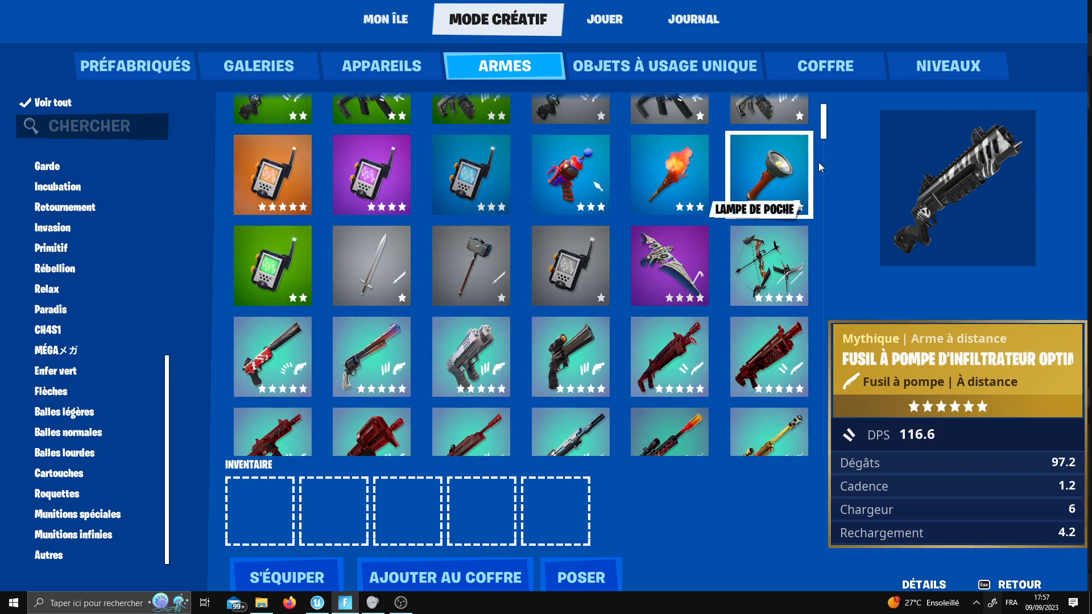
mouse_move(823, 123)
mouse_down()
mouse_move(834, 444)
mouse_move(837, 312)
mouse_up()
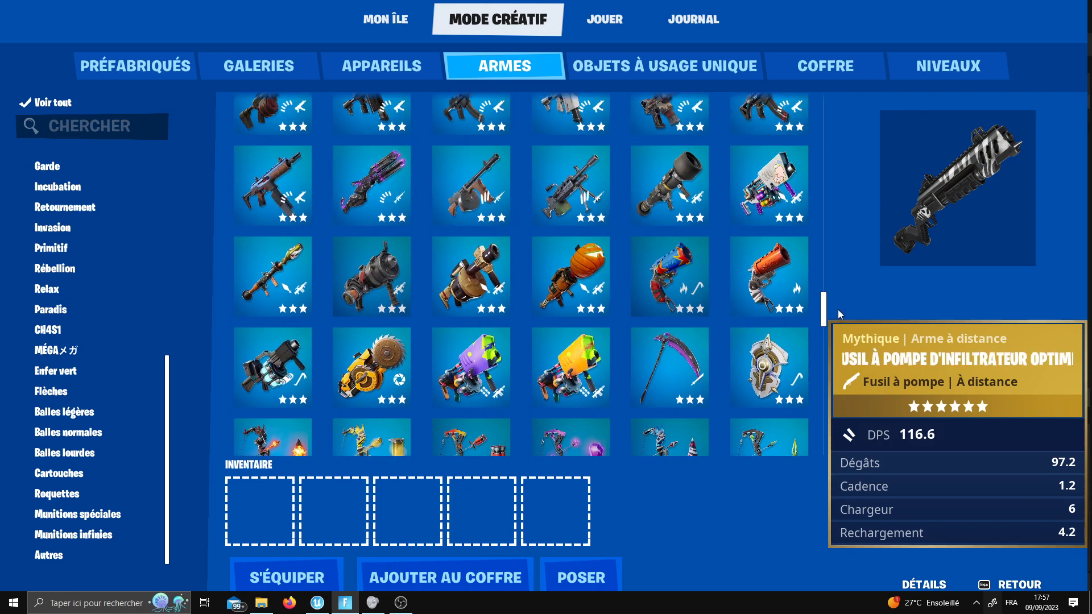
drag(837, 311, 836, 287)
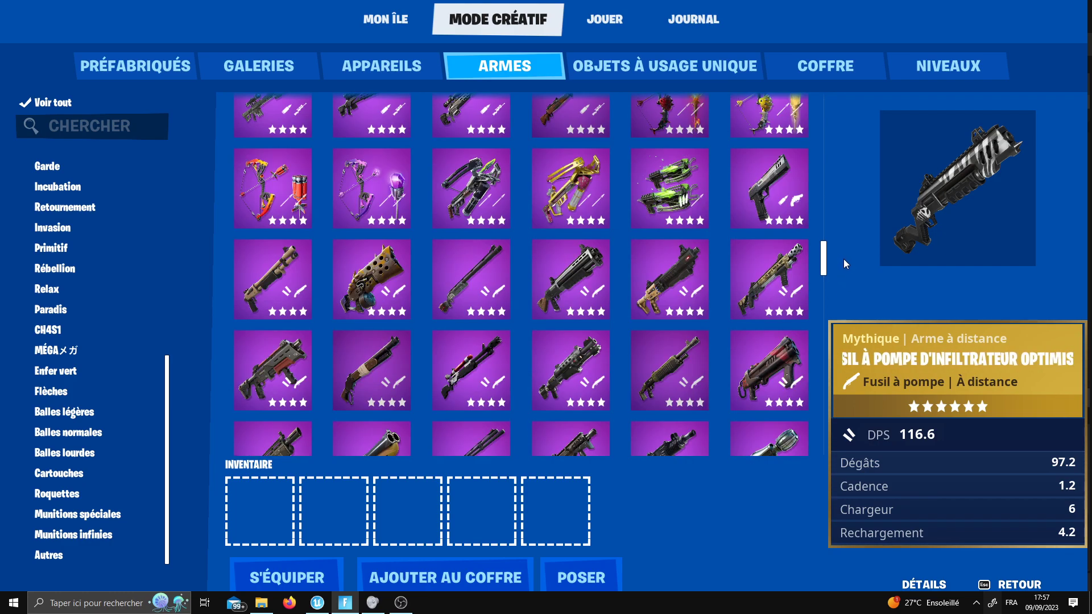
drag(836, 287, 844, 259)
click(636, 77)
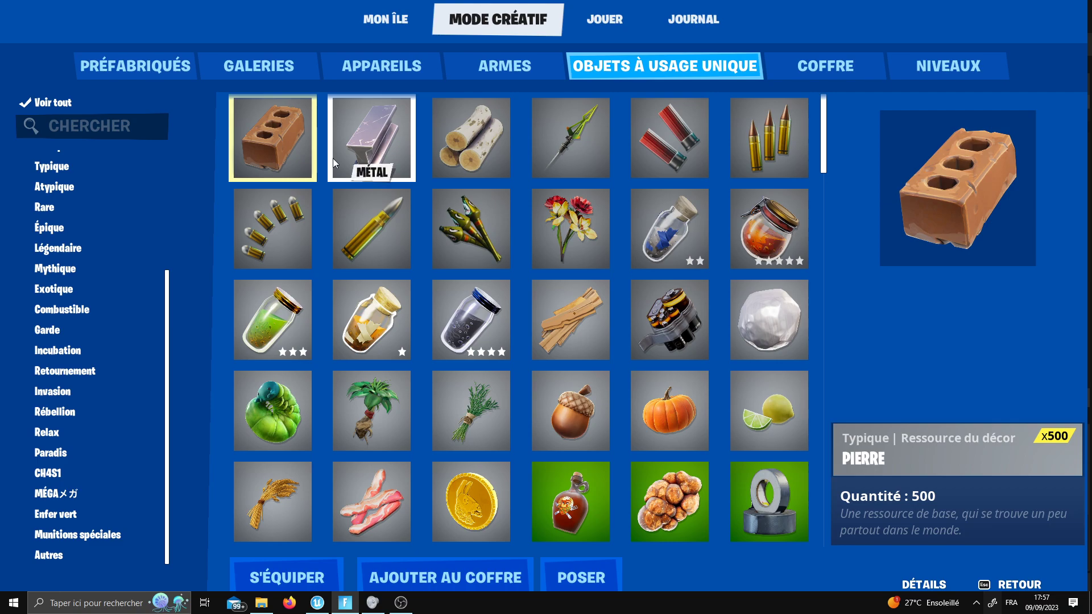
Add a stack of 100 Munitions : balles normales to the chest.
drag(824, 166, 844, 286)
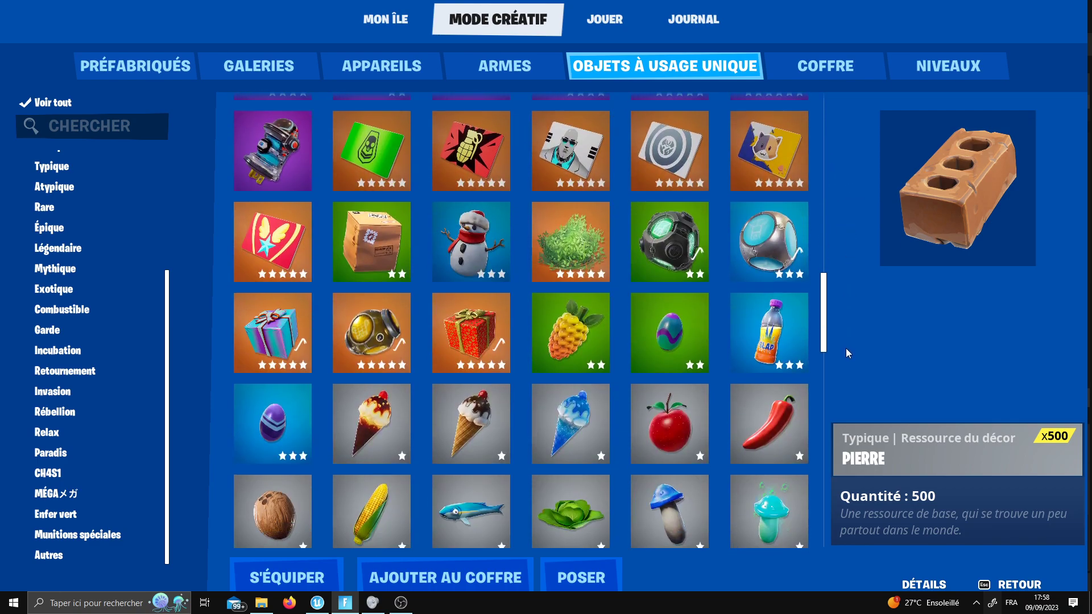
mouse_move(844, 292)
mouse_down()
mouse_move(844, 437)
mouse_move(861, 527)
mouse_up()
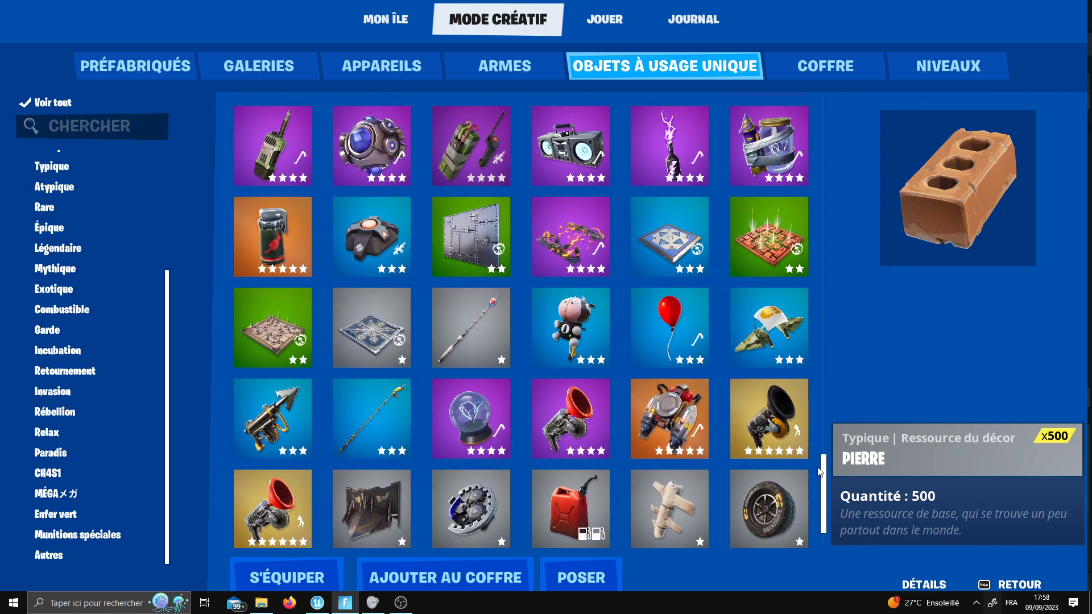
click(783, 75)
click(677, 70)
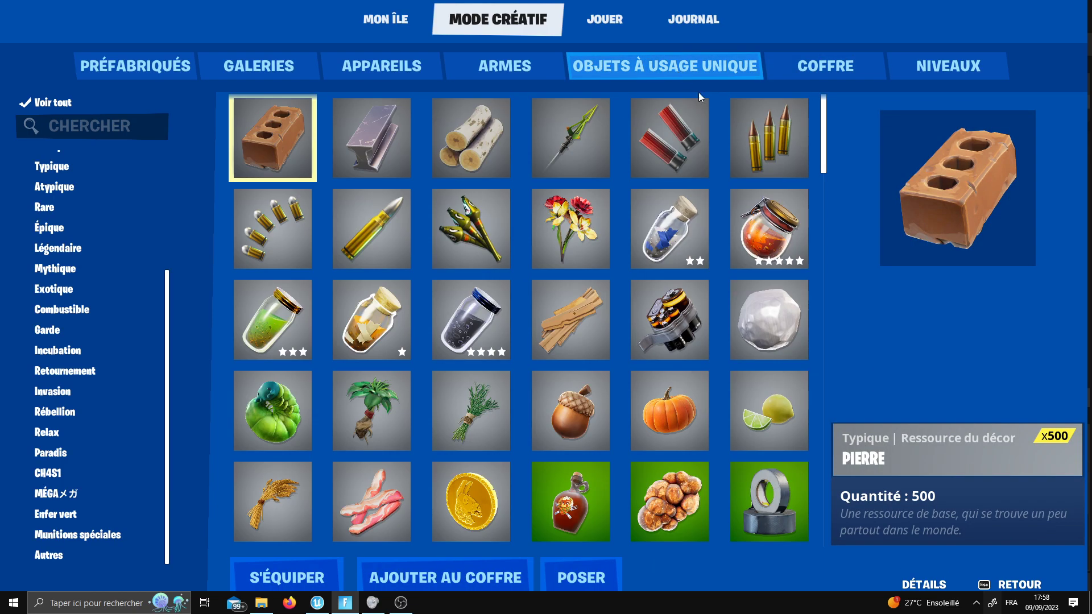
scroll(836, 239, down, 1)
scroll(825, 229, down, 8)
drag(825, 229, 835, 138)
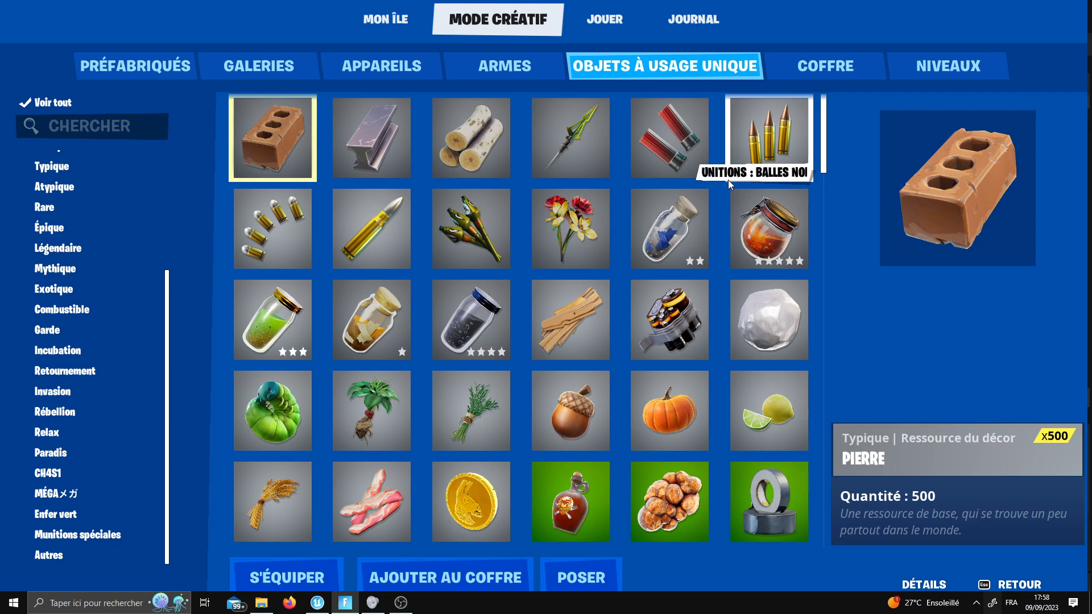
click(776, 166)
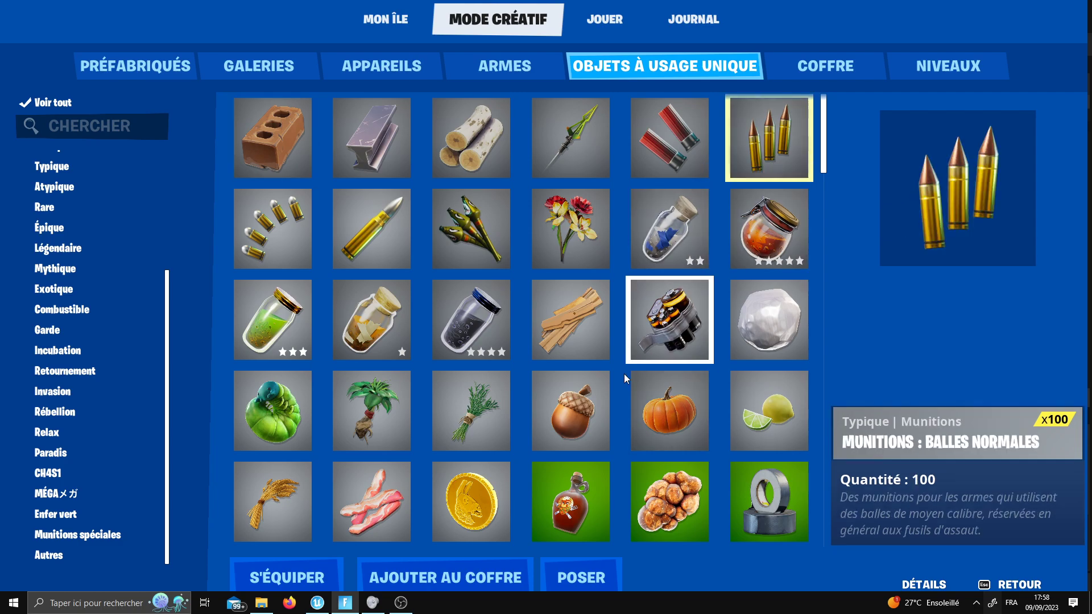
click(461, 575)
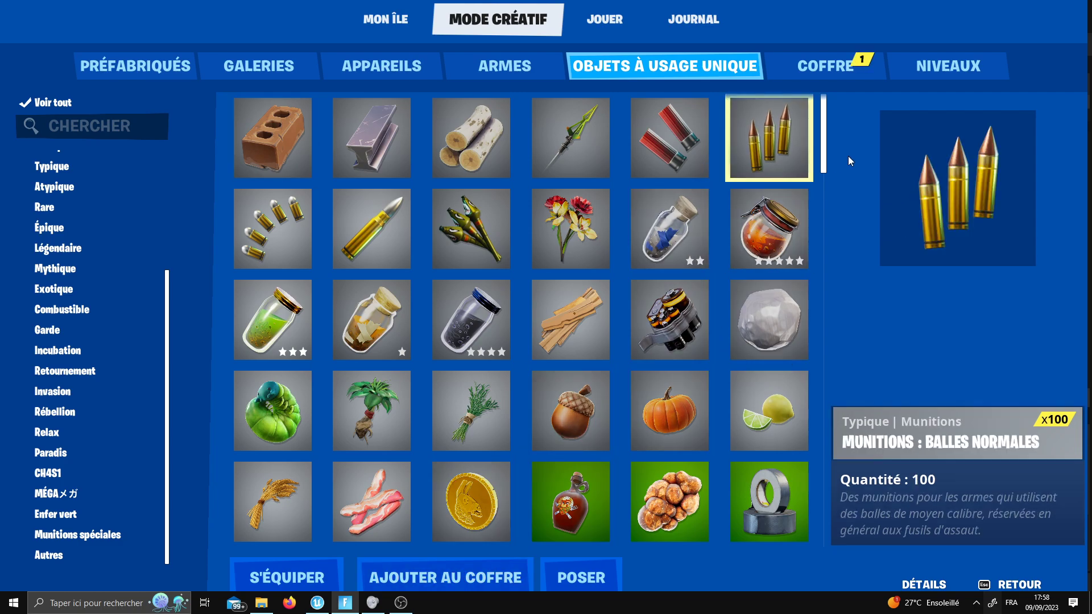
Add the Fusil d'assaut à chargeur double and a Mini potion de bouclier, then review the chest.
click(513, 65)
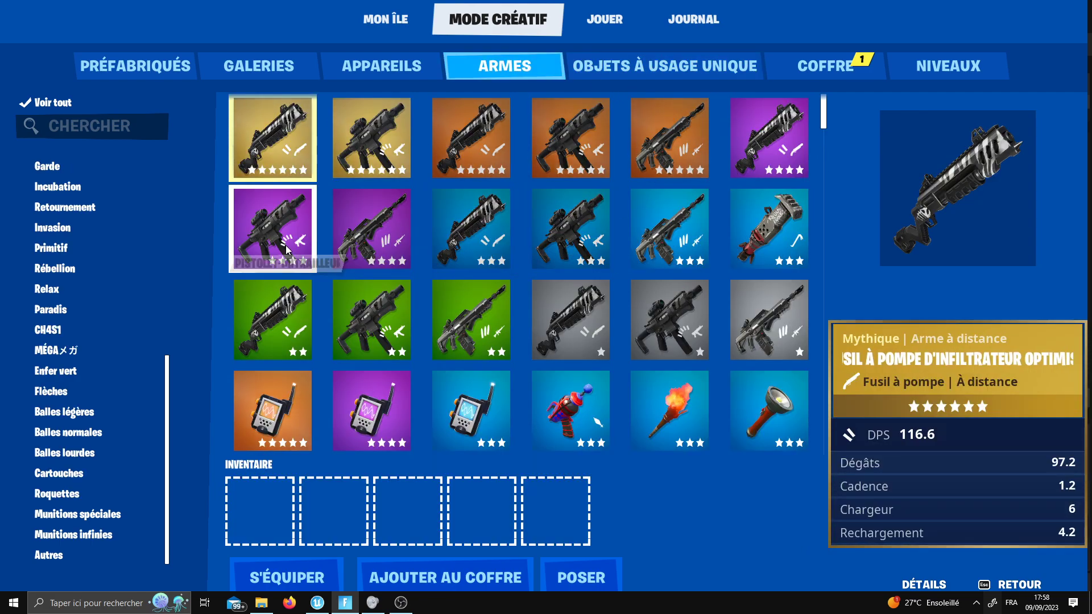
click(404, 253)
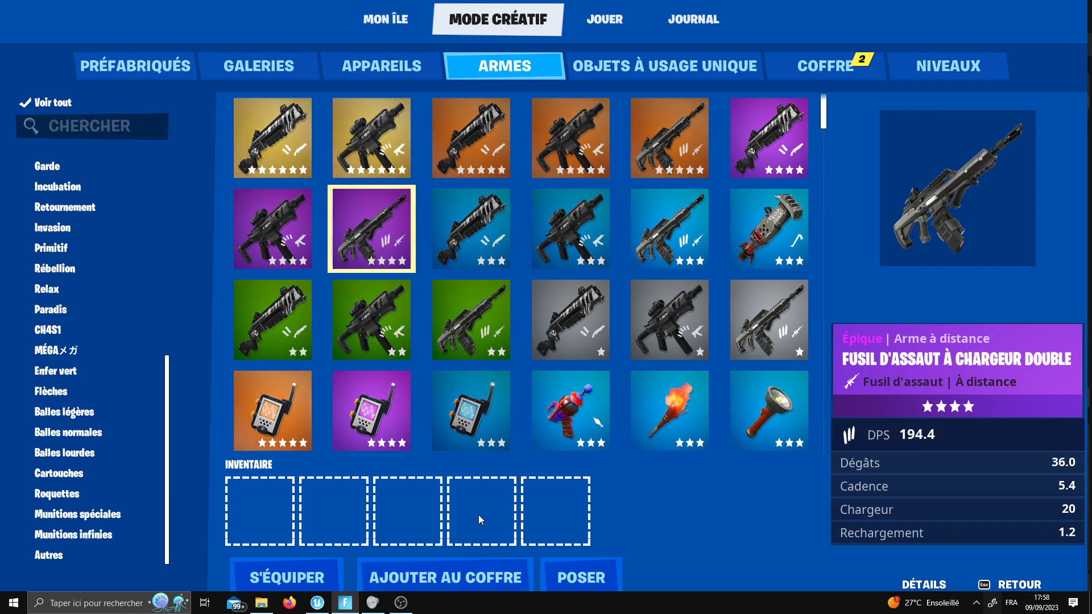
click(628, 73)
mouse_move(823, 122)
mouse_down()
mouse_move(825, 218)
mouse_move(804, 356)
mouse_up()
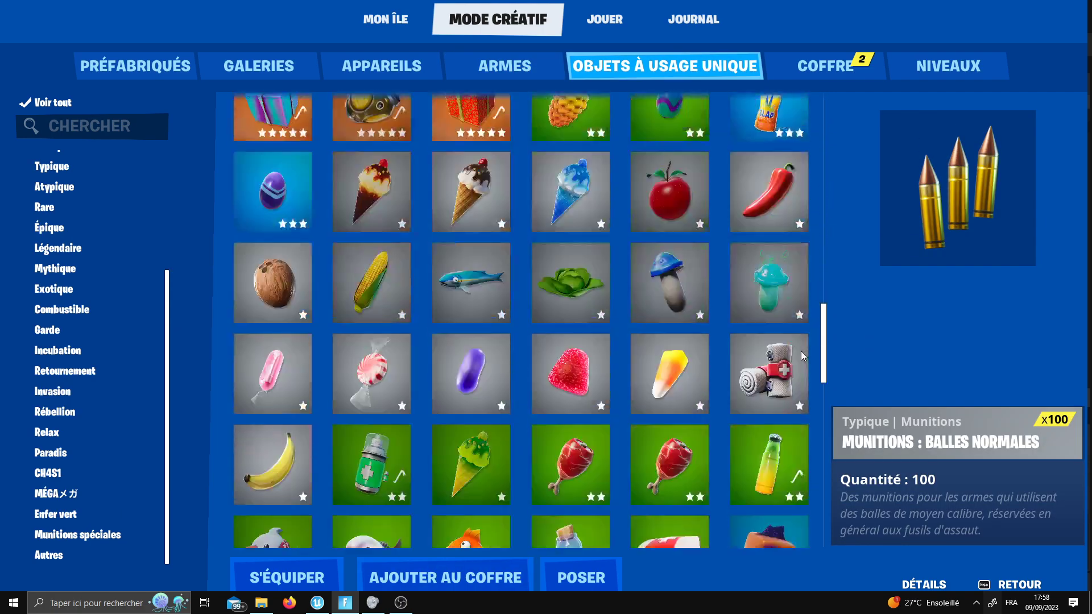
scroll(773, 364, down, 1)
click(373, 358)
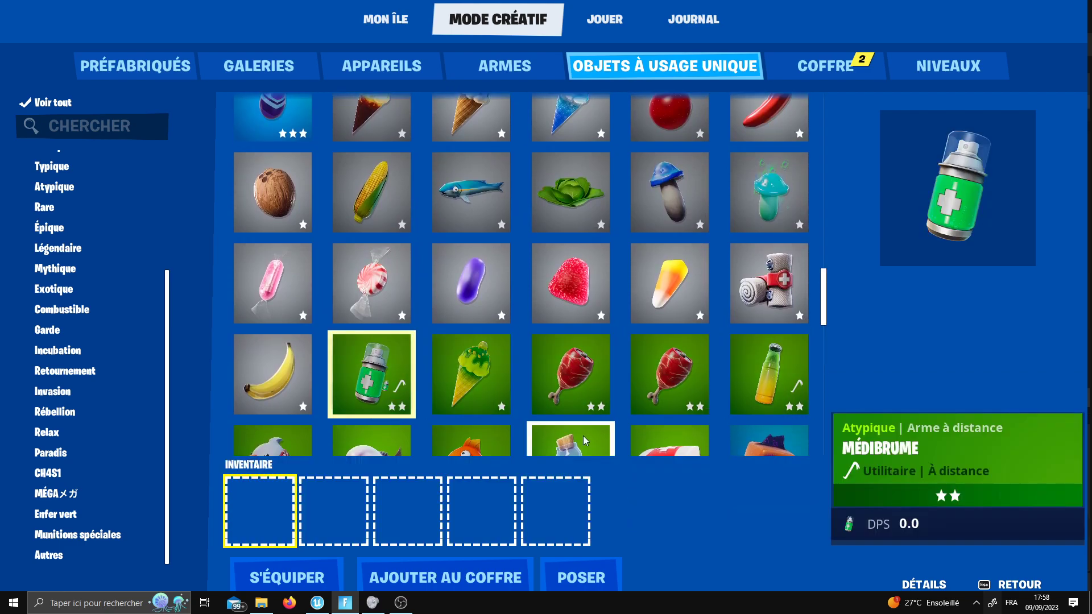
click(455, 568)
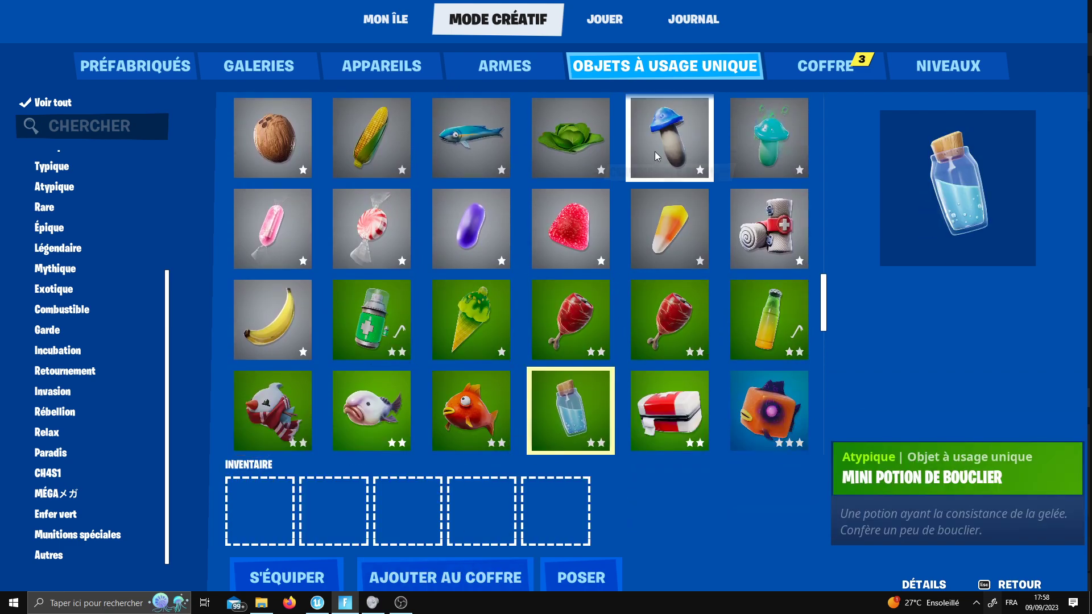
click(825, 65)
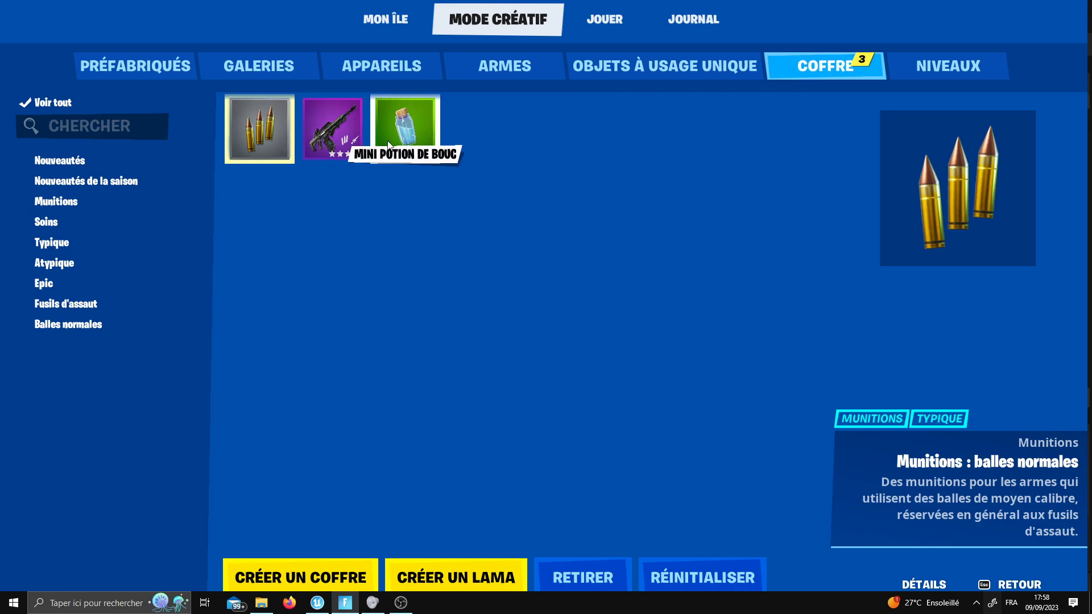
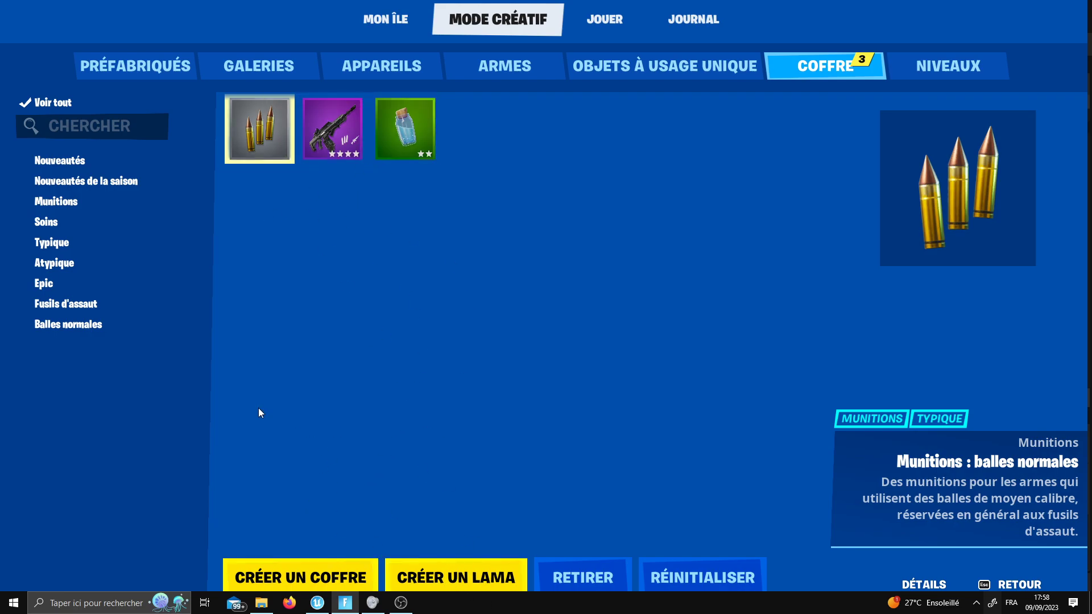
Close the inventory, copy the floating loot chest and paste the duplicate onto the grassy hilltop.
click(334, 605)
click(338, 604)
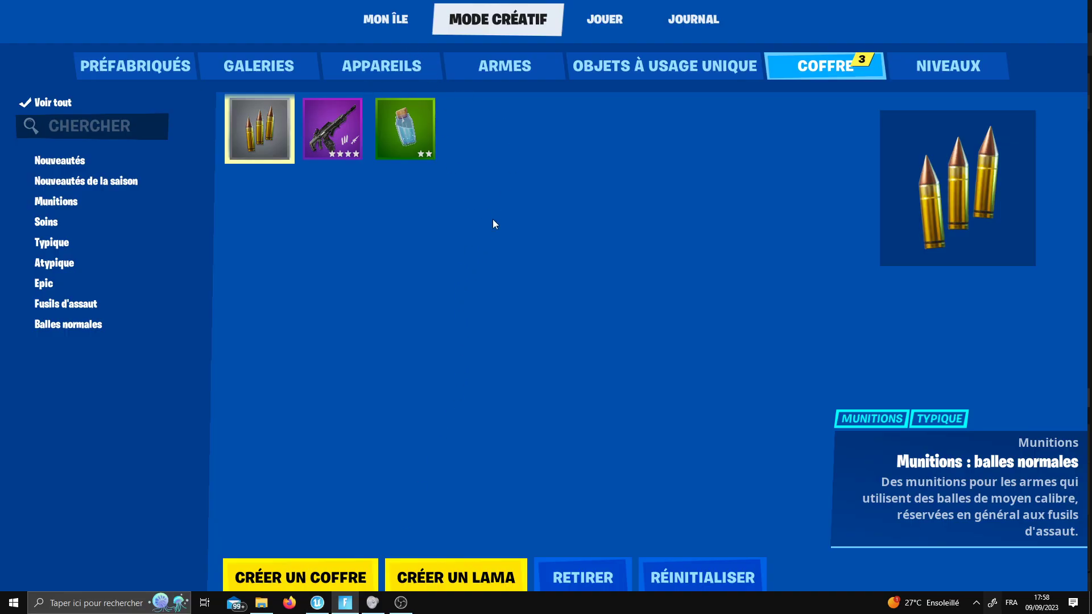
key(Escape)
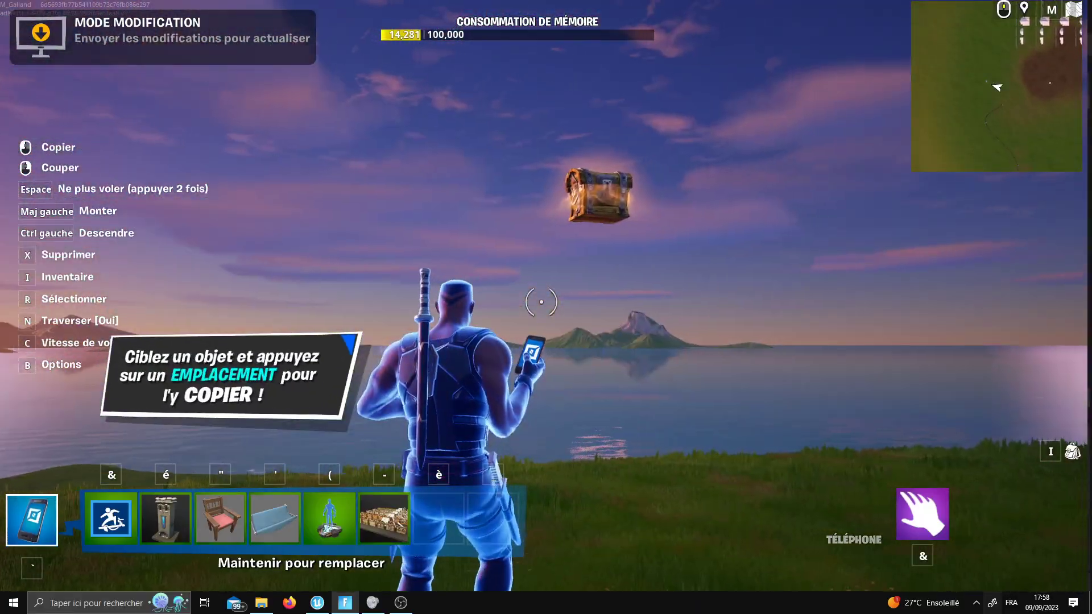
click(541, 302)
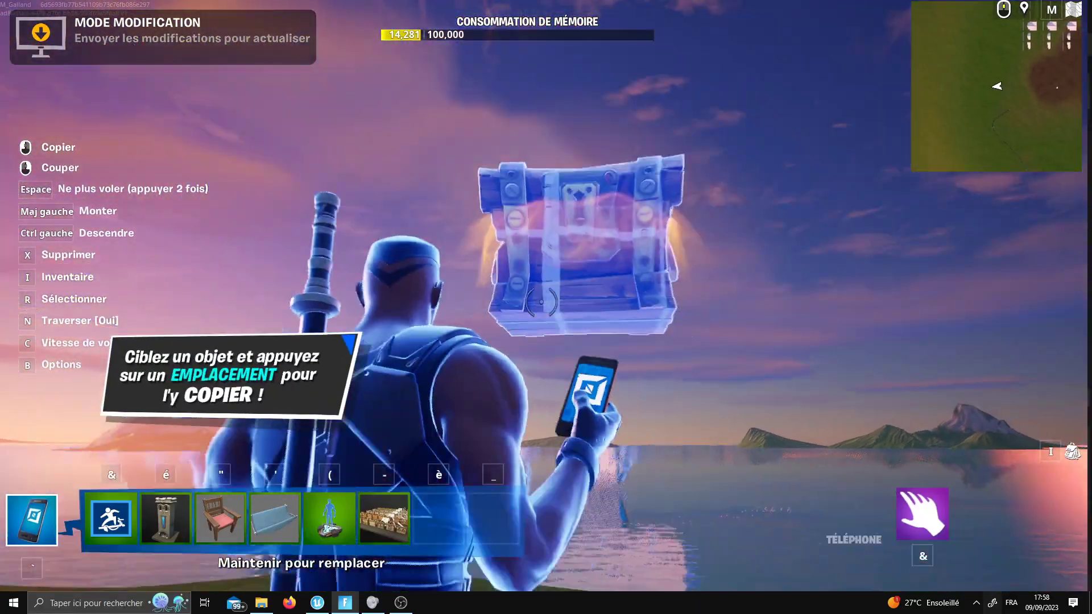
click(540, 301)
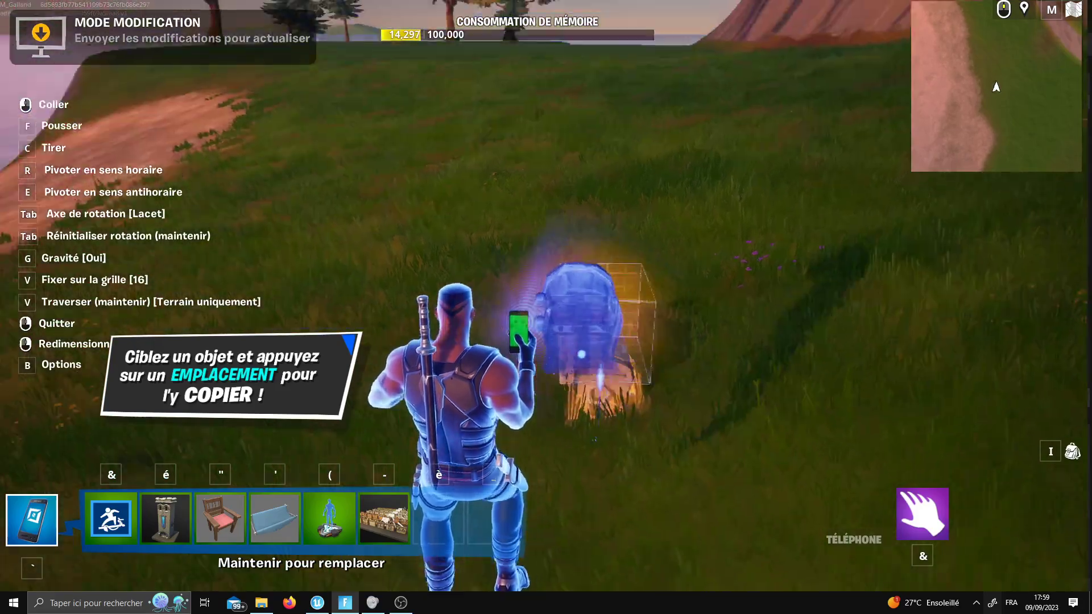
click(541, 302)
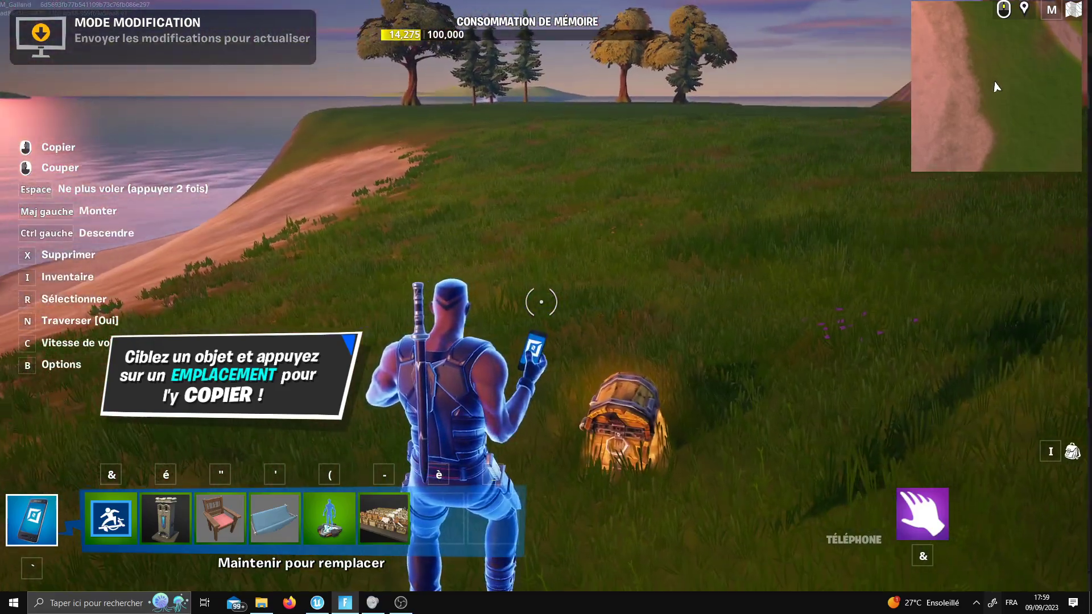
key(Escape)
Launch a playtest, run across the grass toward the sea, then end the game.
click(207, 391)
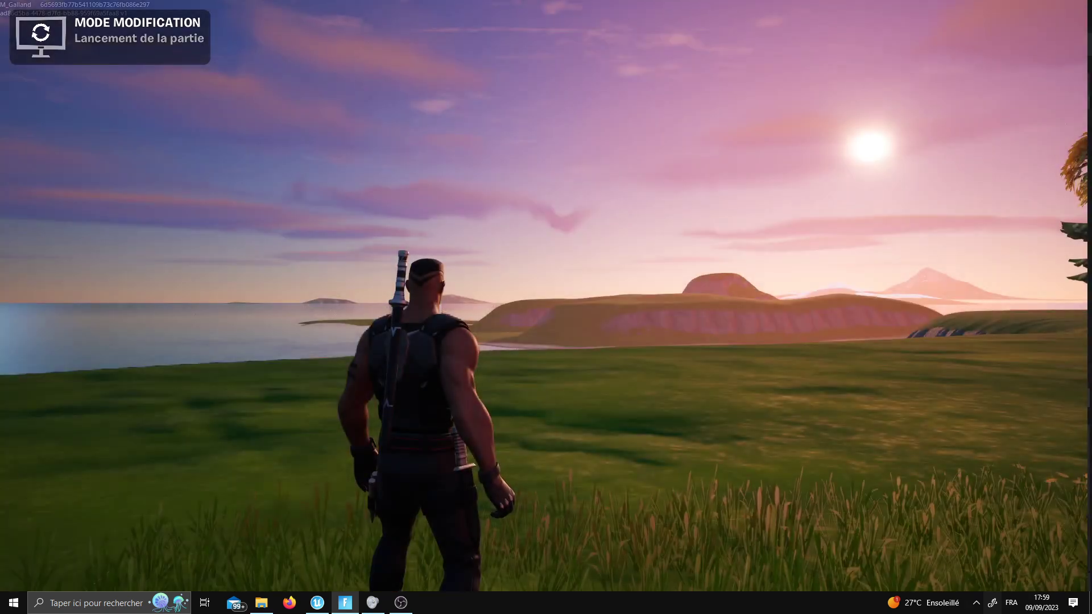
key(z)
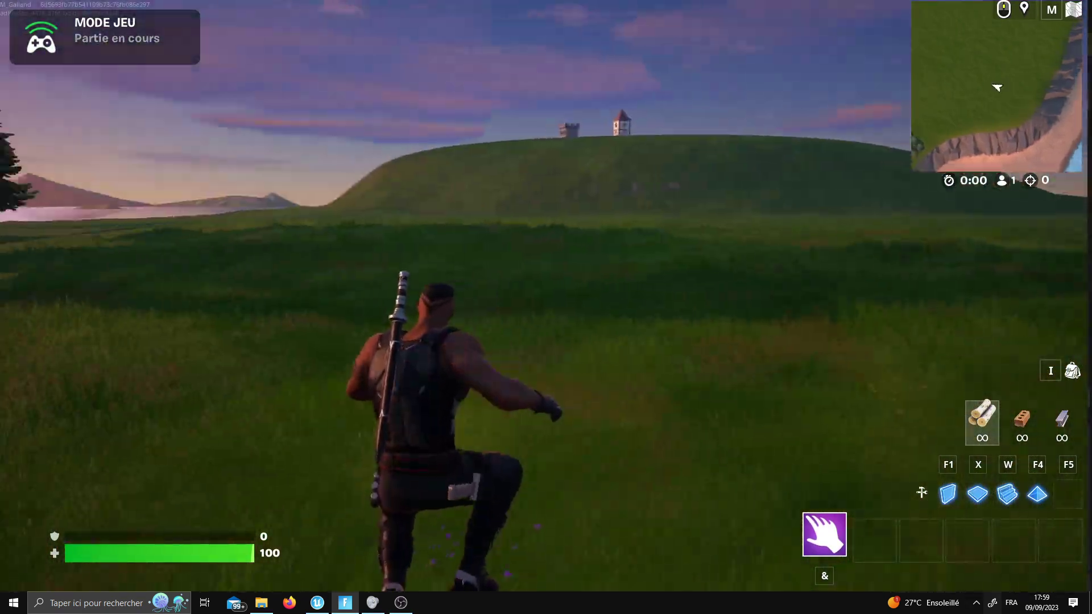
key(z)
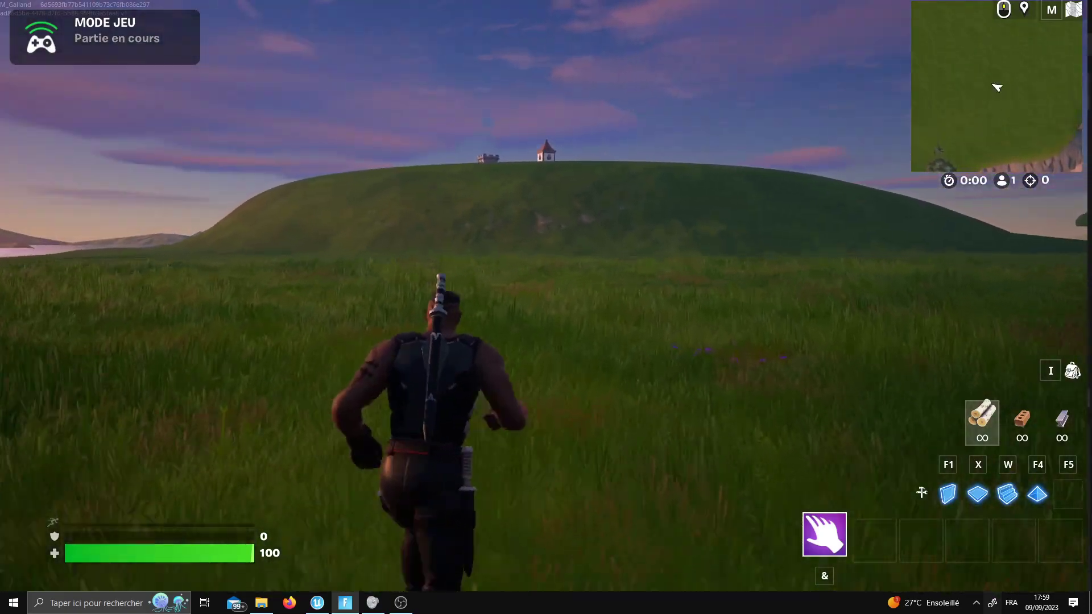
key(Escape)
click(277, 372)
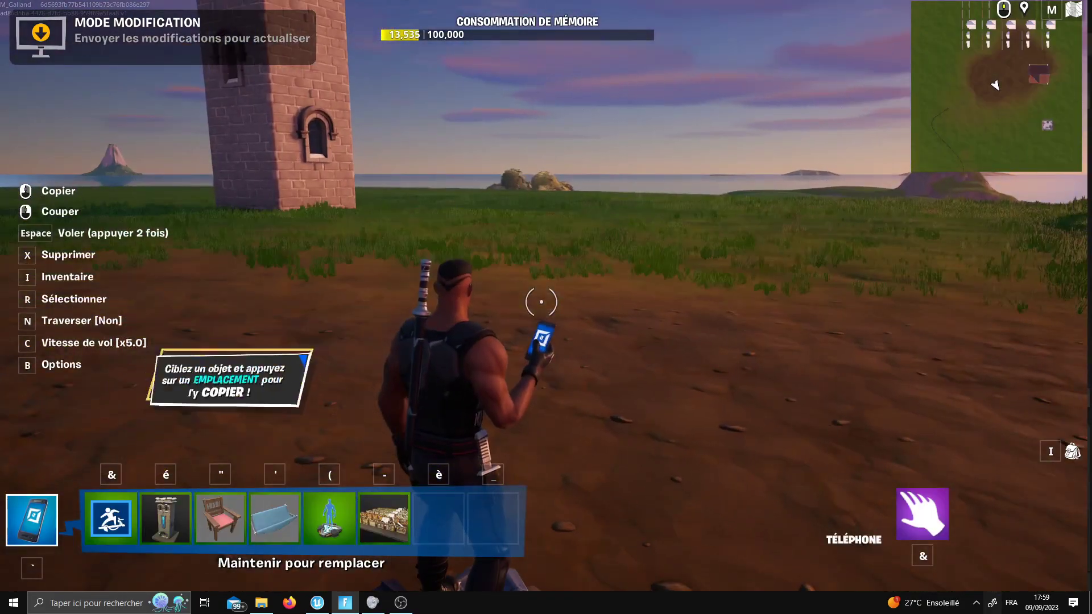
Bring Unreal Editor for Fortnite to the front from the Start launcher.
key(Escape)
key(super)
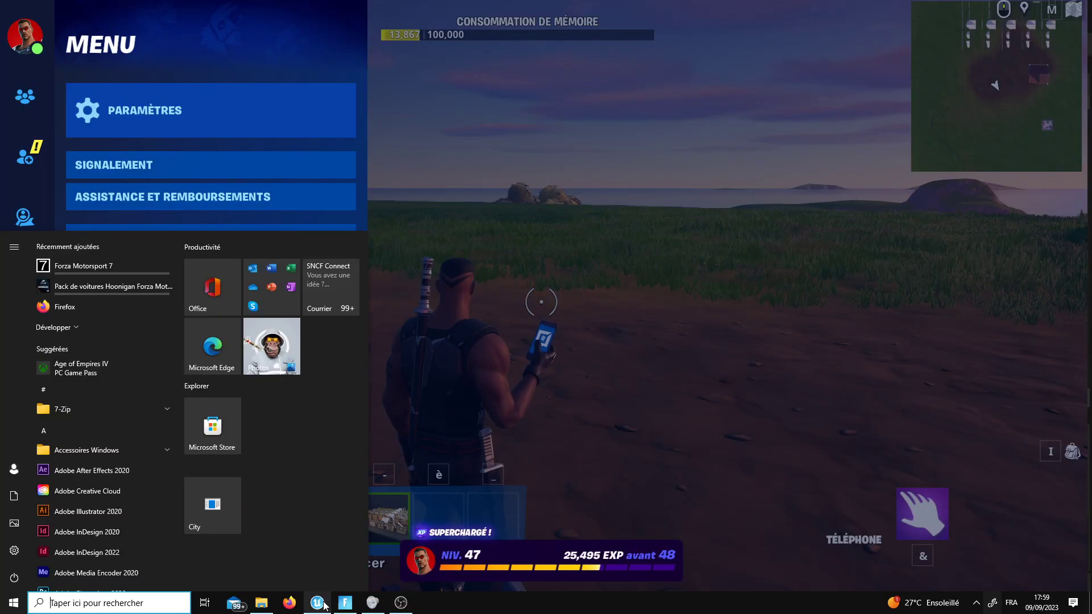
click(318, 603)
Search the Outliner for 'spawn' and delete the extra Player Spawner.
text(spawn)
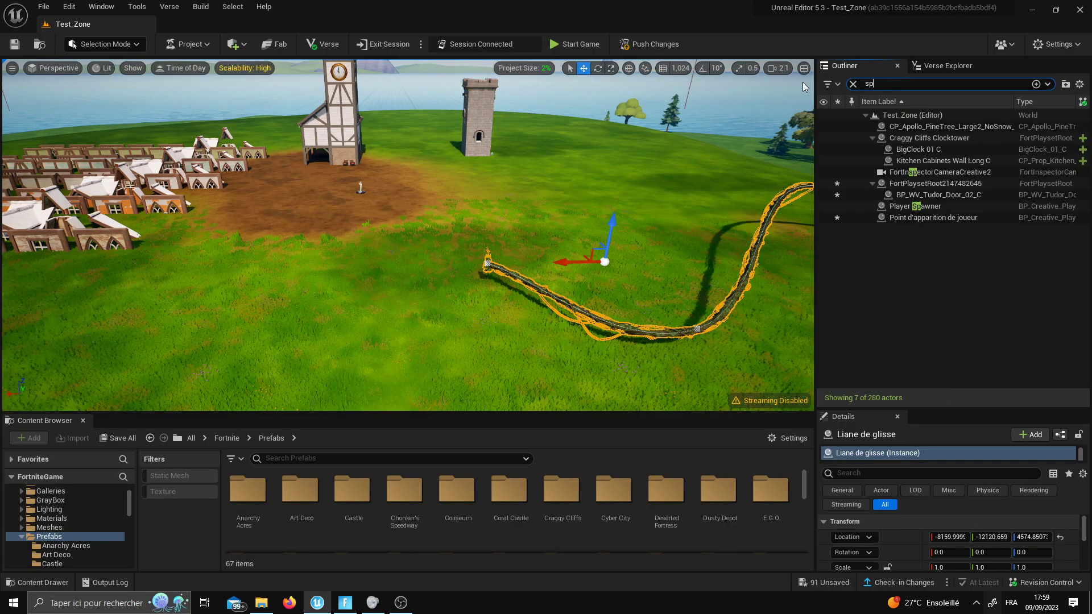
click(921, 126)
key(f)
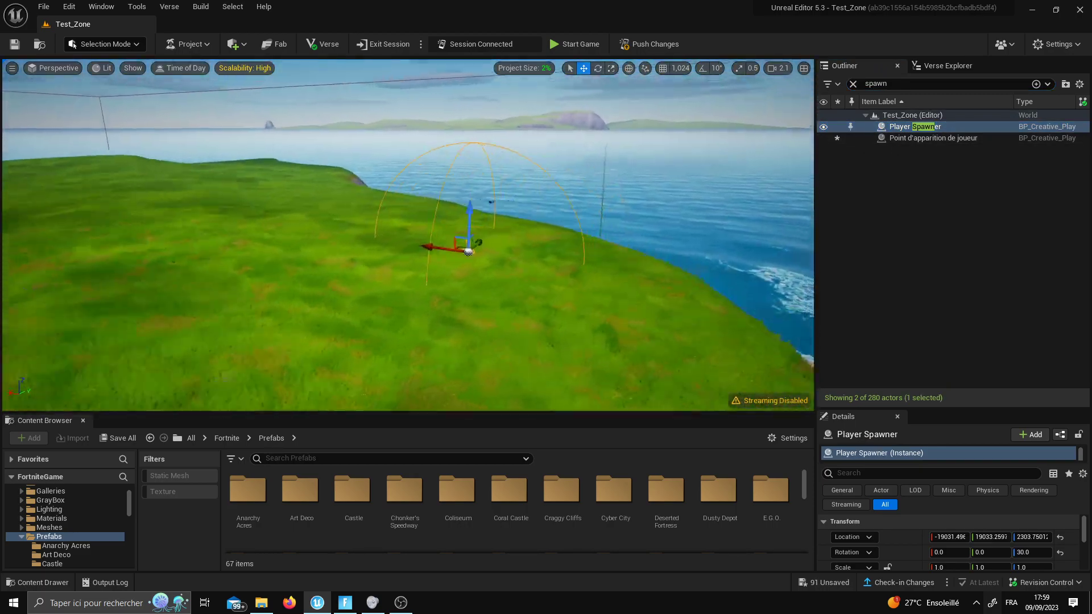
key(Delete)
Rename the player spawn pad to SpawnP1, leaving its player team set to Any.
right_drag(576, 250, 490, 324)
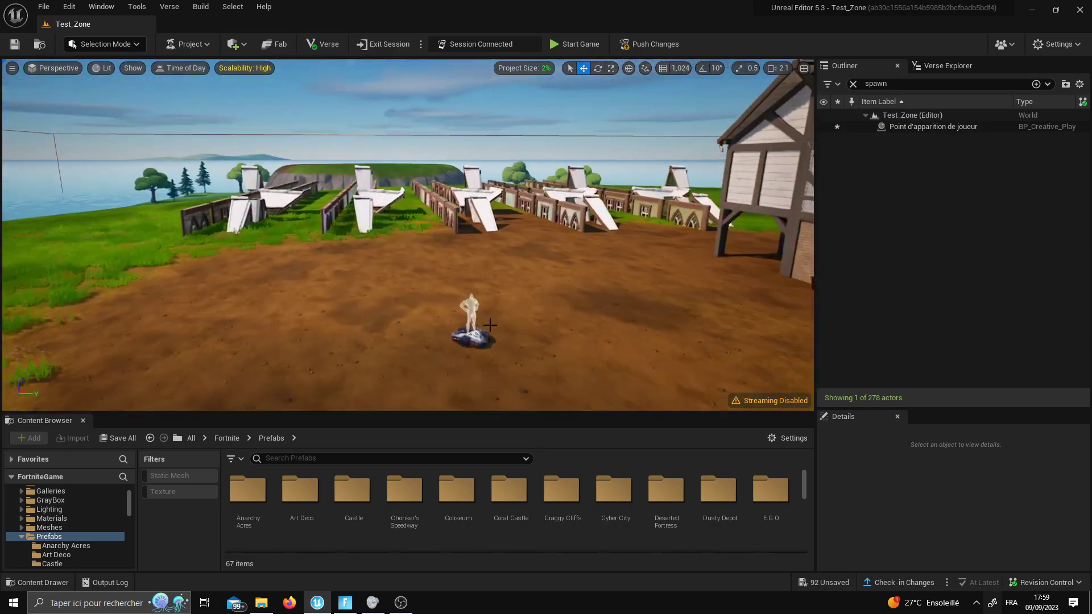
click(486, 345)
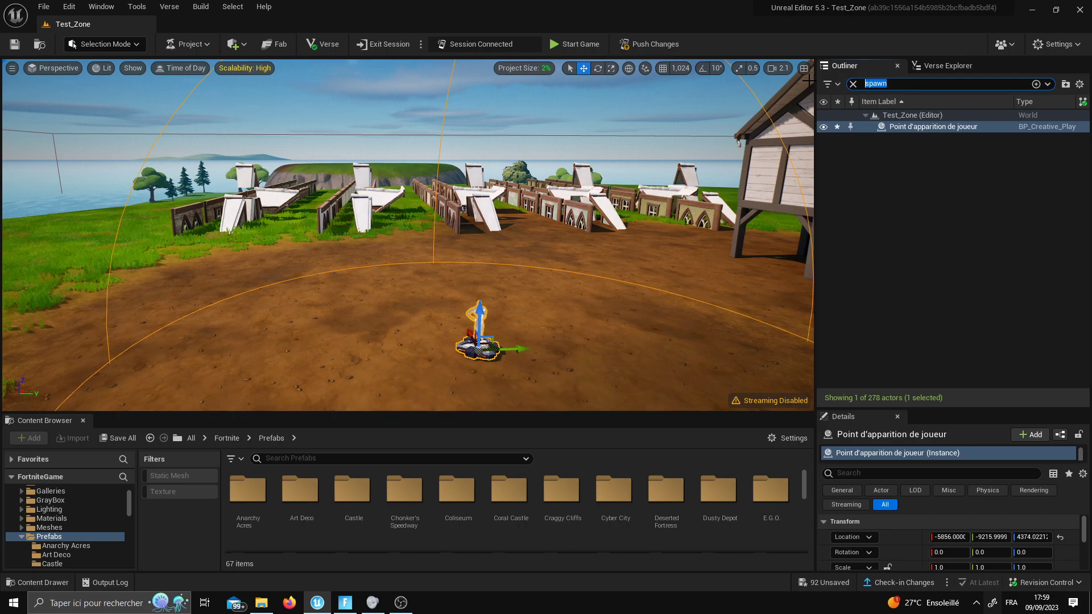
drag(934, 410, 927, 262)
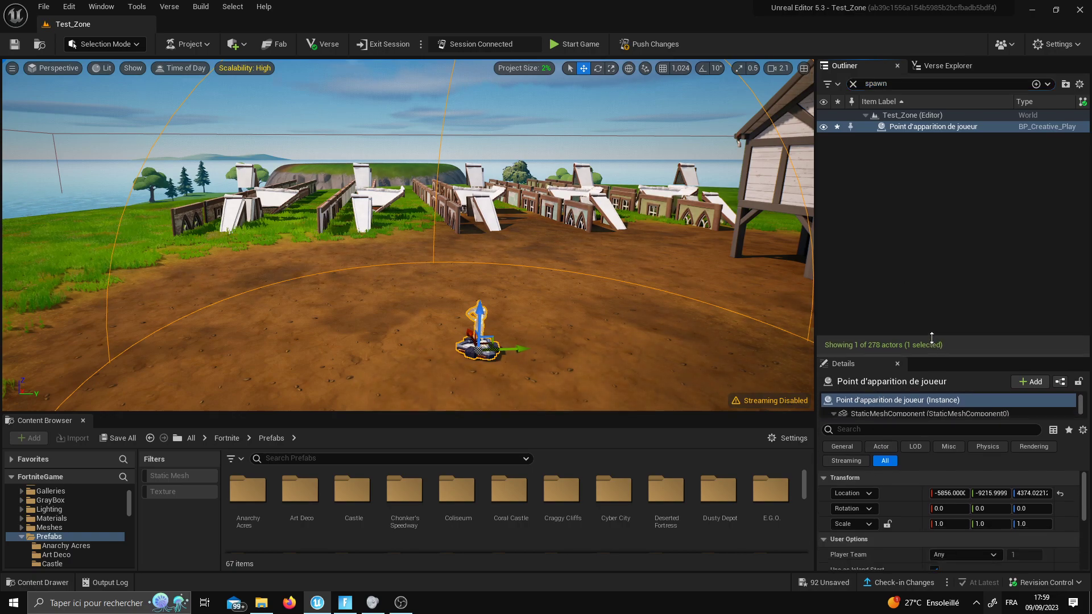
right_click(928, 126)
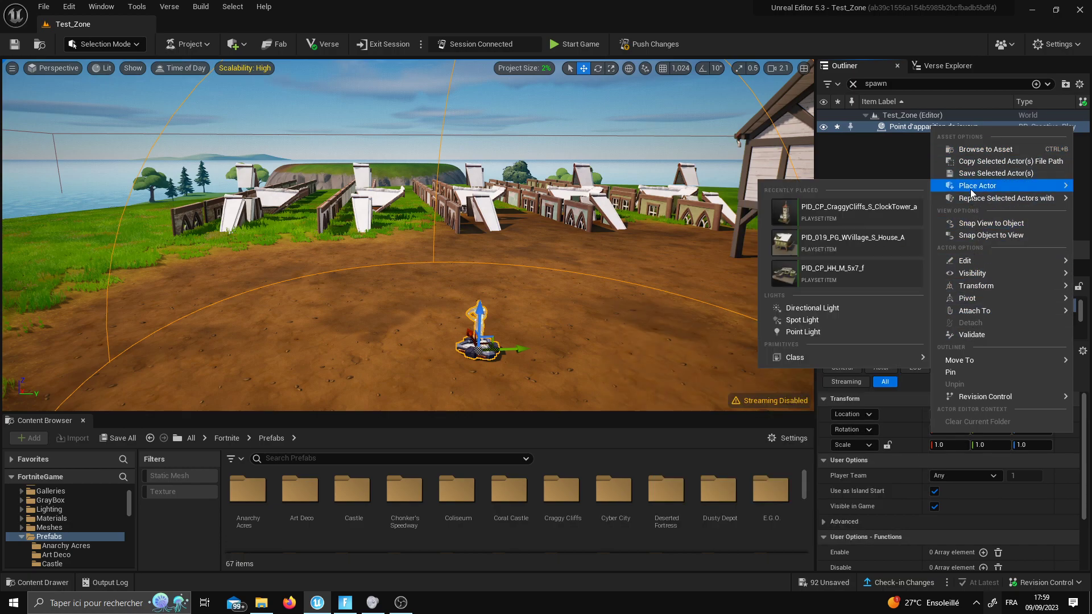
click(908, 127)
text(SpawnP1)
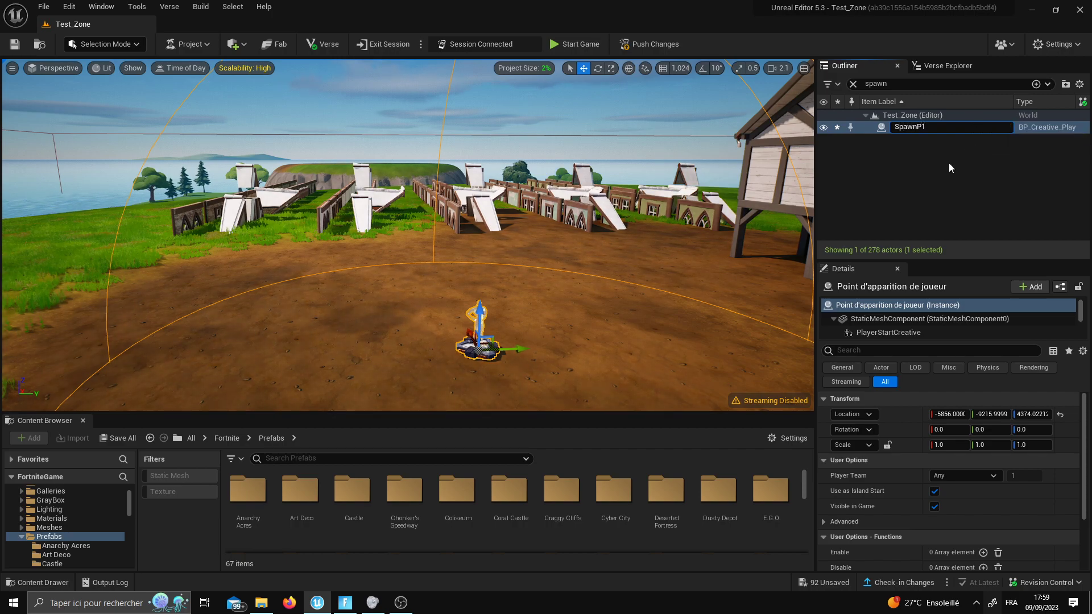
key(Return)
scroll(960, 473, down, 1)
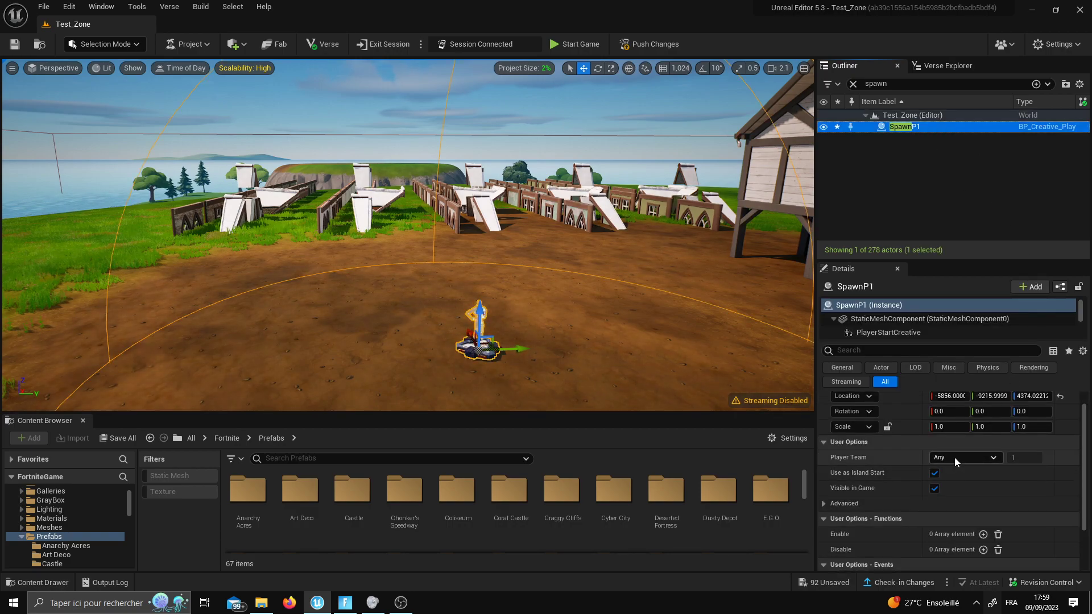
click(959, 489)
scroll(885, 489, down, 3)
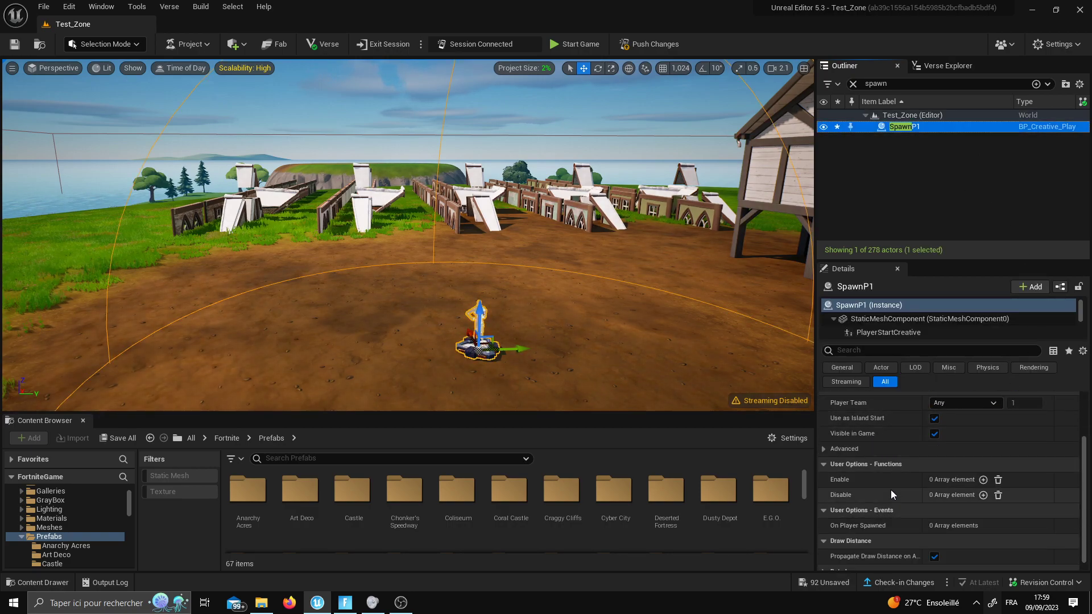
mouse_move(336, 361)
right_down()
mouse_move(307, 358)
mouse_move(341, 292)
right_up()
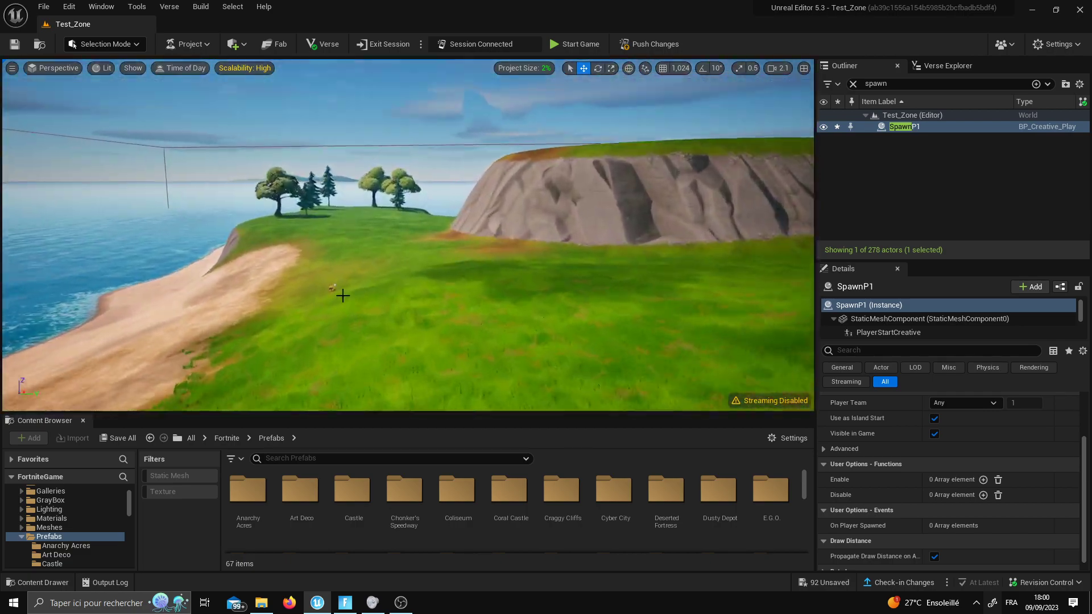
Drag the loot chest from the cliff onto the dirt clearing beside the spawn pad by the clock tower.
click(342, 293)
scroll(341, 292, down, 5)
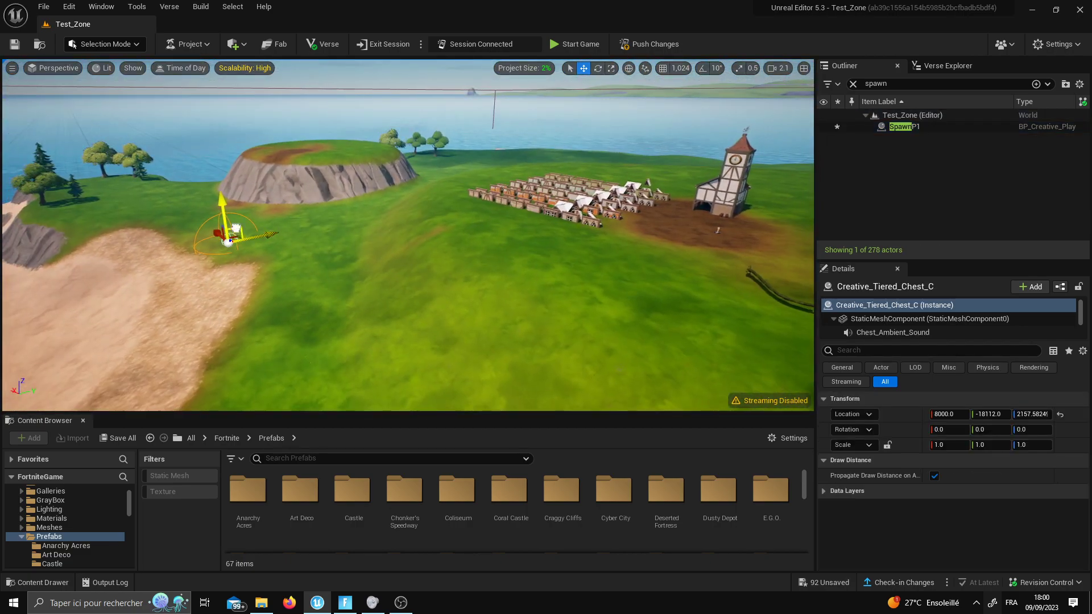
drag(503, 158, 198, 233)
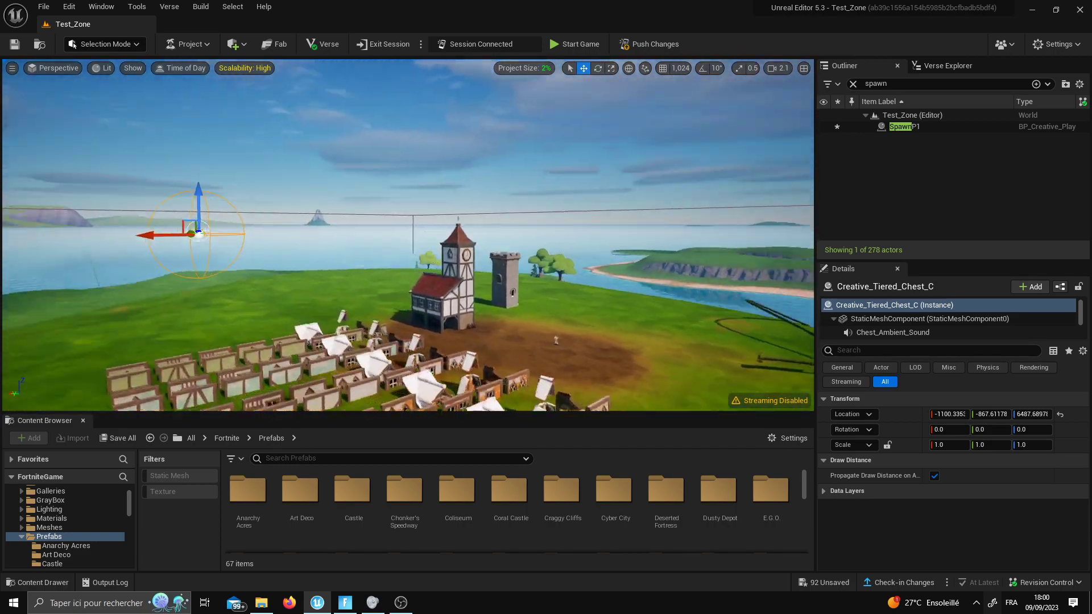
right_drag(198, 233, 288, 200)
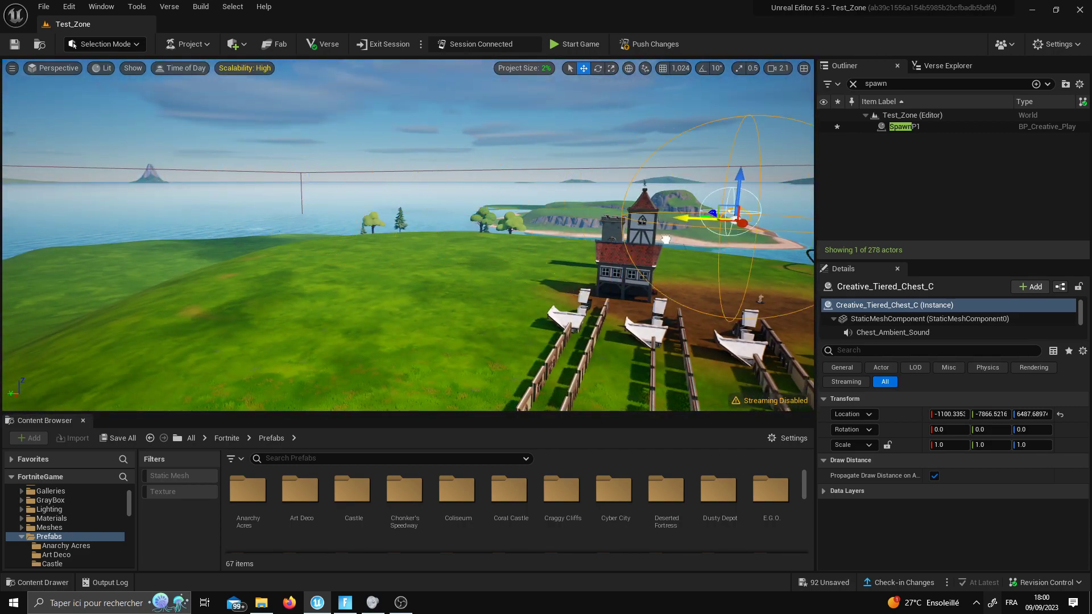
drag(666, 240, 108, 232)
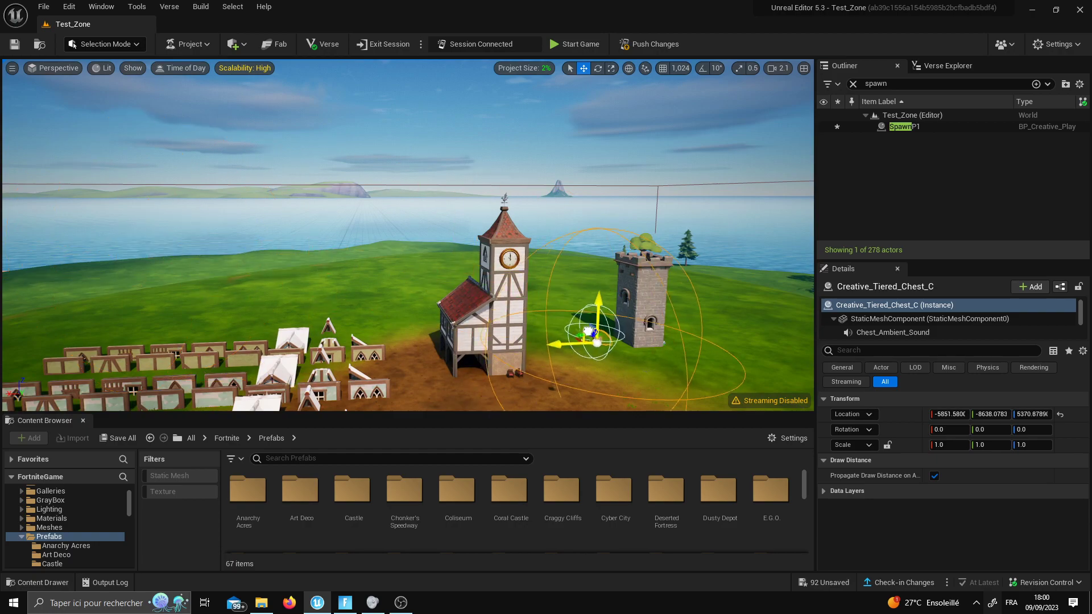
drag(592, 332, 603, 346)
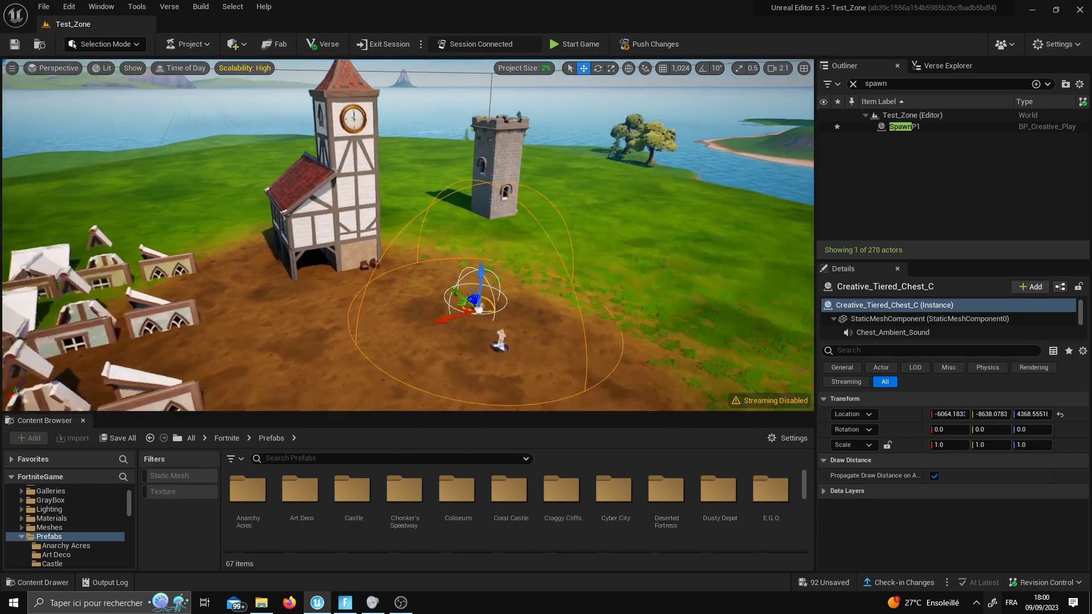
right_drag(601, 344, 338, 320)
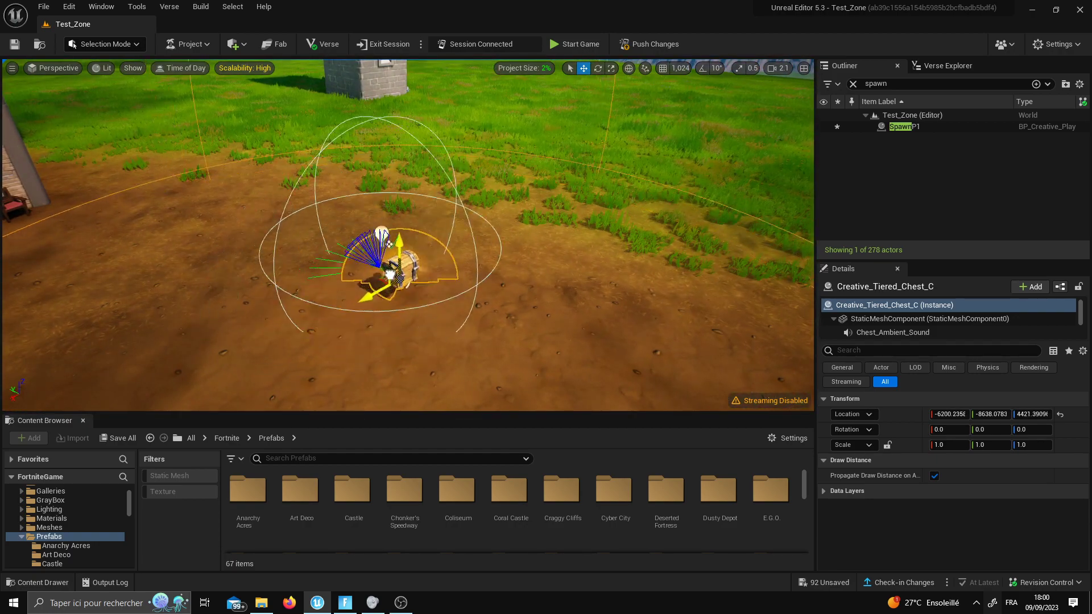
drag(388, 243, 448, 117)
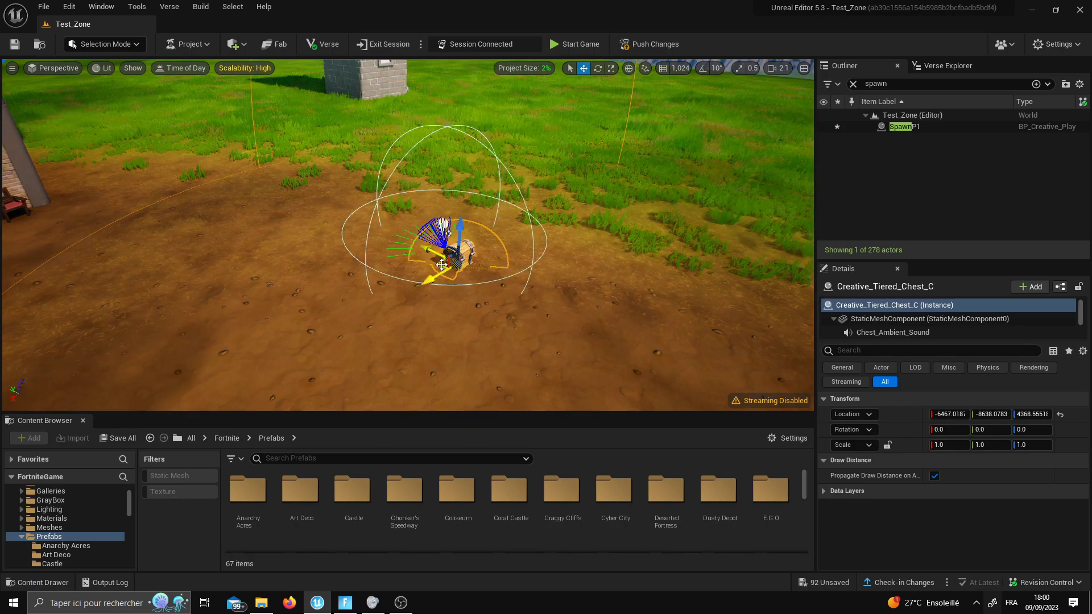
scroll(525, 355, down, 5)
click(551, 177)
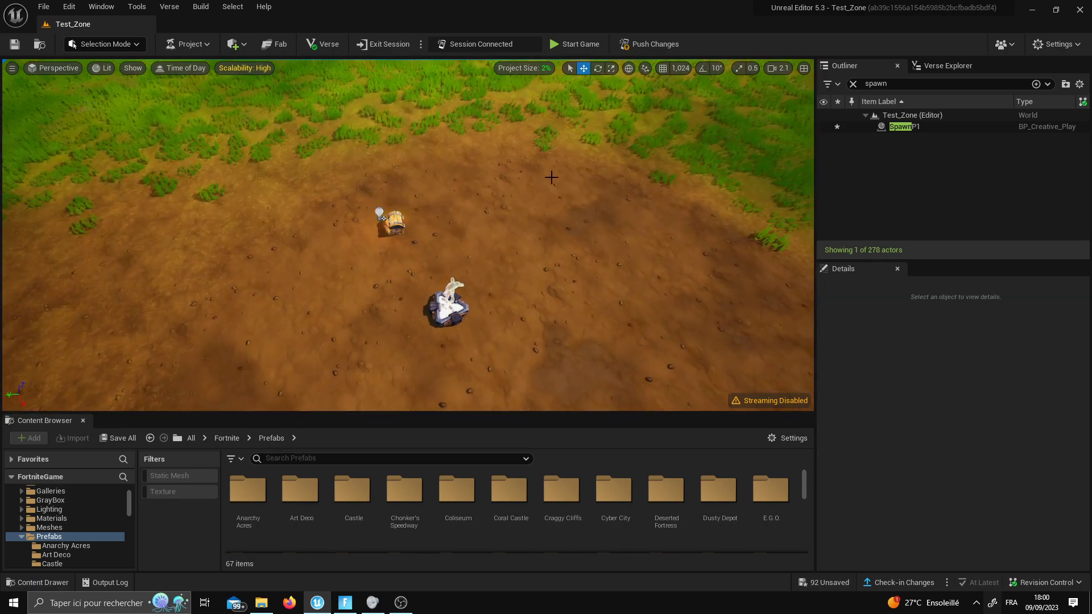
click(348, 601)
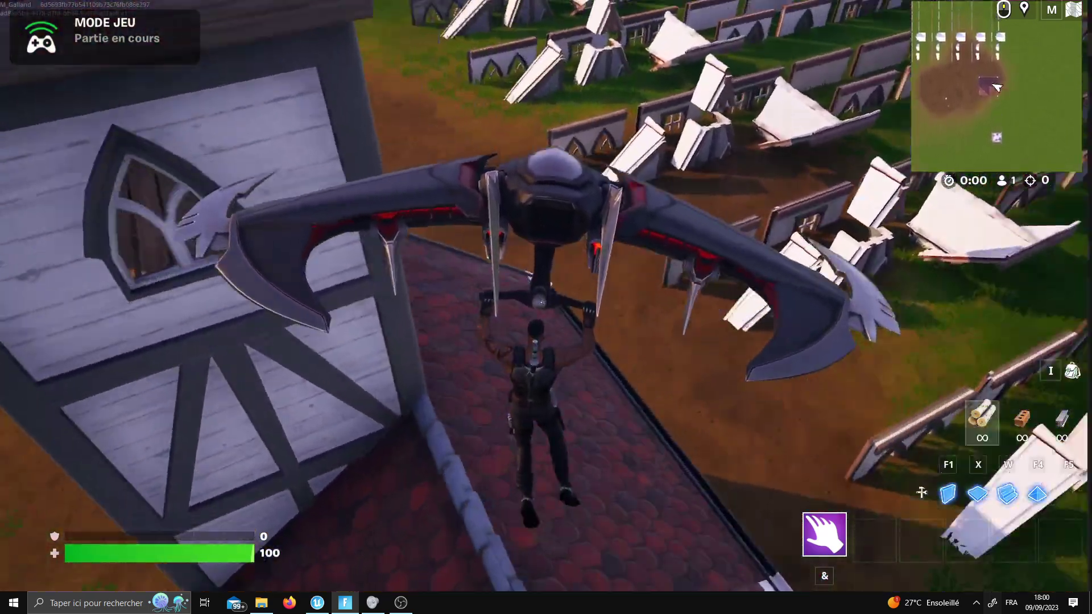
Run to the chest, search it and collect the rifle and potion.
key(z)
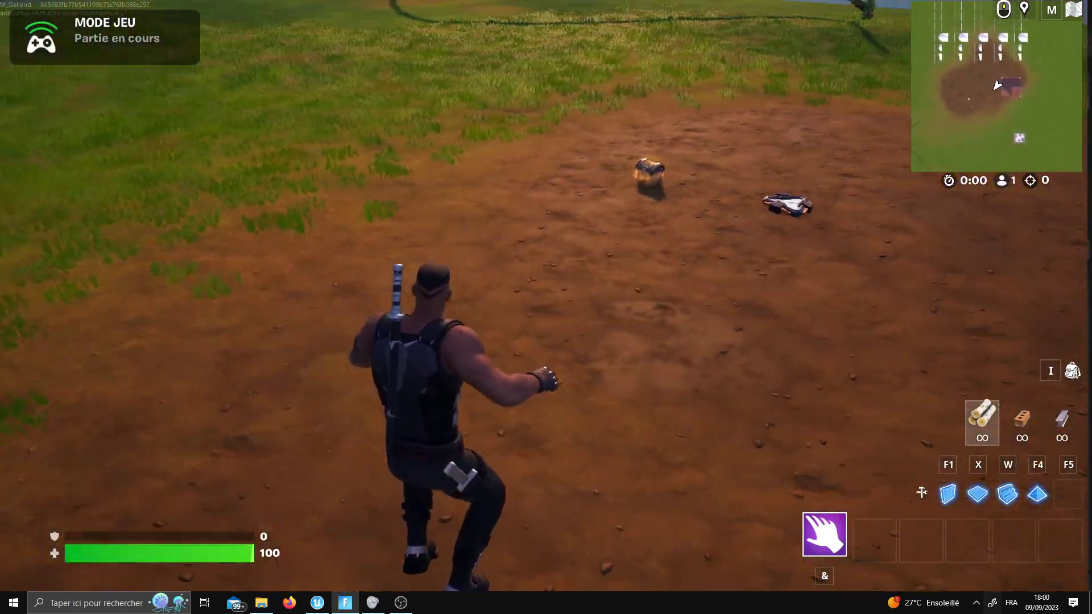
key(z)
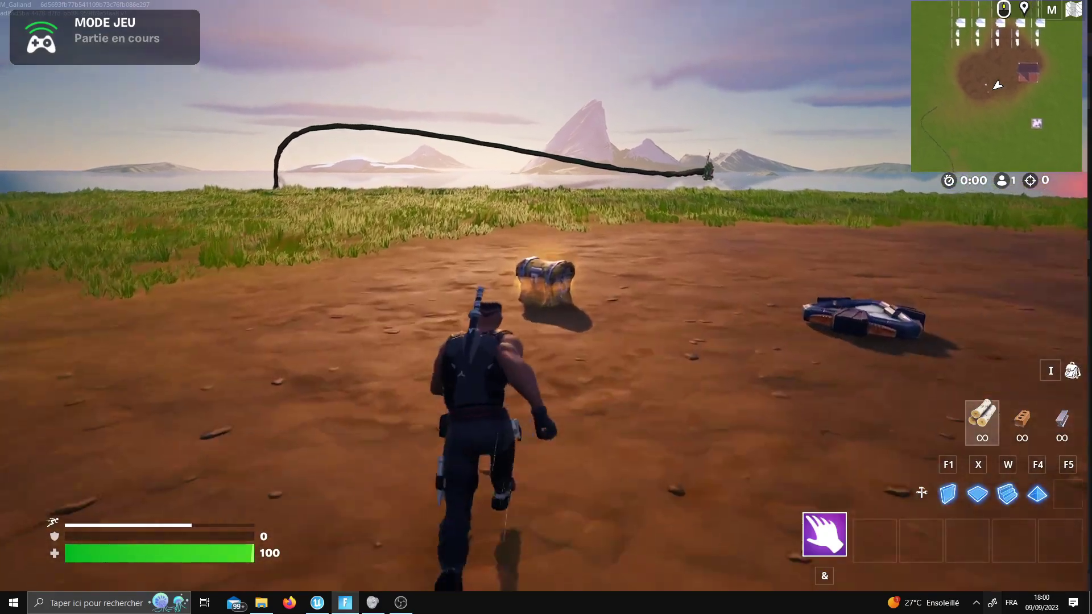
key(e)
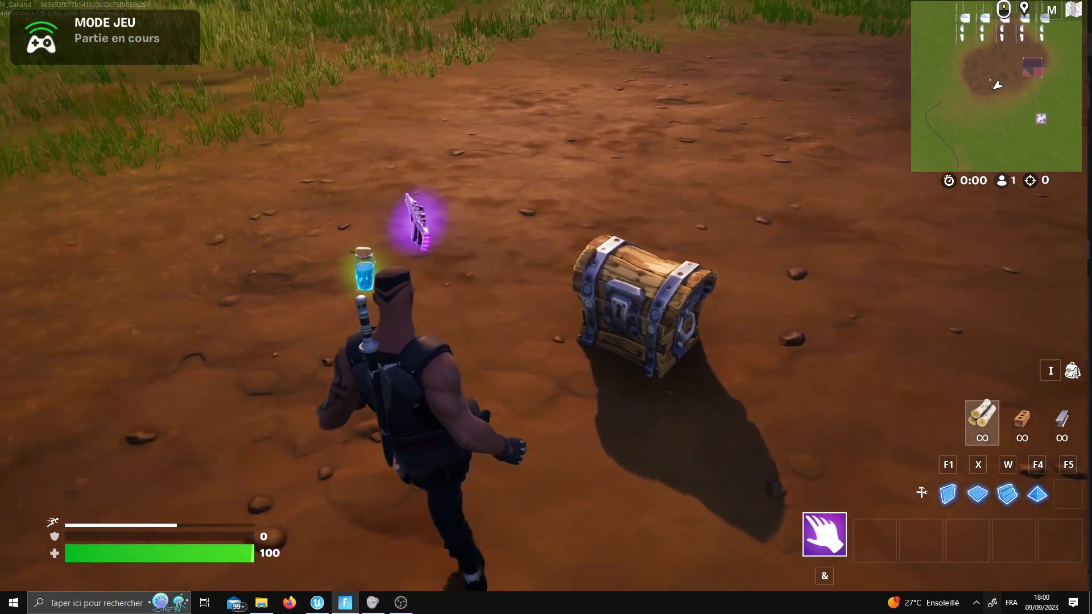
key(e)
key(e)
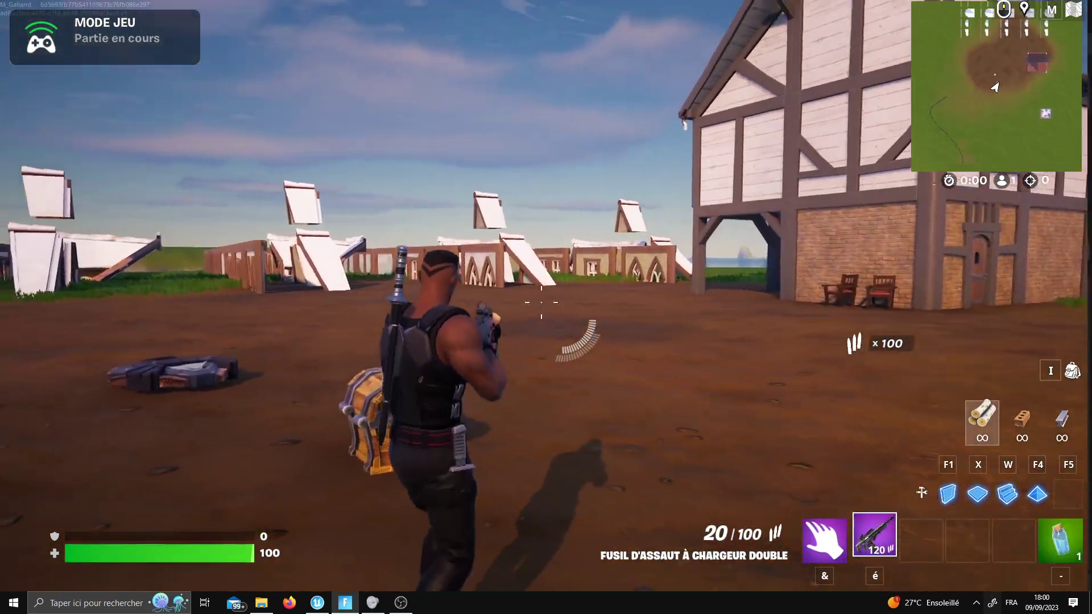
Fire and reload the assault rifle, then end the playtest from the menu.
click(541, 302)
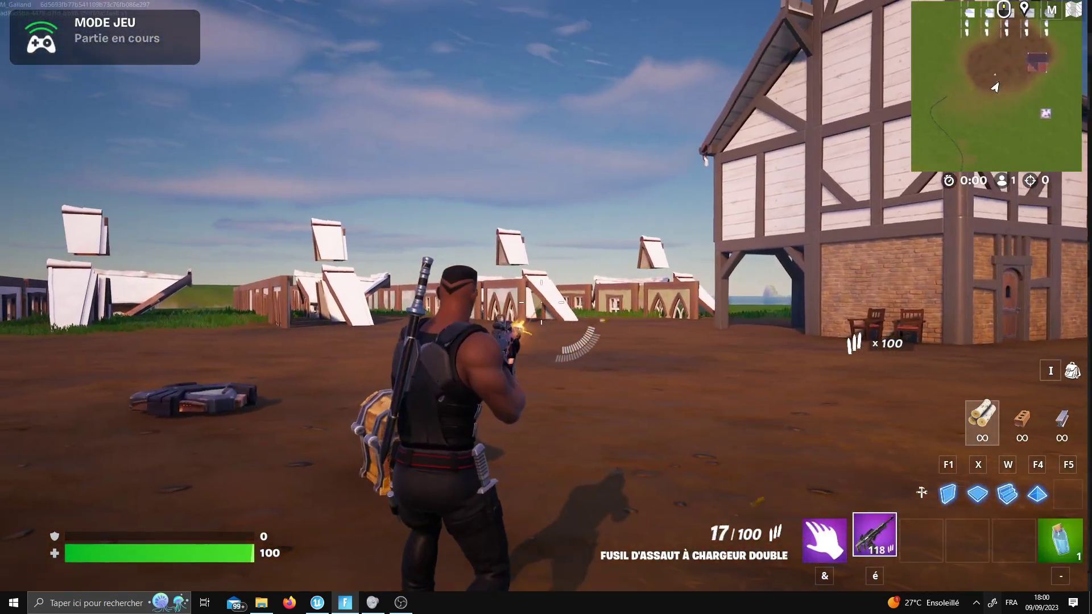
click(540, 302)
click(541, 302)
key(r)
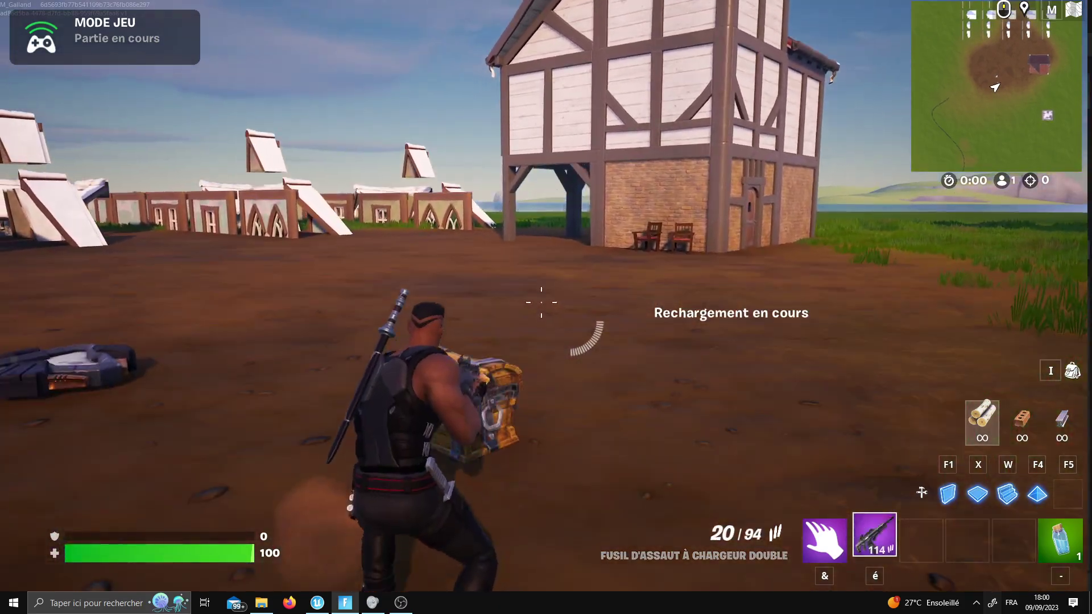
key(Escape)
click(282, 372)
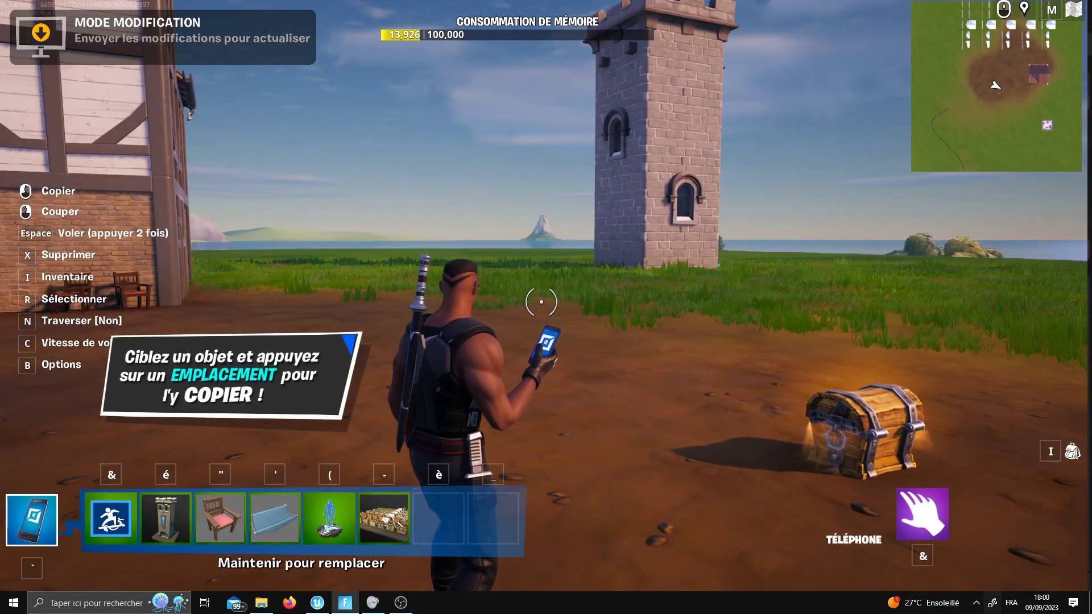
Reset the Creative inventory to clear the ammo, rifle and potion, then check each category.
key(i)
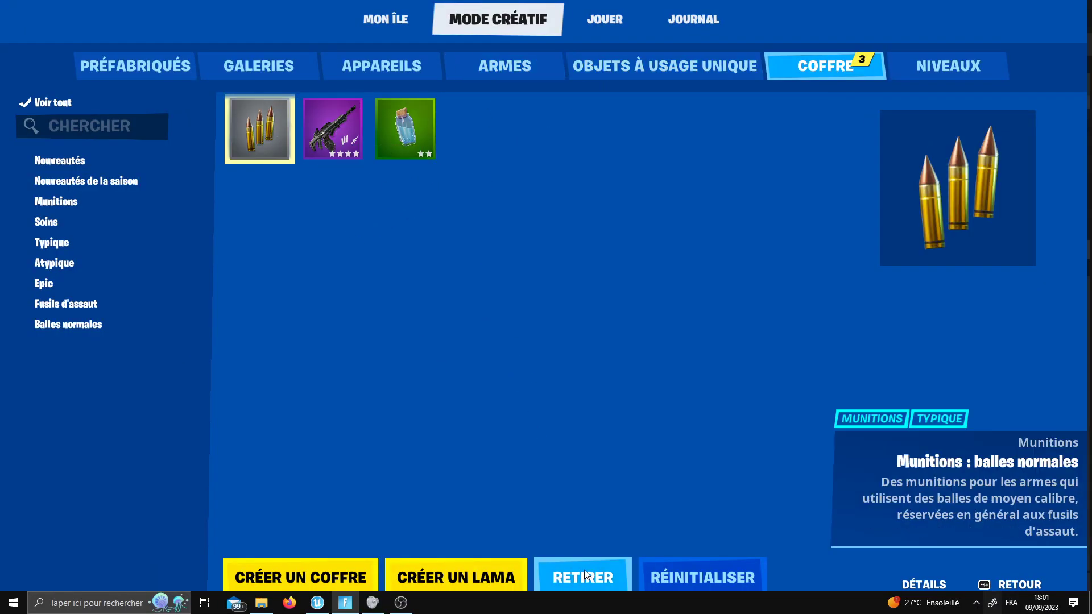
click(655, 576)
click(665, 67)
click(916, 67)
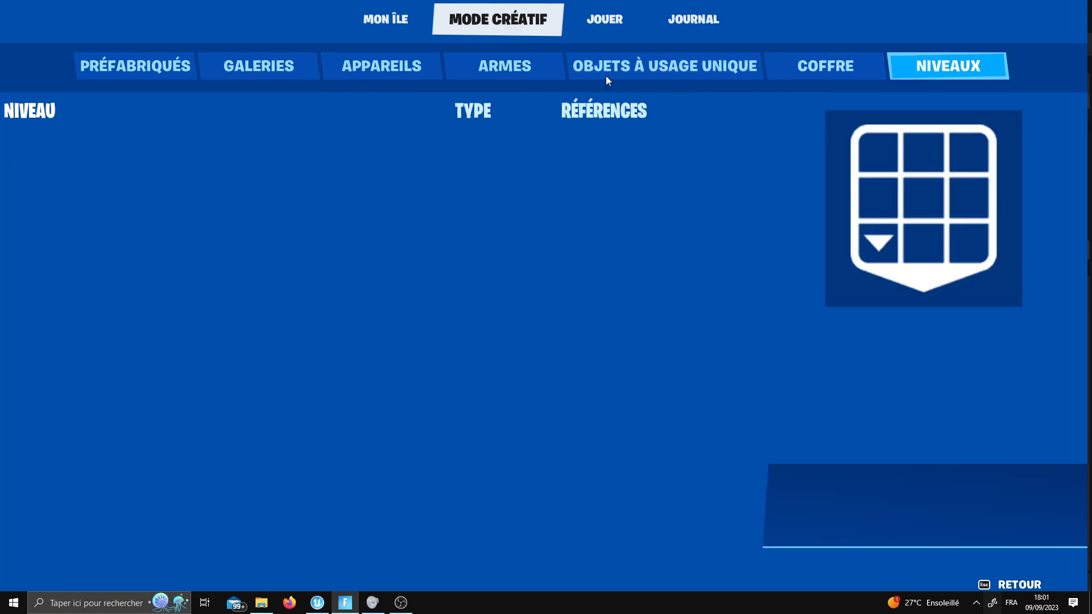
click(606, 69)
click(521, 69)
click(602, 24)
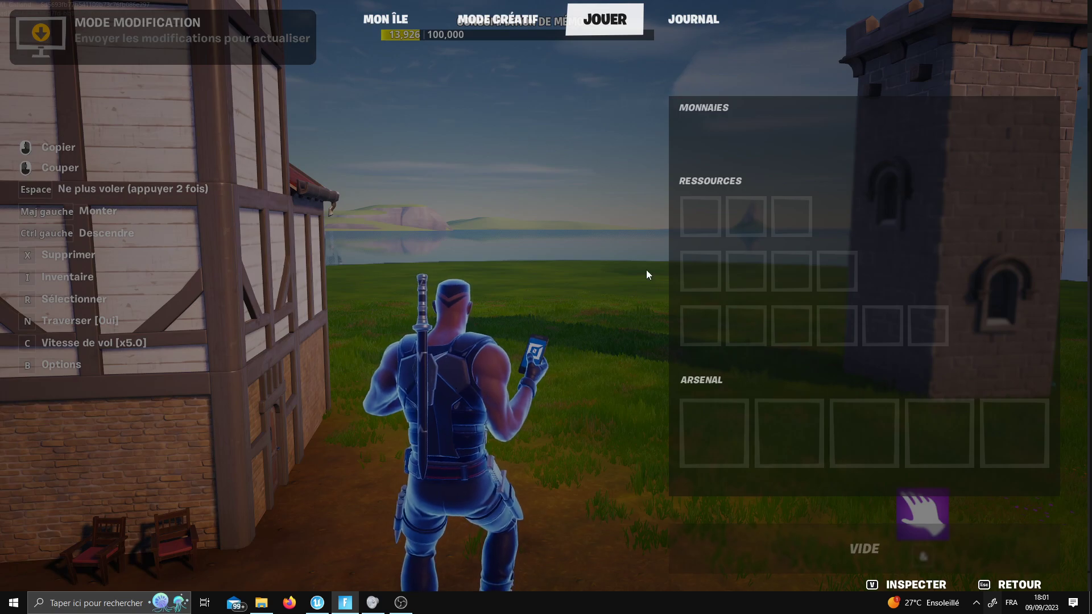
Review the session event log, close it and walk toward the clock tower.
key(e)
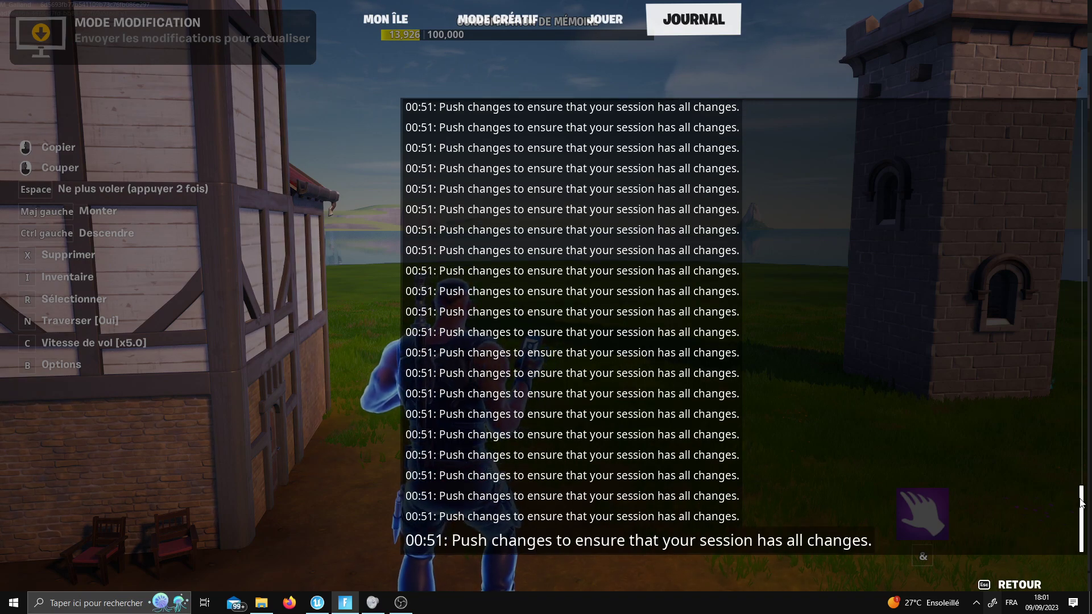
drag(1081, 502, 1038, 533)
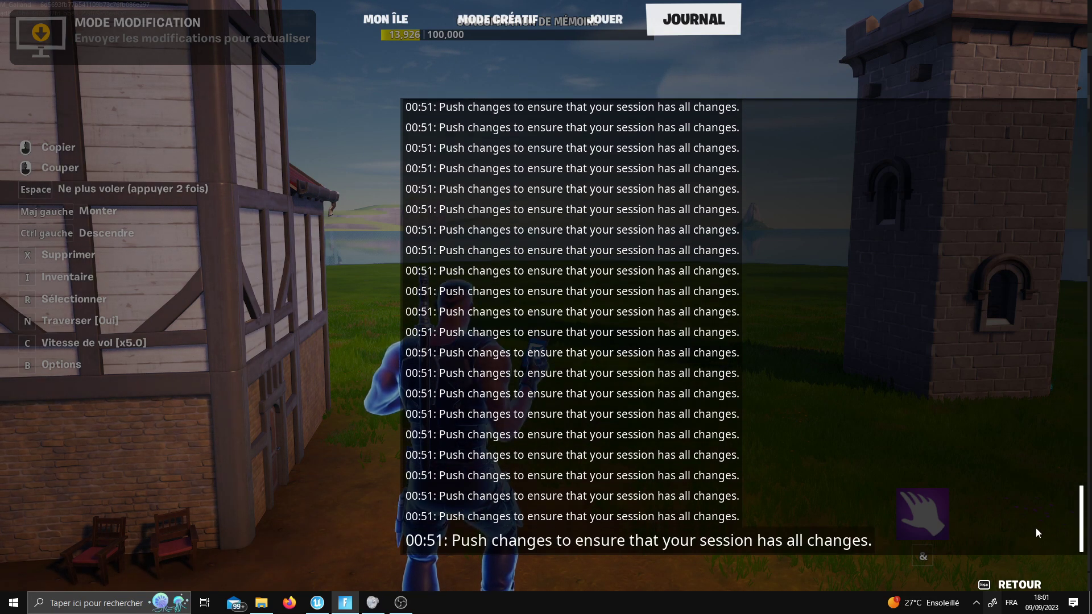
click(595, 25)
key(Escape)
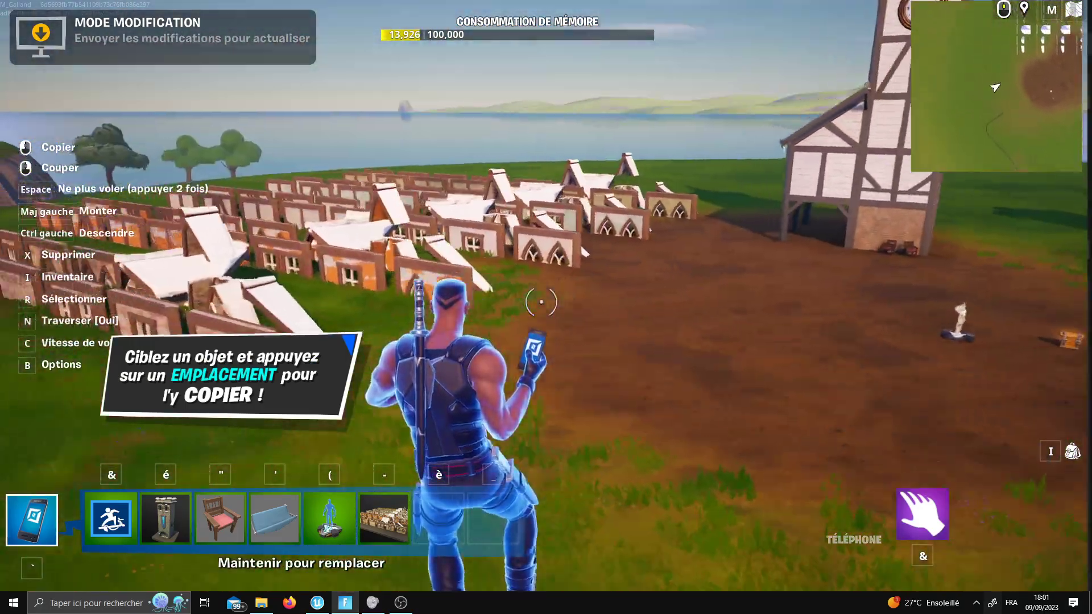
key(z)
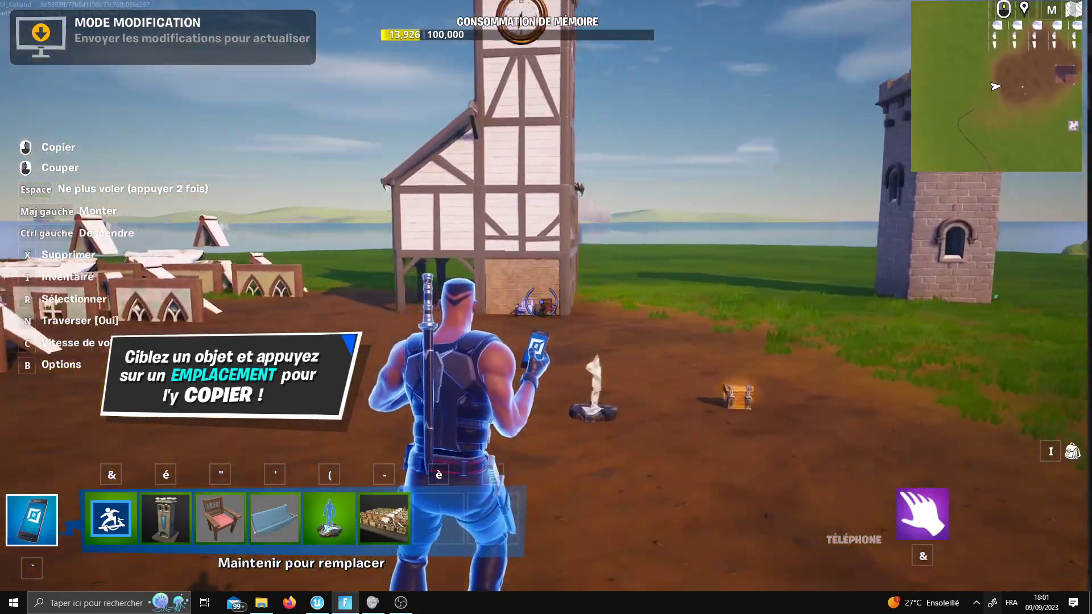